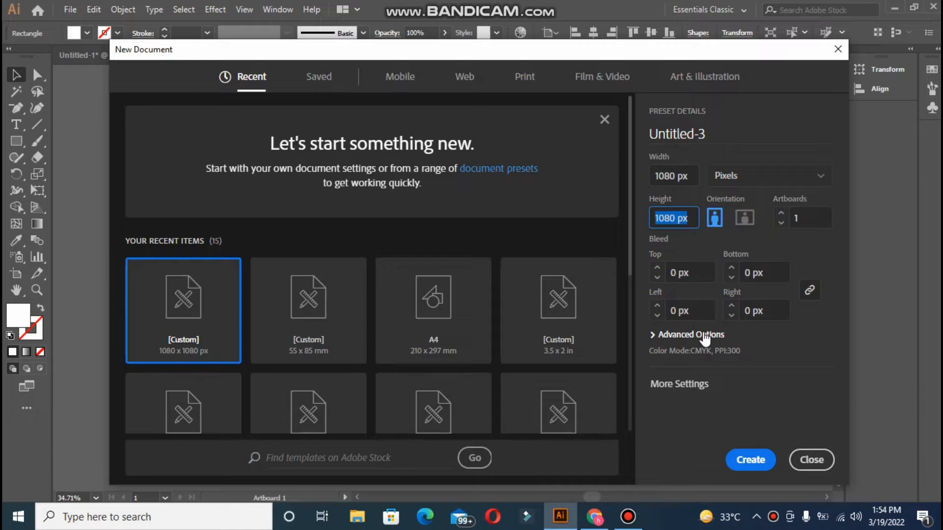
{"action": "left_click", "coordinate": [701, 335]}
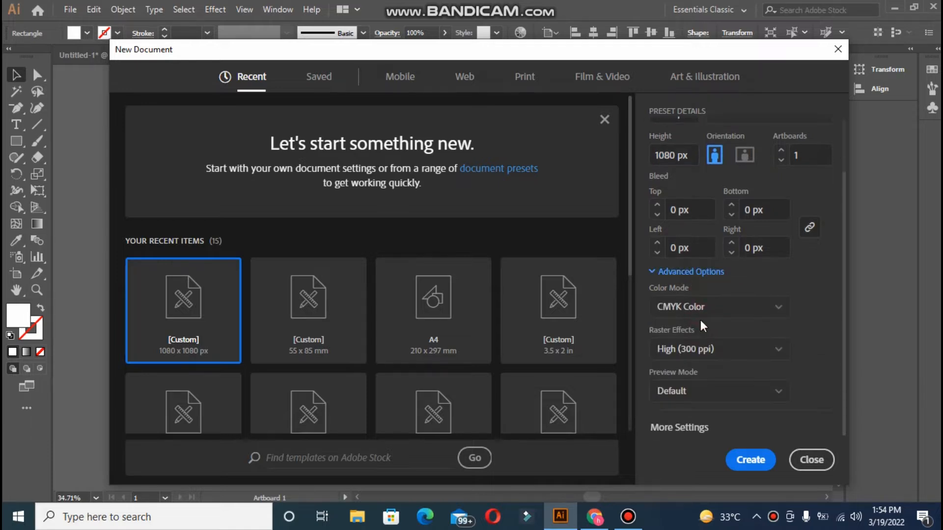
{"action": "left_click", "coordinate": [691, 306]}
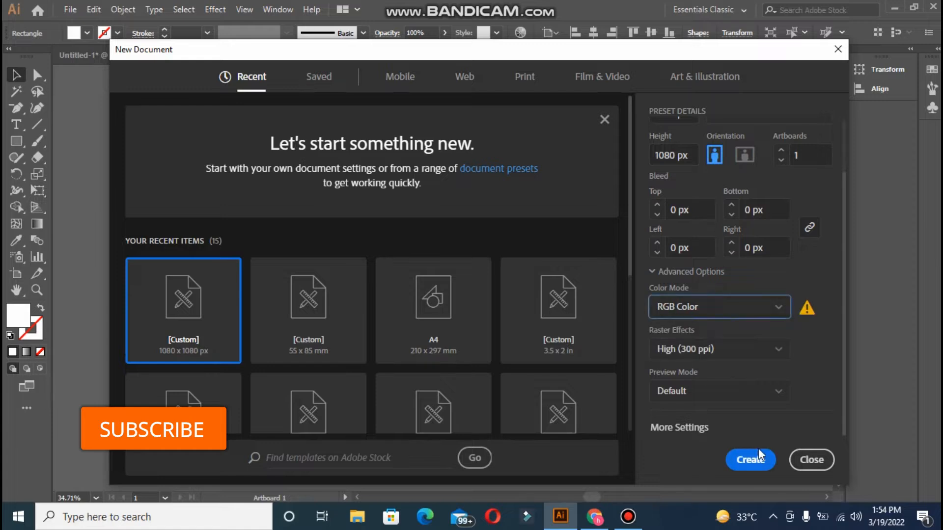
{"action": "left_click", "coordinate": [810, 460]}
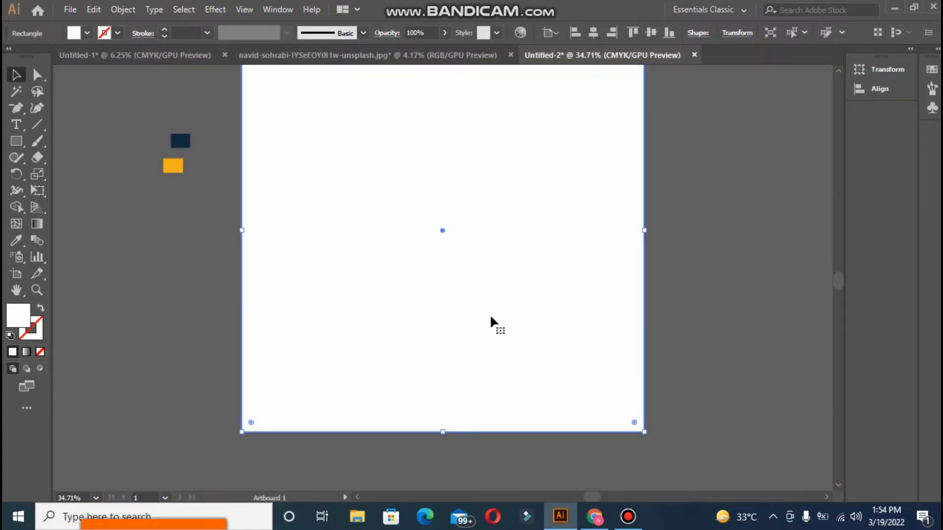
Lock the white background rectangle and fit the whole artboard in view.
{"action": "key", "text": "ctrl+2"}
{"action": "key", "text": "ctrl+minus"}
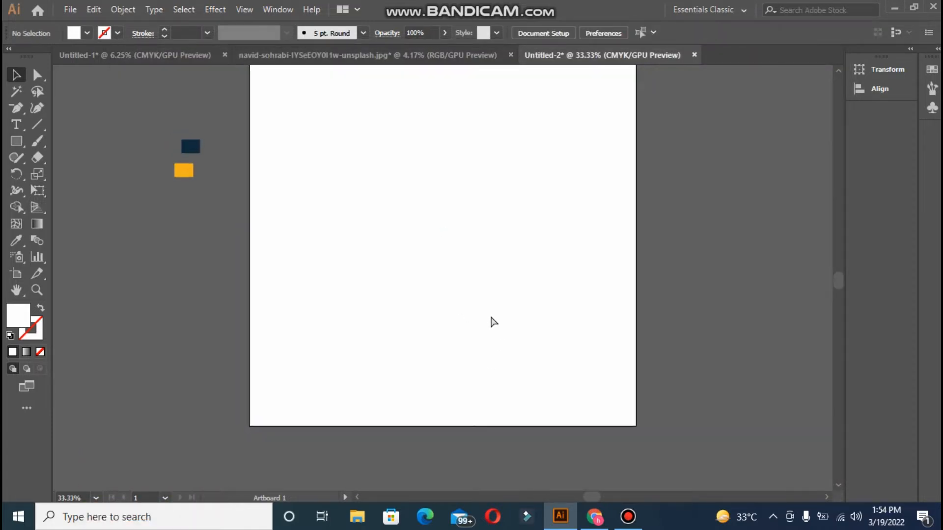
{"action": "key", "text": "ctrl+0"}
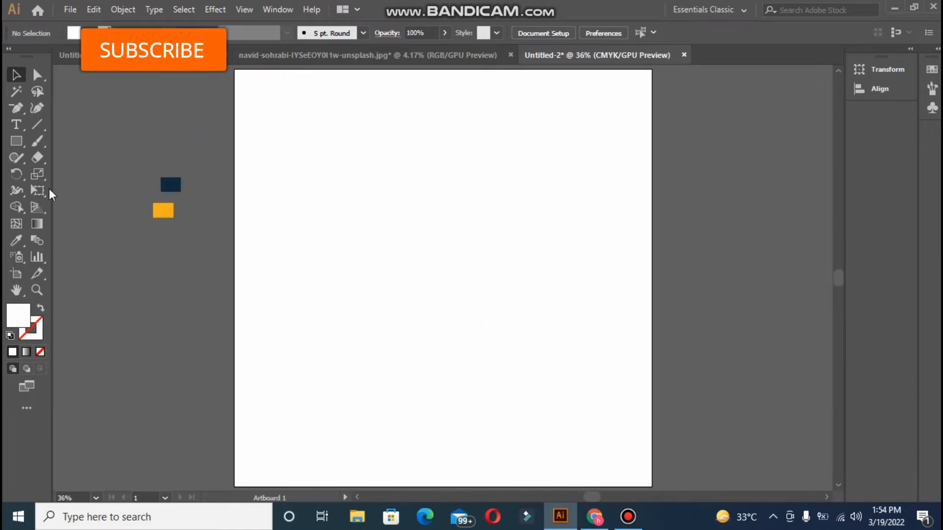
Draw a rectangle covering the whole artboard and fill it with the dark navy sampled from the swatch beside it.
{"action": "left_click", "coordinate": [22, 144]}
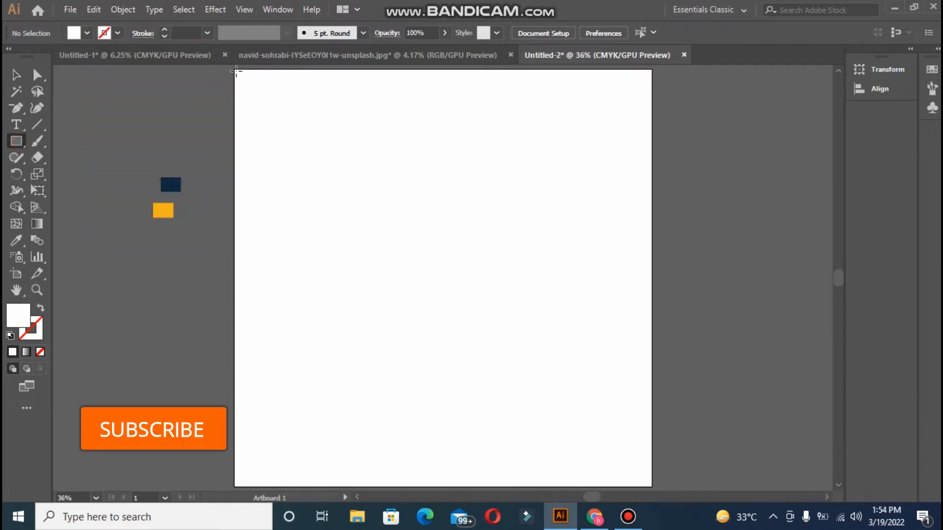
{"action": "mouse_move", "coordinate": [234, 70]}
{"action": "left_mouse_down"}
{"action": "mouse_move", "coordinate": [637, 486]}
{"action": "mouse_move", "coordinate": [665, 496]}
{"action": "mouse_move", "coordinate": [651, 486]}
{"action": "left_mouse_up"}
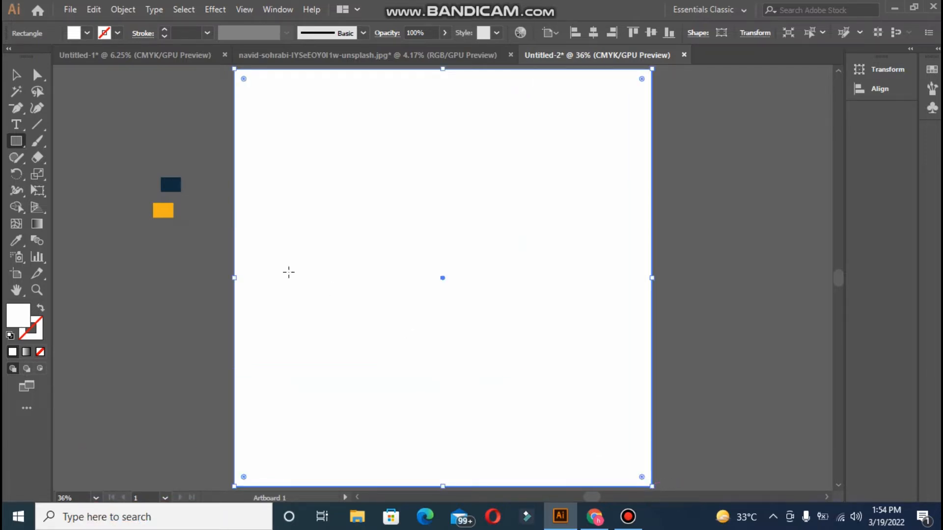
{"action": "left_click", "coordinate": [17, 239]}
{"action": "left_click", "coordinate": [171, 184]}
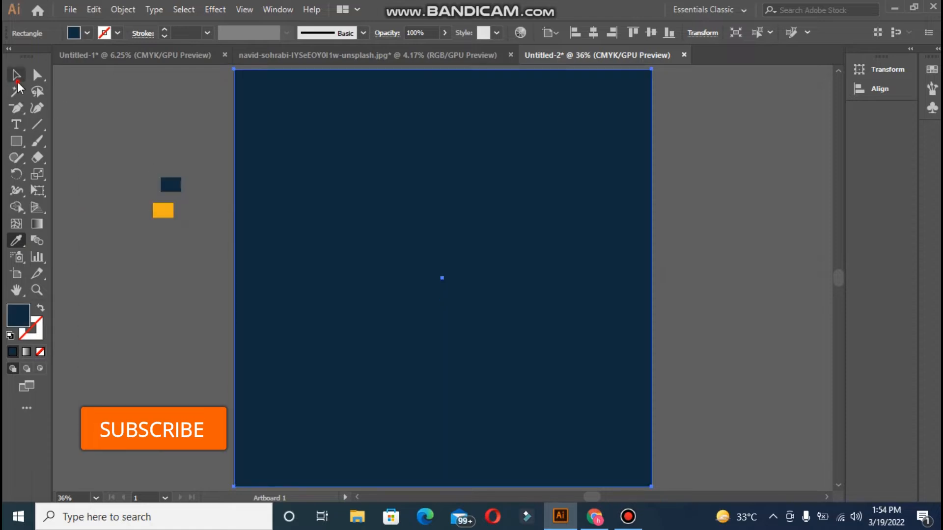
{"action": "left_click", "coordinate": [16, 75]}
{"action": "left_click", "coordinate": [143, 82]}
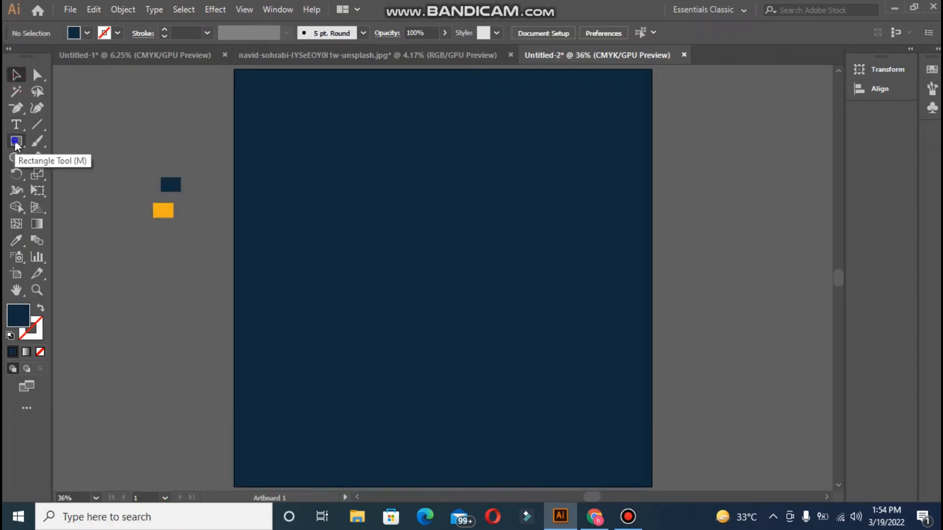
Create a three-sided polygon with a 50 px radius beside the artboard and rotate it so its tip points left.
{"action": "left_click_drag", "start_coordinate": [17, 142], "coordinate": [63, 191]}
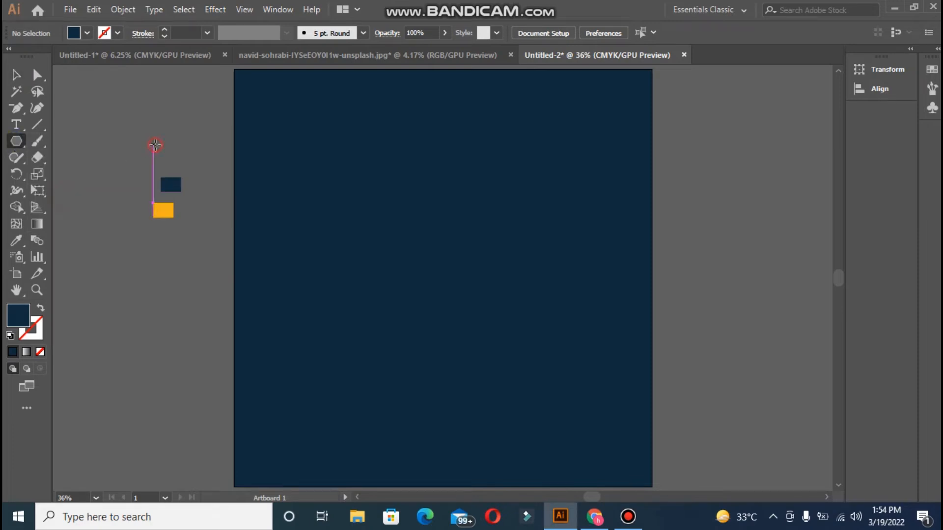
{"action": "left_click", "coordinate": [153, 145]}
{"action": "left_click", "coordinate": [436, 287]}
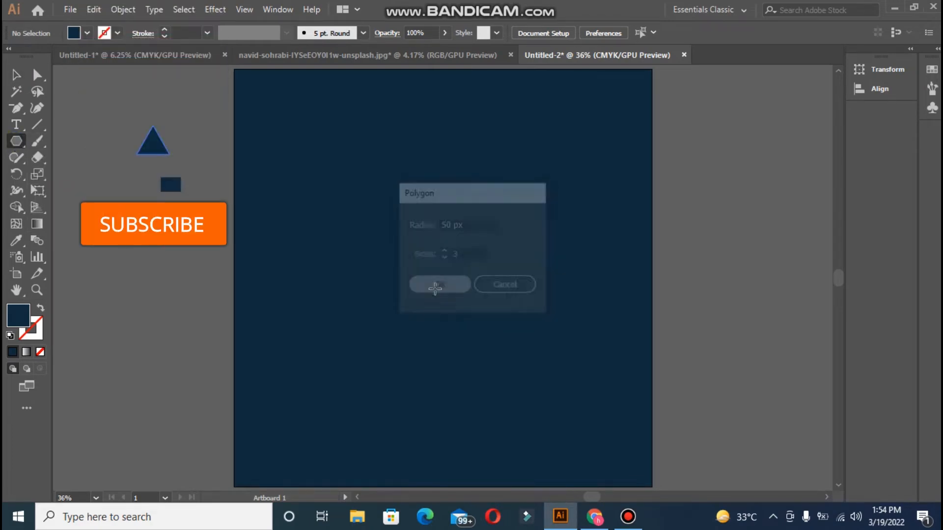
{"action": "left_click_drag", "start_coordinate": [131, 120], "coordinate": [103, 140]}
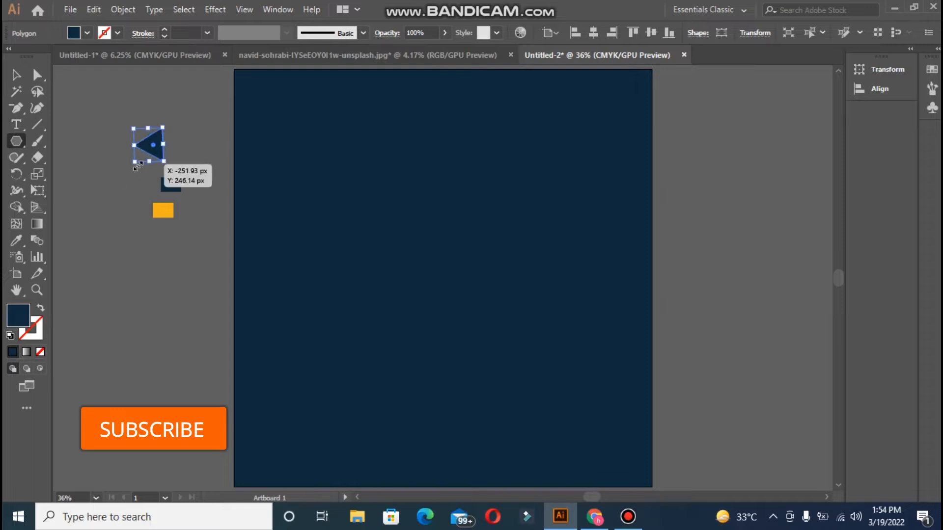
Enlarge the triangle and place it over the navy square, taller than the artboard.
{"action": "left_click_drag", "start_coordinate": [138, 166], "coordinate": [53, 306]}
{"action": "left_click_drag", "start_coordinate": [196, 126], "coordinate": [261, 63]}
{"action": "key", "text": "ctrl+minus"}
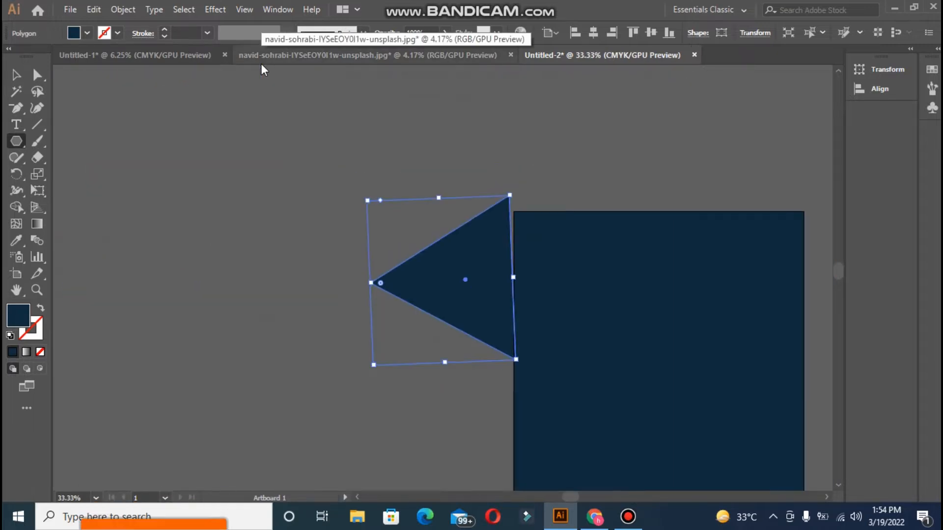
{"action": "key", "text": "ctrl+minus"}
{"action": "left_click", "coordinate": [17, 74]}
{"action": "left_click", "coordinate": [520, 305]}
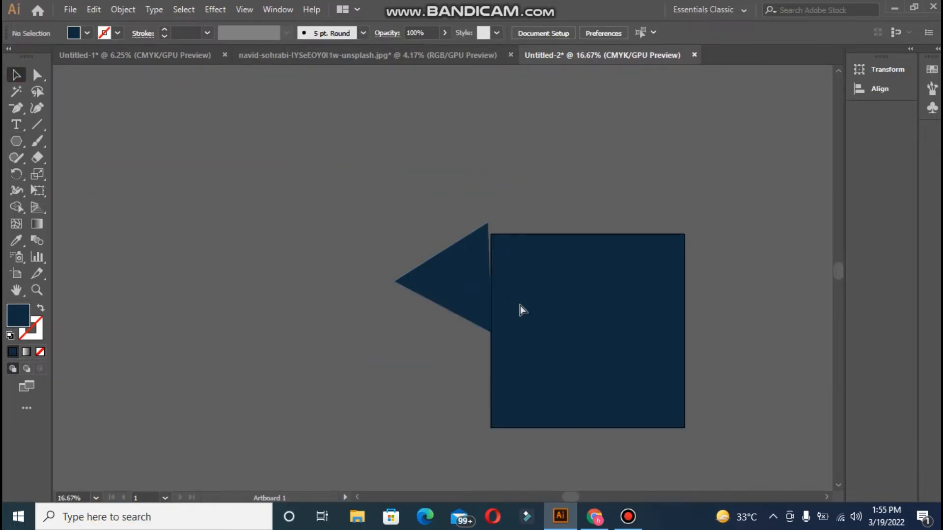
{"action": "key", "text": "ctrl+plus"}
{"action": "left_click_drag", "start_coordinate": [274, 191], "coordinate": [563, 254]}
{"action": "left_click_drag", "start_coordinate": [511, 185], "coordinate": [505, 94]}
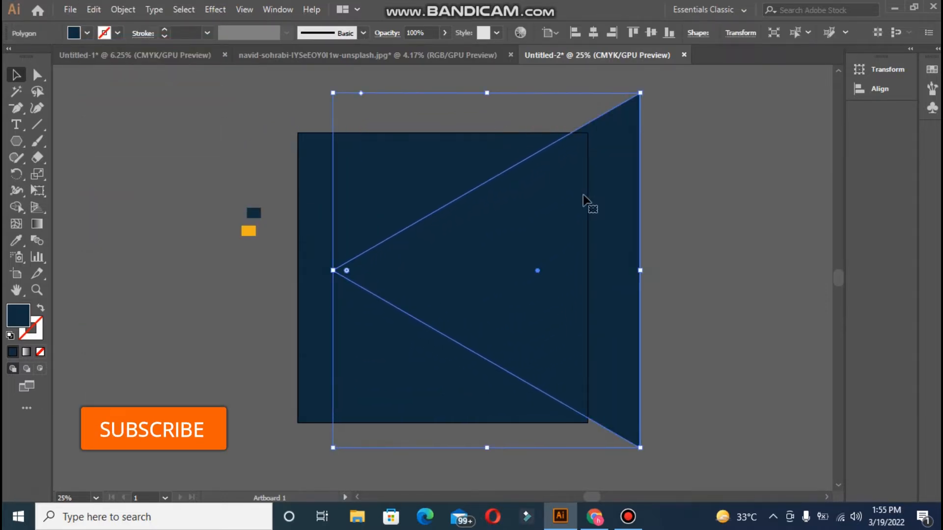
Align the triangle's vertical side with the artboard's right edge and narrow the shape so its tip lies near the artboard's centre.
{"action": "left_click_drag", "start_coordinate": [583, 197], "coordinate": [530, 198]}
{"action": "left_click_drag", "start_coordinate": [281, 270], "coordinate": [425, 265]}
{"action": "left_click_drag", "start_coordinate": [497, 245], "coordinate": [495, 245]}
{"action": "left_click_drag", "start_coordinate": [421, 270], "coordinate": [414, 270]}
{"action": "left_click_drag", "start_coordinate": [525, 242], "coordinate": [529, 242]}
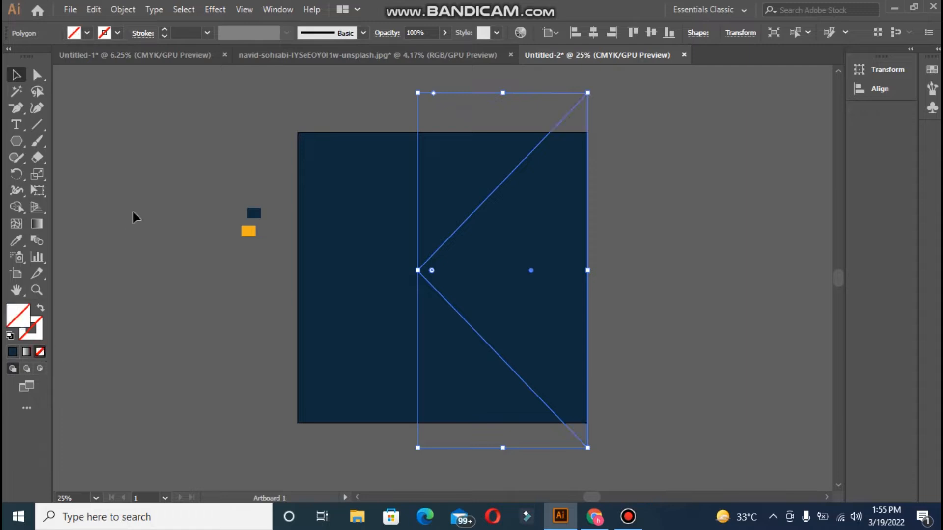
Fit the triangle's height to the artboard and stretch its tip slightly further left.
{"action": "left_click_drag", "start_coordinate": [588, 92], "coordinate": [588, 133]}
{"action": "left_click_drag", "start_coordinate": [503, 448], "coordinate": [505, 423]}
{"action": "left_click_drag", "start_coordinate": [418, 276], "coordinate": [411, 277]}
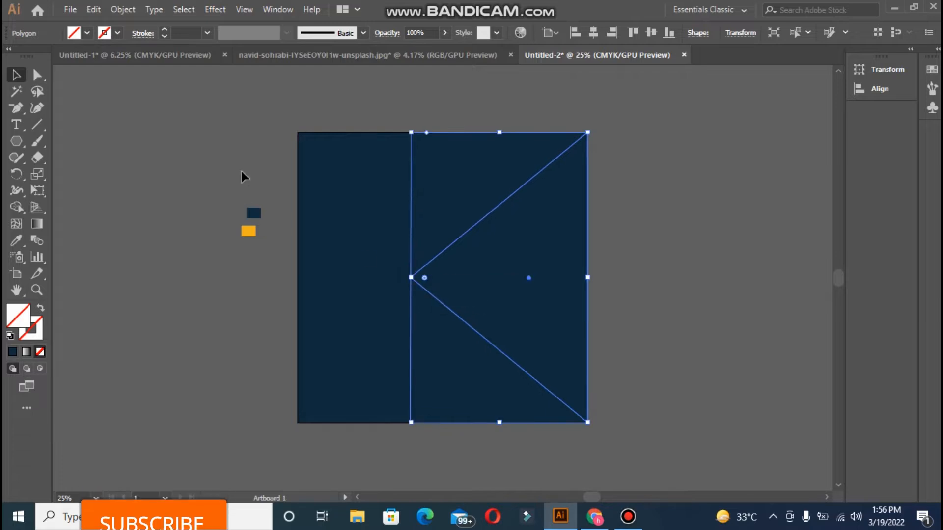
Bring the woman's photo from the open Unsplash image document into this document and place it just right of the artboard.
{"action": "left_click", "coordinate": [316, 57]}
{"action": "left_click_drag", "start_coordinate": [485, 344], "coordinate": [522, 269]}
{"action": "left_click_drag", "start_coordinate": [288, 279], "coordinate": [419, 263]}
{"action": "left_click_drag", "start_coordinate": [447, 196], "coordinate": [591, 196]}
{"action": "left_click_drag", "start_coordinate": [777, 168], "coordinate": [812, 163]}
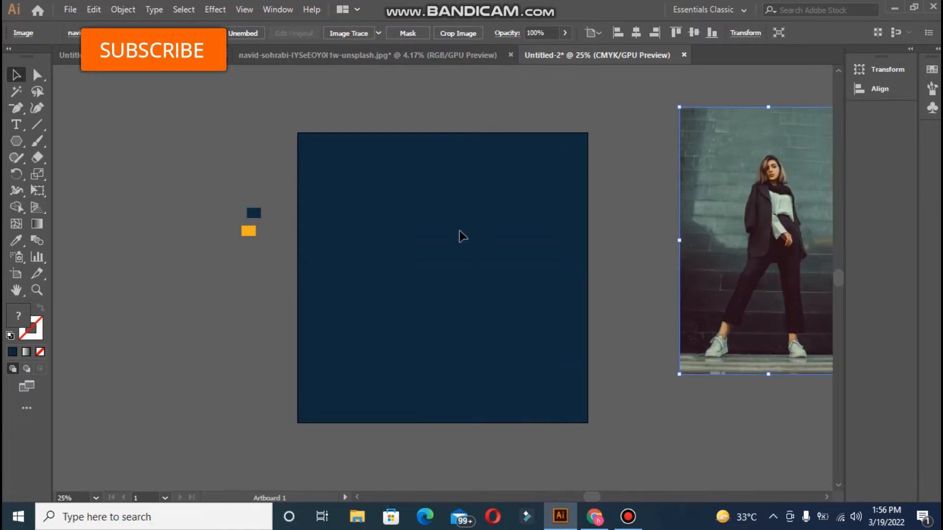
Give the triangle a navy fill and a white 6 pt stroke.
{"action": "left_click", "coordinate": [450, 245]}
{"action": "left_click", "coordinate": [12, 352]}
{"action": "left_click", "coordinate": [41, 308]}
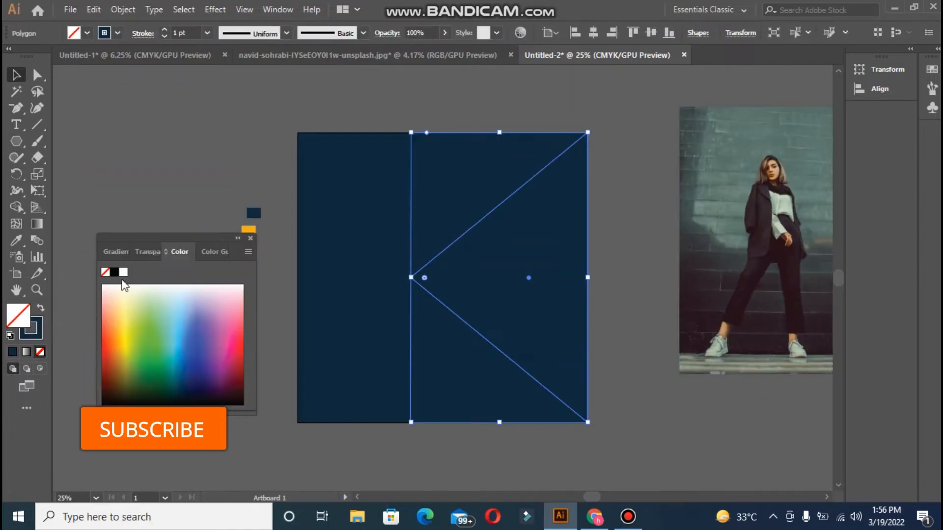
{"action": "left_click", "coordinate": [123, 272]}
{"action": "key", "text": "shift+x"}
{"action": "left_click", "coordinate": [164, 30]}
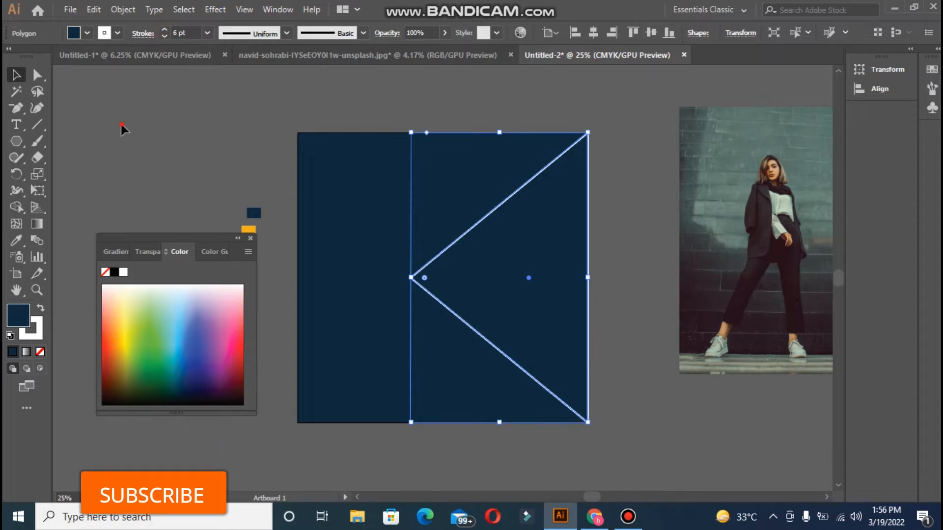
Move the woman's photo over the triangle and enlarge it to roughly the artboard's height.
{"action": "left_click_drag", "start_coordinate": [742, 196], "coordinate": [486, 233]}
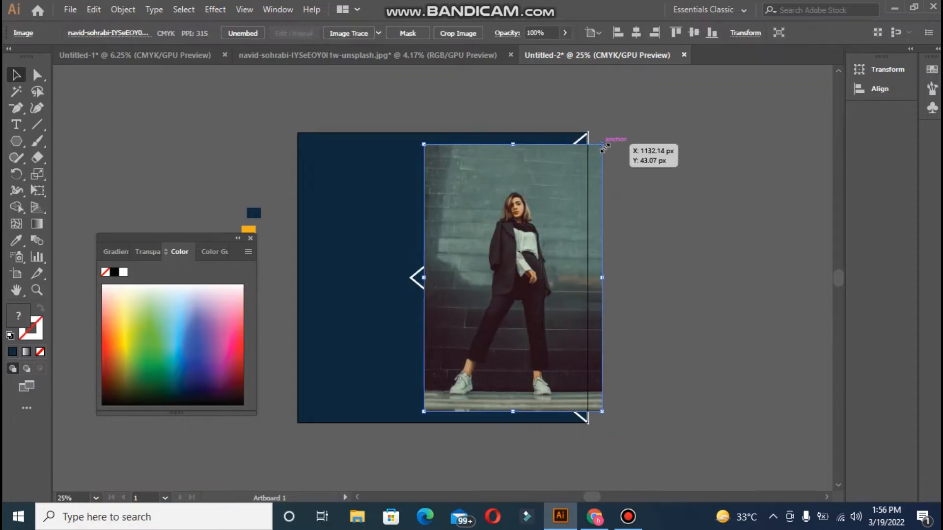
{"action": "left_click_drag", "start_coordinate": [603, 146], "coordinate": [614, 125]}
{"action": "left_click_drag", "start_coordinate": [544, 203], "coordinate": [531, 211]}
Bring the triangle to the front, above the photo.
{"action": "right_click", "coordinate": [588, 425]}
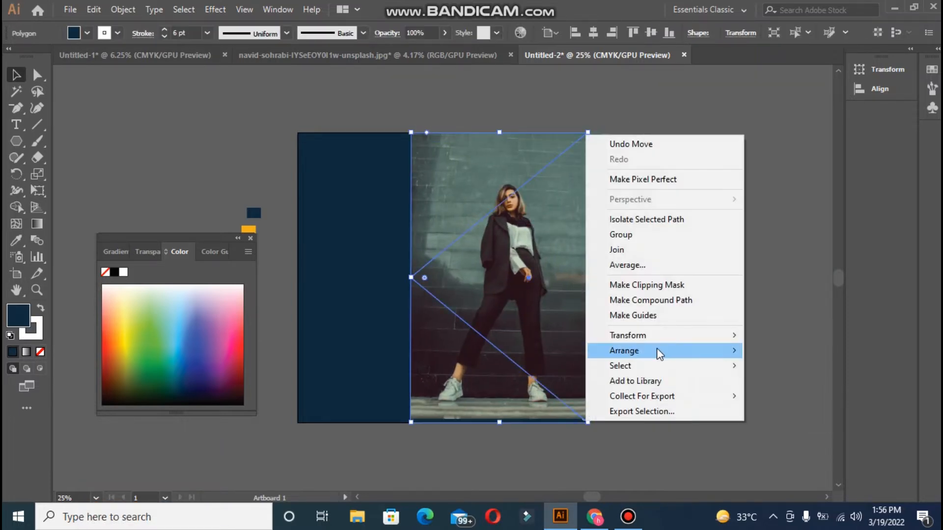
{"action": "left_click", "coordinate": [750, 344]}
{"action": "key", "text": "ctrl+z"}
{"action": "right_click", "coordinate": [561, 404]}
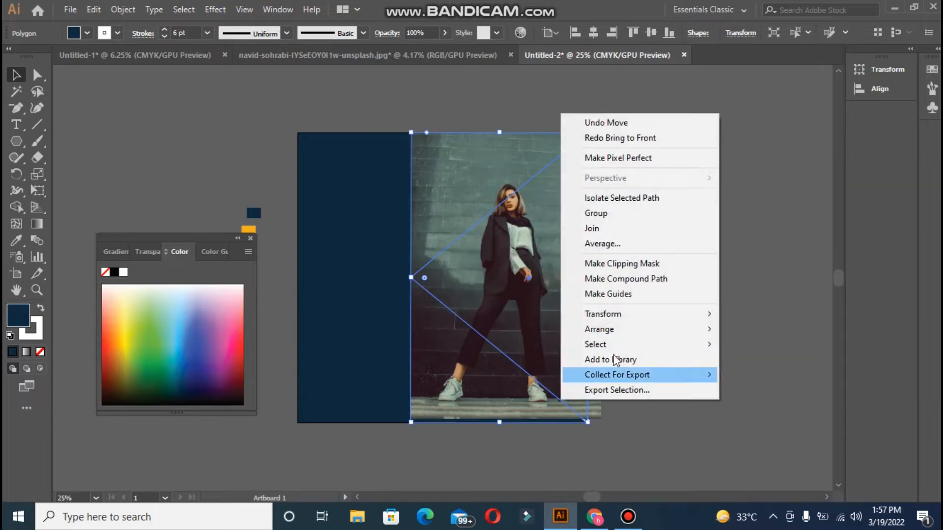
{"action": "left_click", "coordinate": [731, 323]}
Remove the triangle's fill, keeping only its white outline over the photo.
{"action": "left_click", "coordinate": [73, 353]}
{"action": "left_click", "coordinate": [40, 351]}
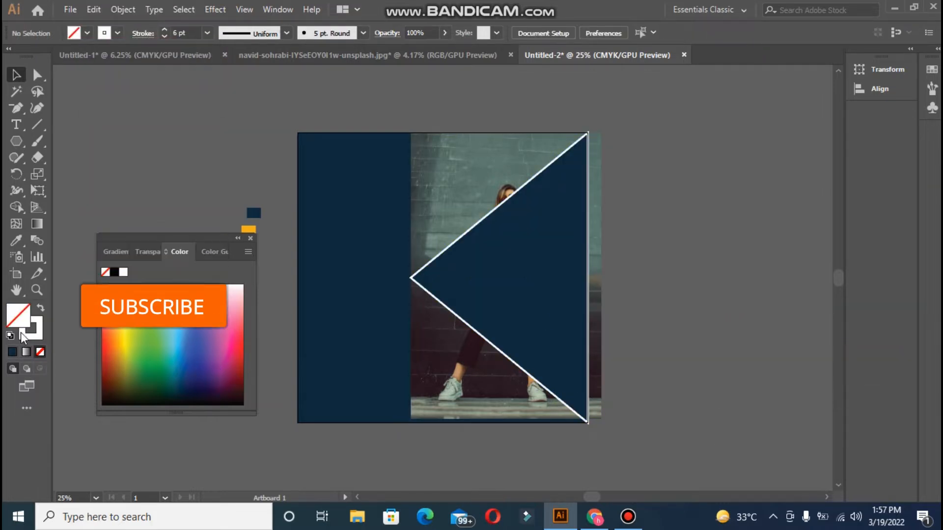
{"action": "left_click", "coordinate": [475, 335]}
{"action": "key", "text": "/"}
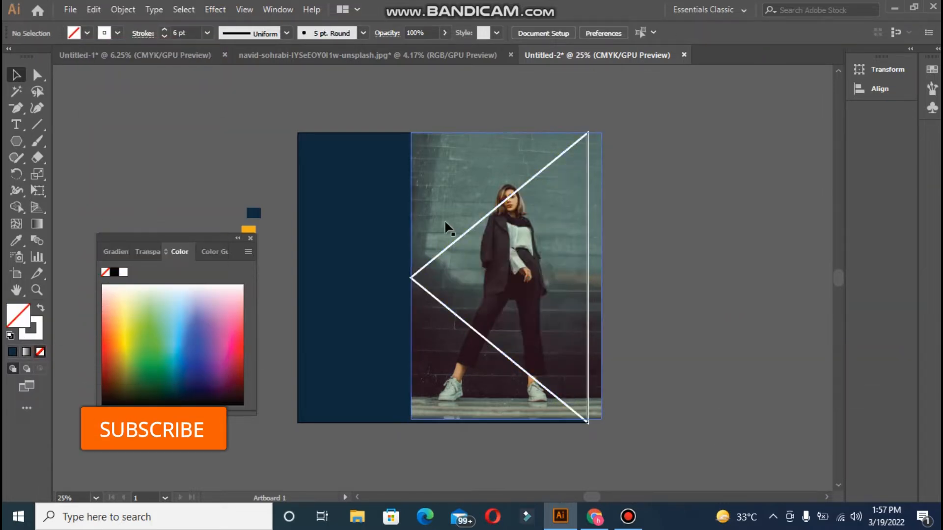
Shift the photo to the right and enlarge the triangle so it extends past the artboard's upper and lower edges.
{"action": "left_click_drag", "start_coordinate": [521, 228], "coordinate": [547, 228]}
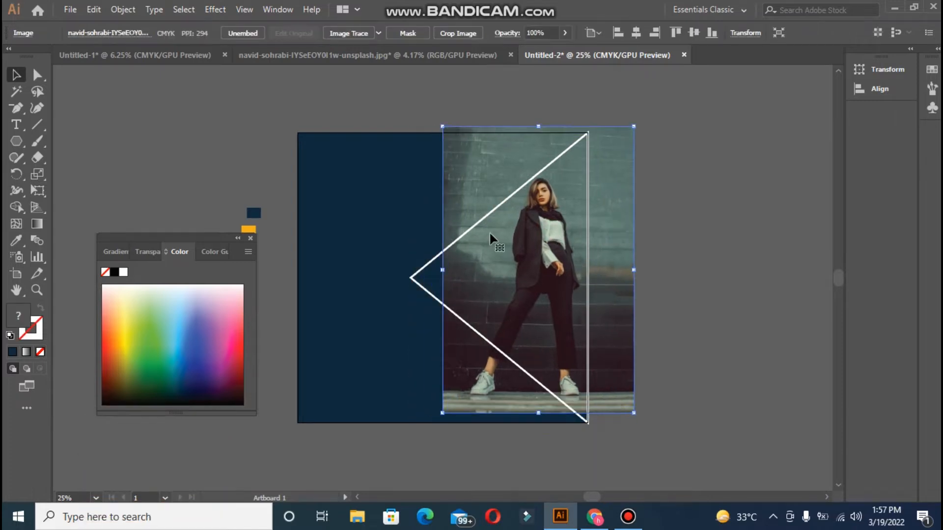
{"action": "left_click", "coordinate": [479, 221]}
{"action": "left_click_drag", "start_coordinate": [410, 132], "coordinate": [396, 113]}
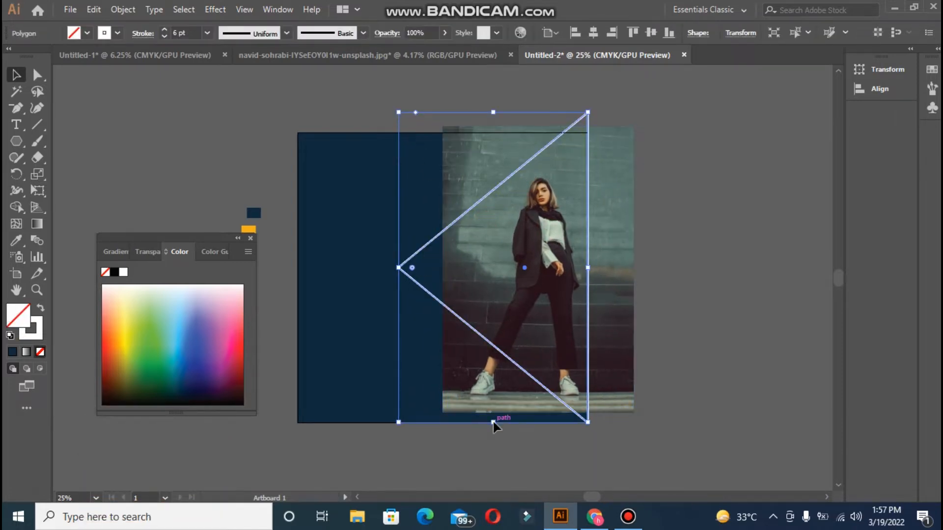
{"action": "left_click_drag", "start_coordinate": [493, 422], "coordinate": [492, 462]}
{"action": "left_click_drag", "start_coordinate": [543, 162], "coordinate": [551, 154]}
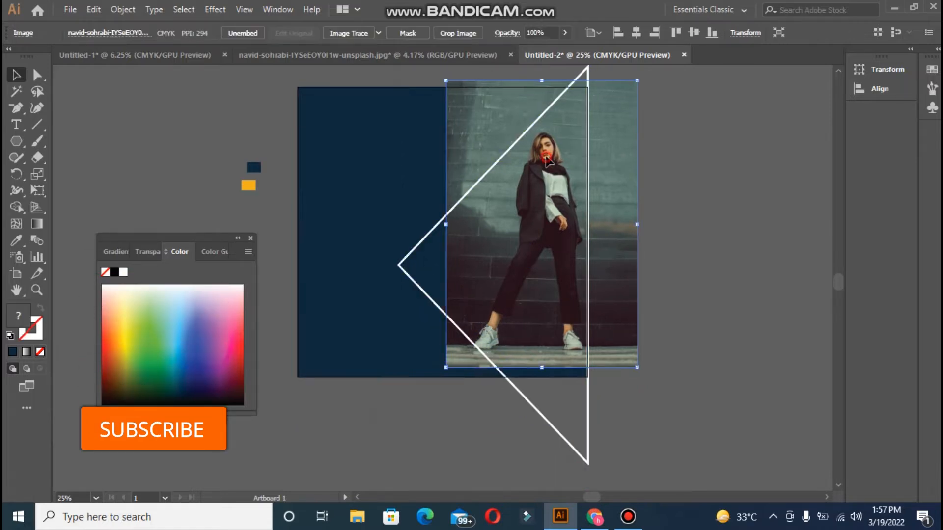
Narrow the triangle by moving its tip in to the photo's left edge, and nudge the photo slightly.
{"action": "left_click", "coordinate": [398, 265]}
{"action": "left_click_drag", "start_coordinate": [398, 265], "coordinate": [444, 265]}
{"action": "left_click_drag", "start_coordinate": [497, 242], "coordinate": [495, 251]}
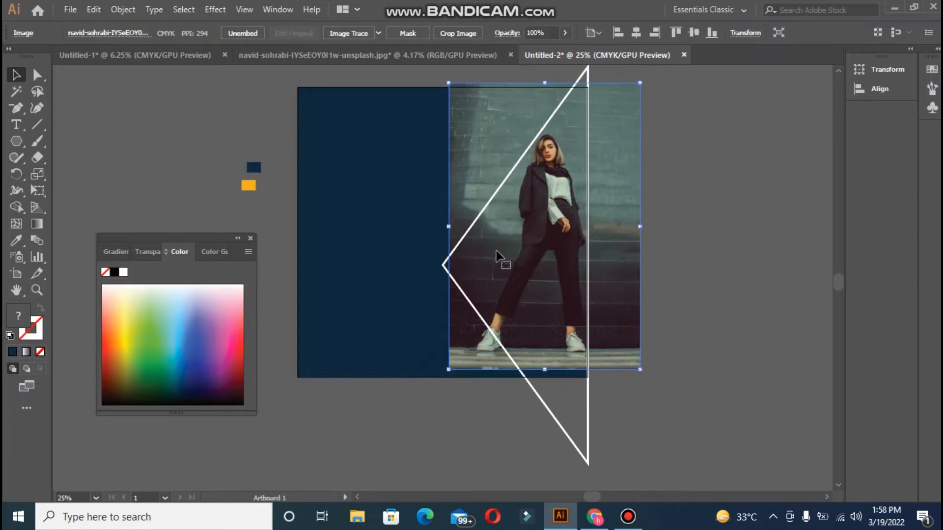
Widen the triangle and shift it left inside the artboard's right edge, and reposition and scale down the photo behind it.
{"action": "left_click", "coordinate": [526, 385]}
{"action": "left_click_drag", "start_coordinate": [442, 463], "coordinate": [407, 473]}
{"action": "left_click_drag", "start_coordinate": [631, 273], "coordinate": [582, 285]}
{"action": "left_click_drag", "start_coordinate": [526, 412], "coordinate": [513, 412]}
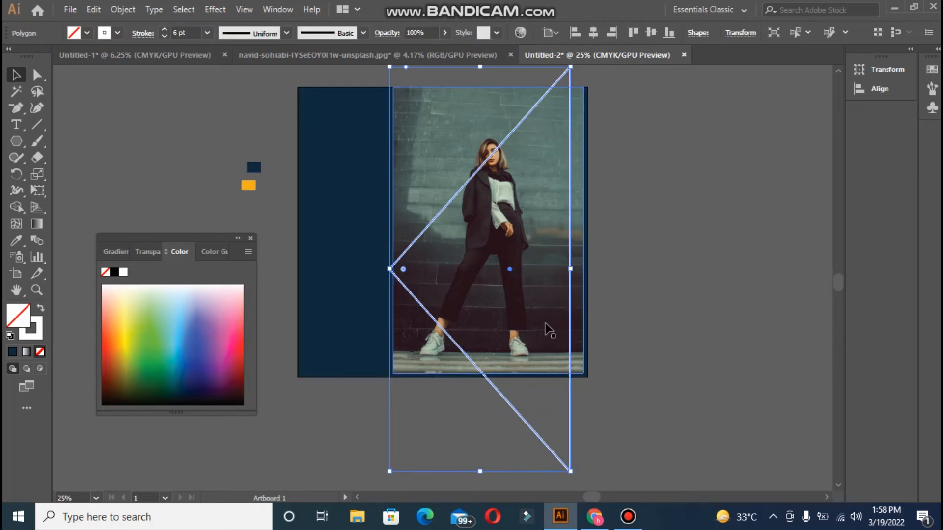
{"action": "left_click_drag", "start_coordinate": [545, 324], "coordinate": [556, 313]}
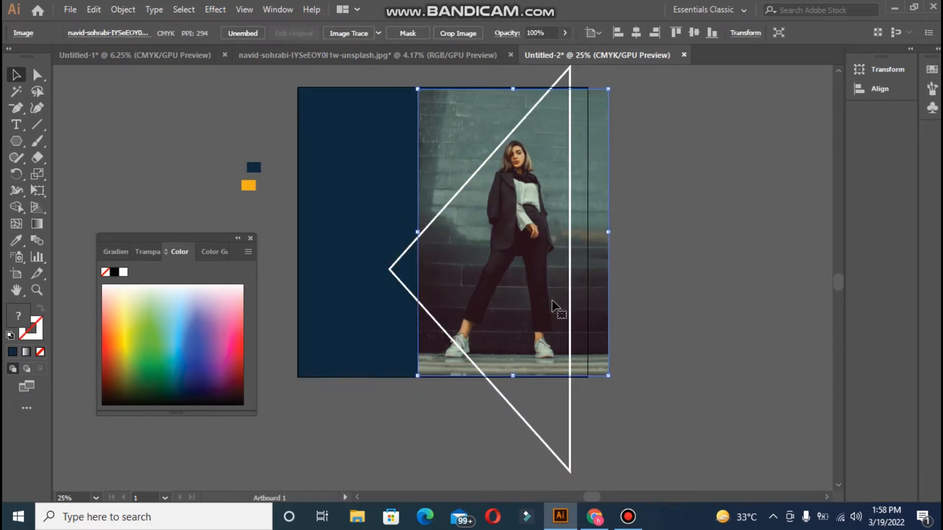
{"action": "left_click_drag", "start_coordinate": [425, 376], "coordinate": [434, 359]}
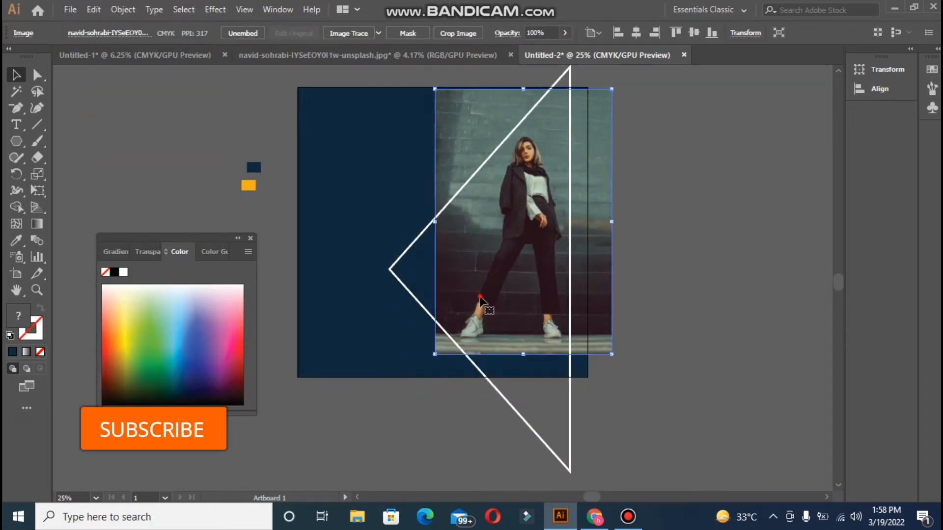
Narrow the outlined triangle so its tip sits just outside the photo's left edge, and stretch it further below the artboard.
{"action": "left_click", "coordinate": [558, 470]}
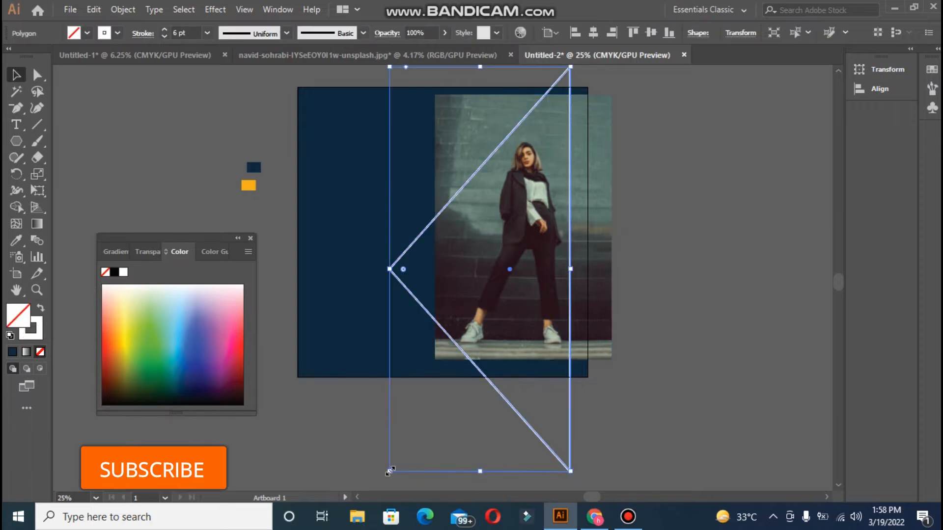
{"action": "left_click_drag", "start_coordinate": [391, 474], "coordinate": [414, 450]}
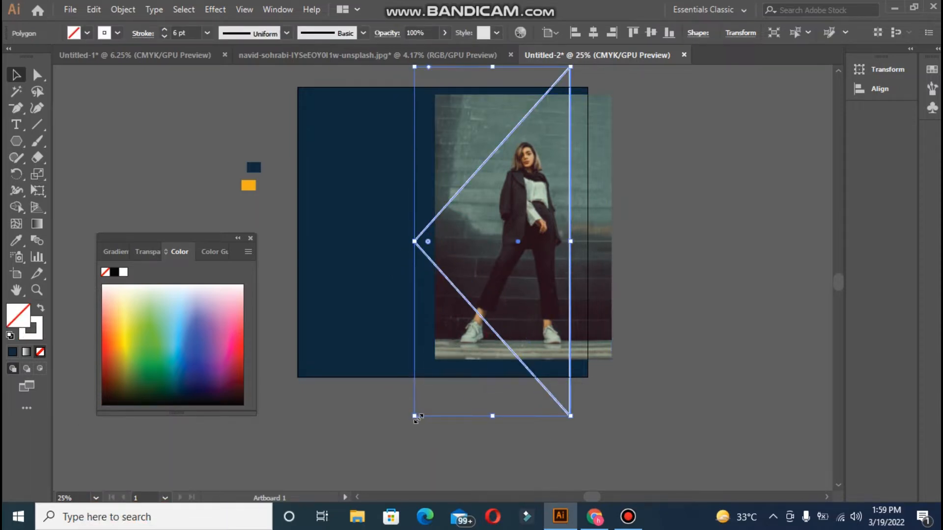
{"action": "left_click_drag", "start_coordinate": [415, 417], "coordinate": [377, 448]}
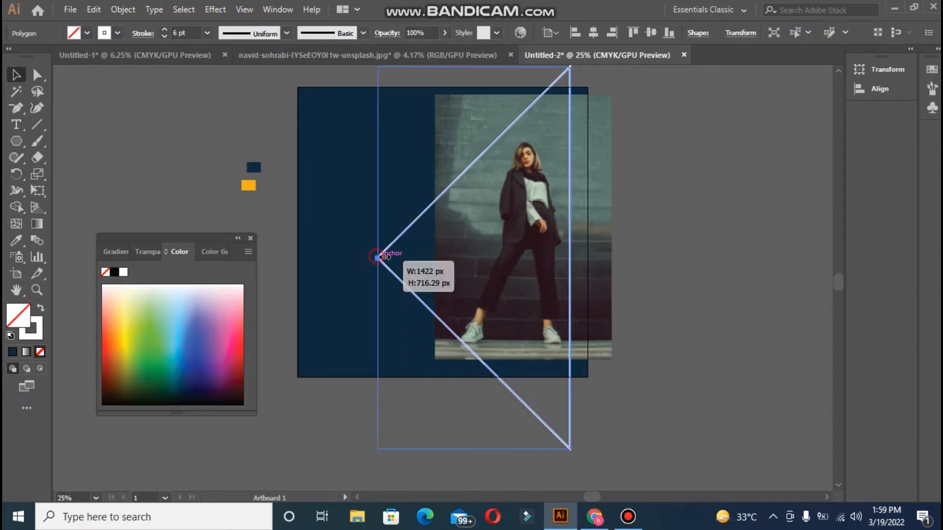
{"action": "left_click_drag", "start_coordinate": [378, 257], "coordinate": [435, 257]}
{"action": "left_click_drag", "start_coordinate": [434, 447], "coordinate": [430, 454]}
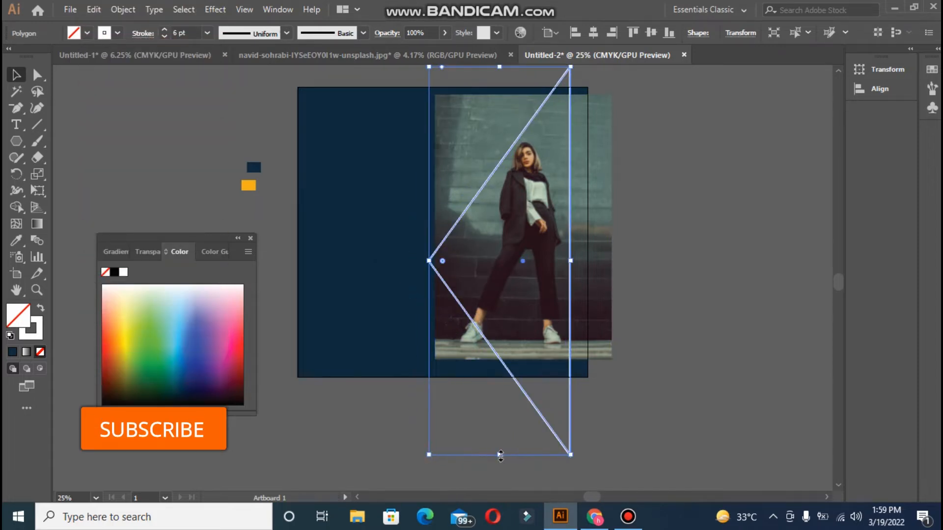
{"action": "left_click_drag", "start_coordinate": [499, 454], "coordinate": [498, 485]}
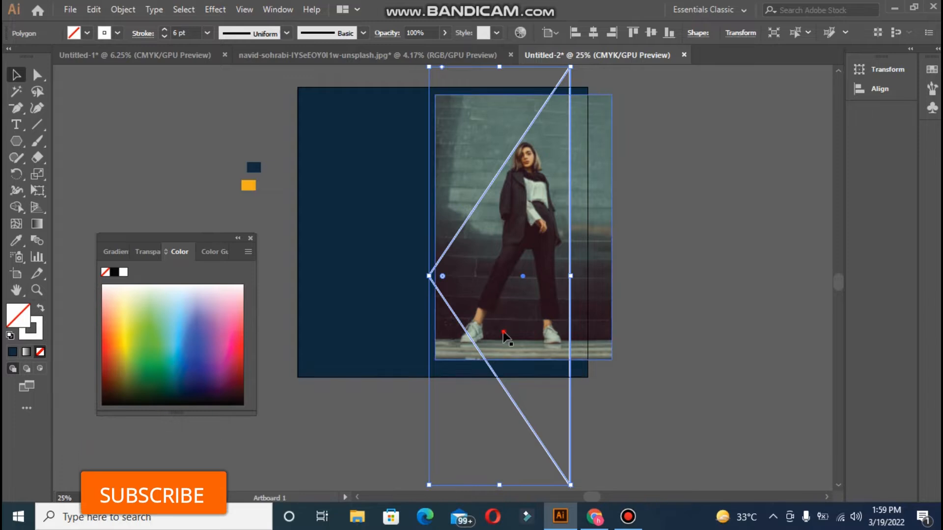
Nudge the photo slightly to the right and narrow the triangle a little more at its tip.
{"action": "left_click_drag", "start_coordinate": [503, 330], "coordinate": [507, 329]}
{"action": "left_click", "coordinate": [427, 277]}
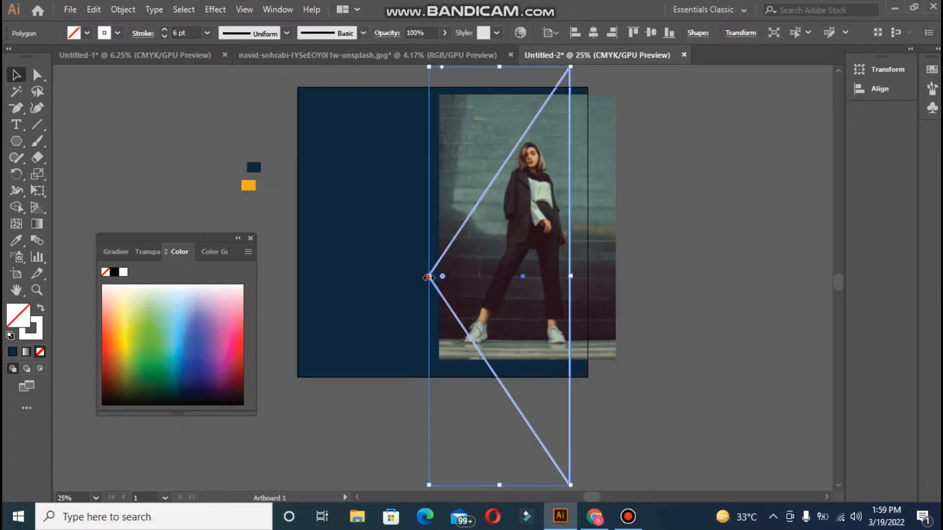
{"action": "left_click_drag", "start_coordinate": [427, 276], "coordinate": [434, 275]}
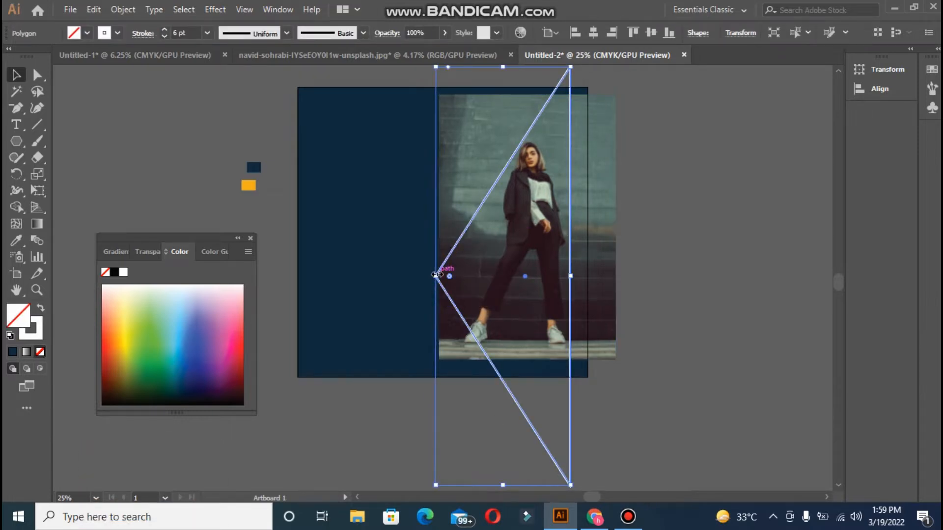
{"action": "left_click", "coordinate": [464, 280]}
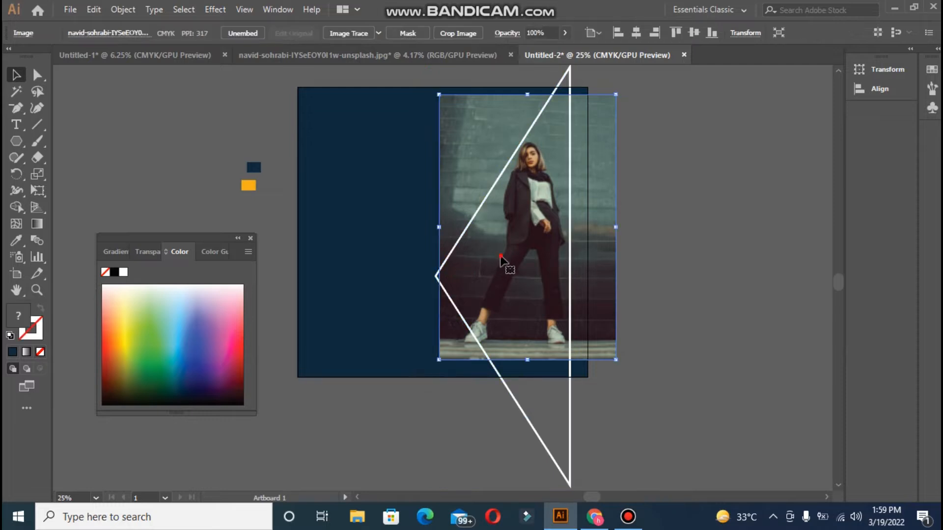
{"action": "left_click_drag", "start_coordinate": [502, 260], "coordinate": [506, 261]}
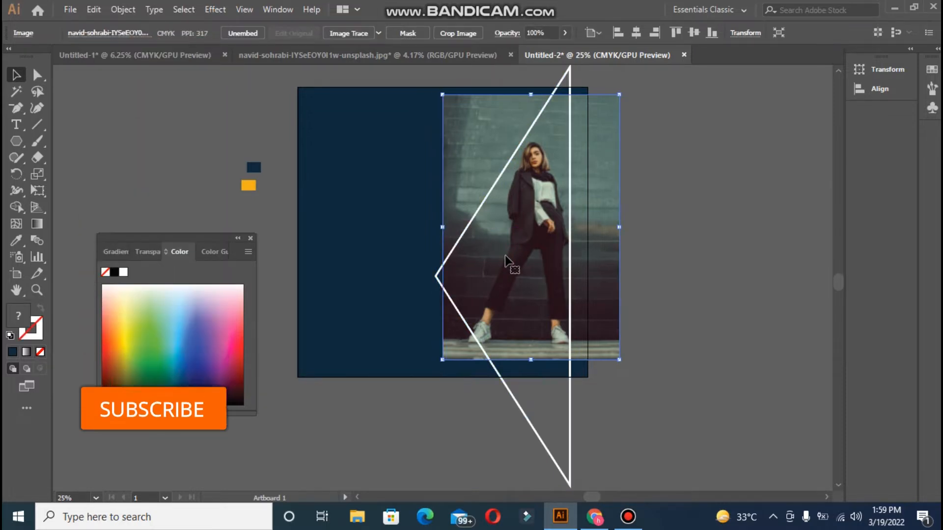
Select the photo together with the triangle and make a clipping mask from them.
{"action": "left_click", "coordinate": [464, 231]}
{"action": "left_click", "coordinate": [478, 341], "text": "shift"}
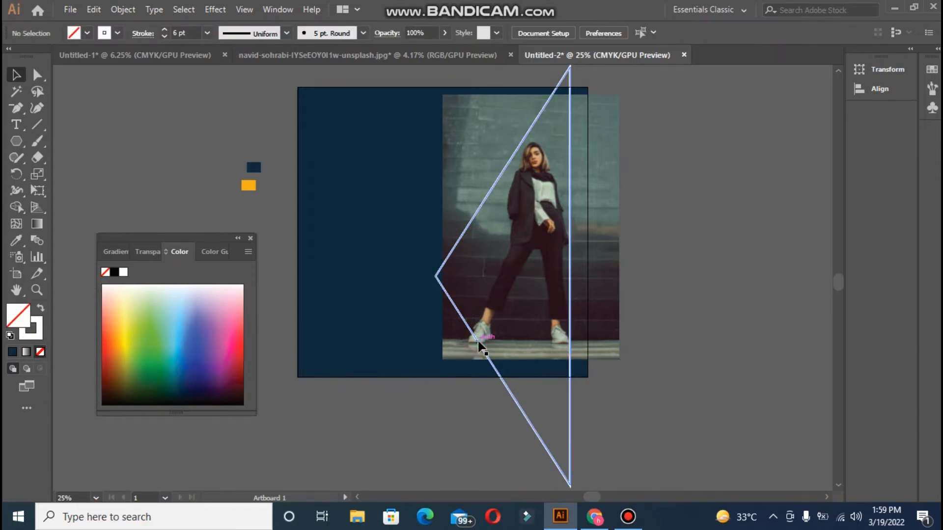
{"action": "left_click", "coordinate": [474, 199]}
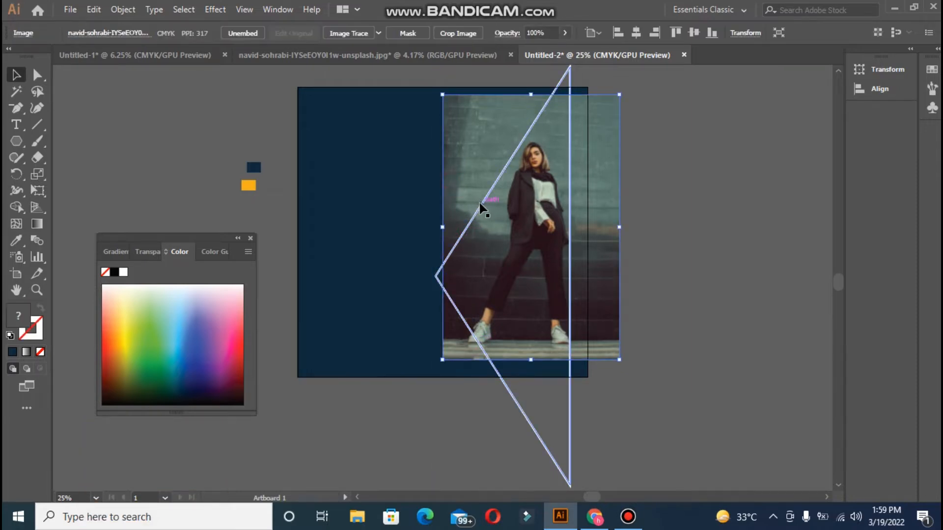
{"action": "left_click", "coordinate": [479, 202], "text": "shift"}
{"action": "right_click", "coordinate": [479, 202]}
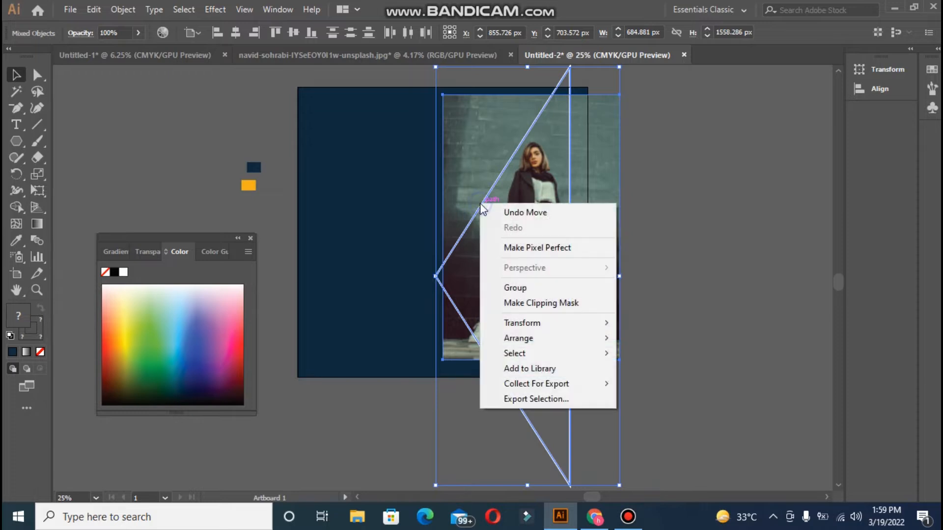
{"action": "left_click", "coordinate": [539, 308]}
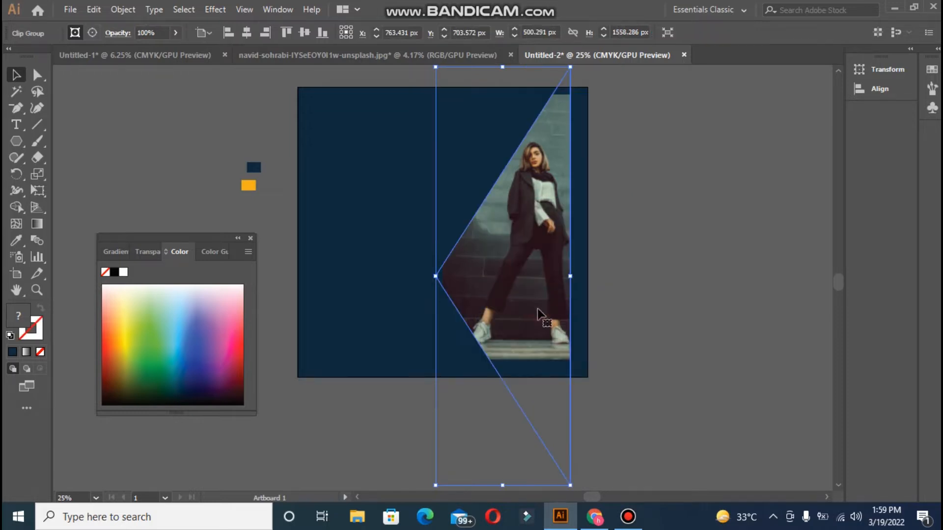
{"action": "left_click", "coordinate": [670, 257]}
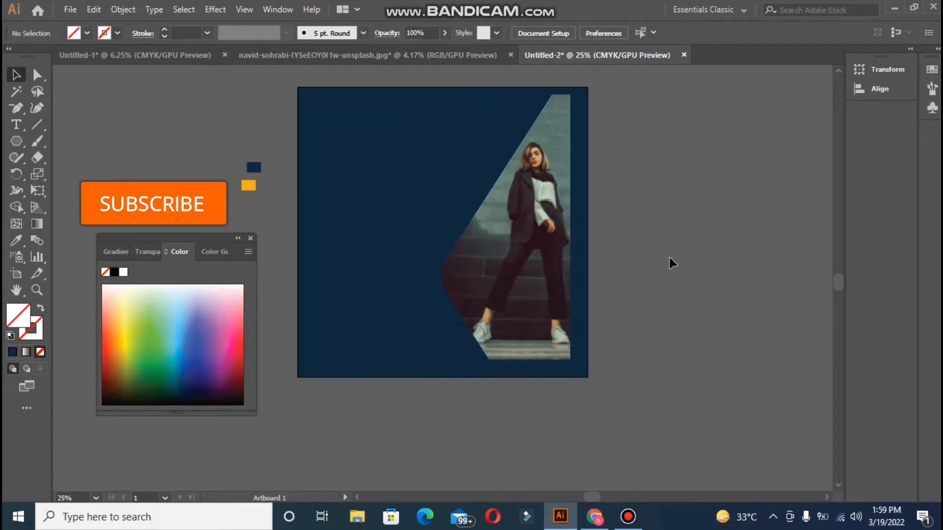
Enlarge the clipped photo proportionally to about 914 px wide and place it flush with the artboard's right edge.
{"action": "left_click", "coordinate": [552, 143]}
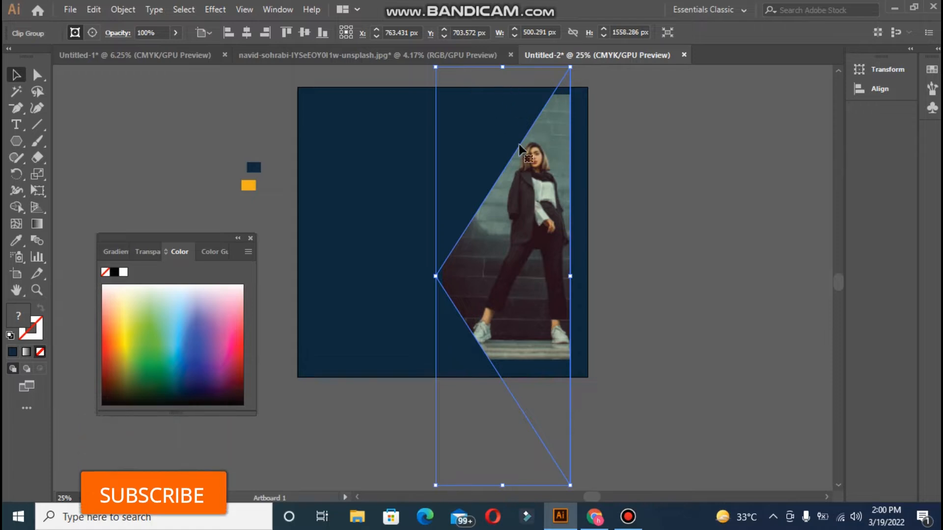
{"action": "left_click", "coordinate": [643, 167]}
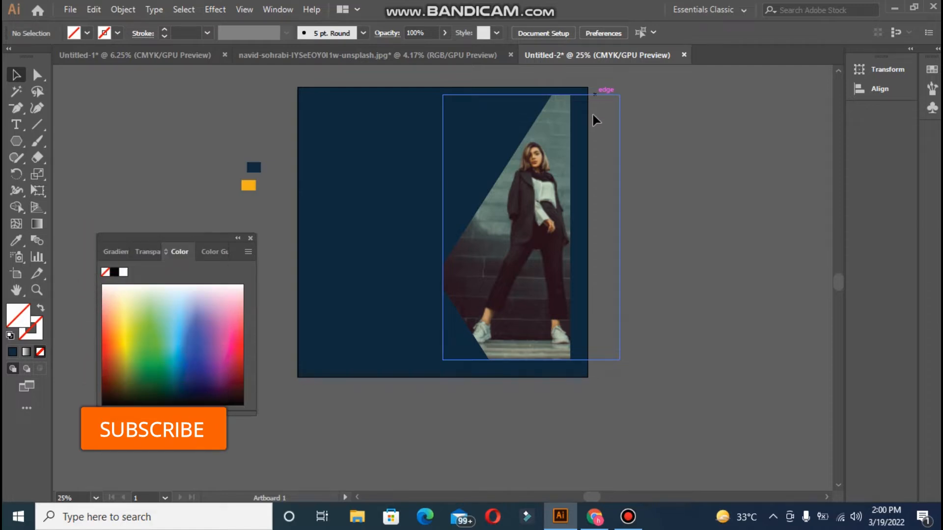
{"action": "left_click", "coordinate": [540, 202]}
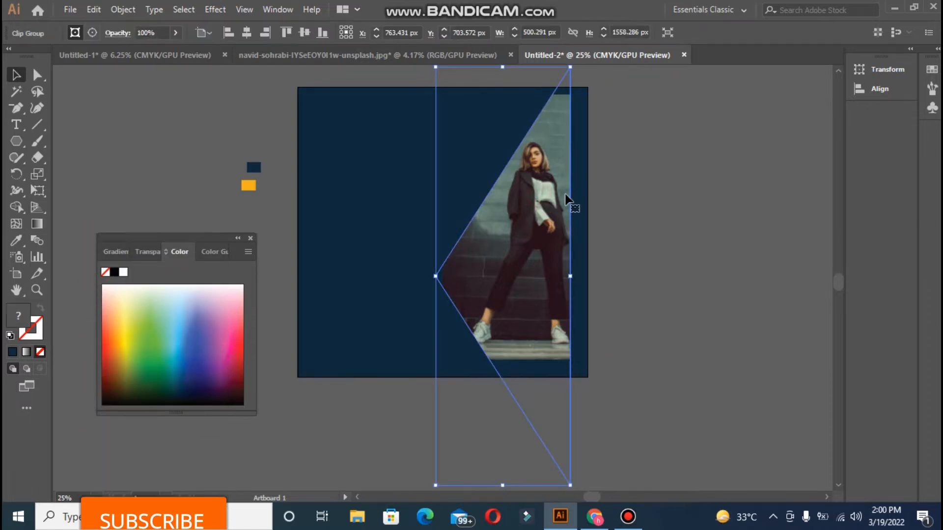
{"action": "left_click_drag", "start_coordinate": [679, 199], "coordinate": [724, 188]}
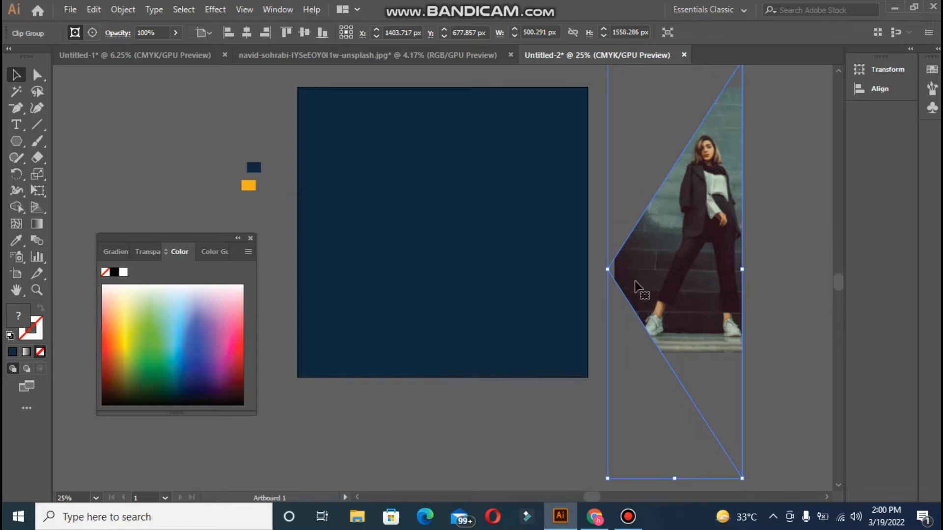
{"action": "left_click_drag", "start_coordinate": [590, 271], "coordinate": [496, 269]}
{"action": "left_click_drag", "start_coordinate": [577, 227], "coordinate": [416, 362]}
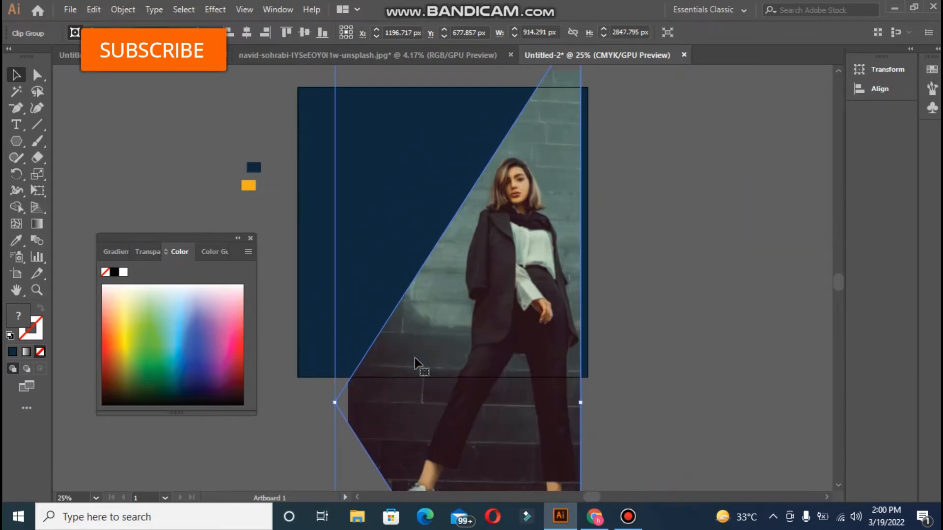
{"action": "left_click_drag", "start_coordinate": [442, 334], "coordinate": [450, 254]}
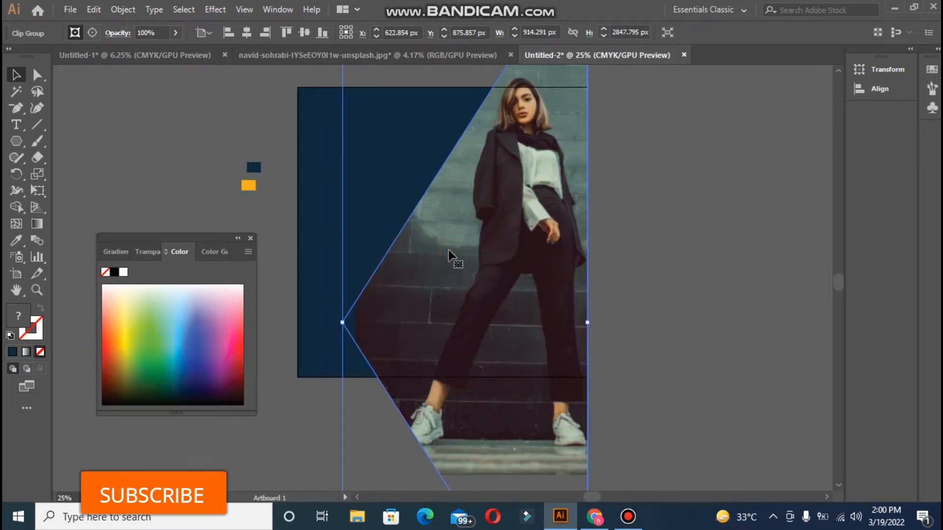
Scale the clipped photo down to about 666 px wide and reposition it so the woman fits within the artboard, flush with its right edge.
{"action": "left_click_drag", "start_coordinate": [339, 322], "coordinate": [396, 325]}
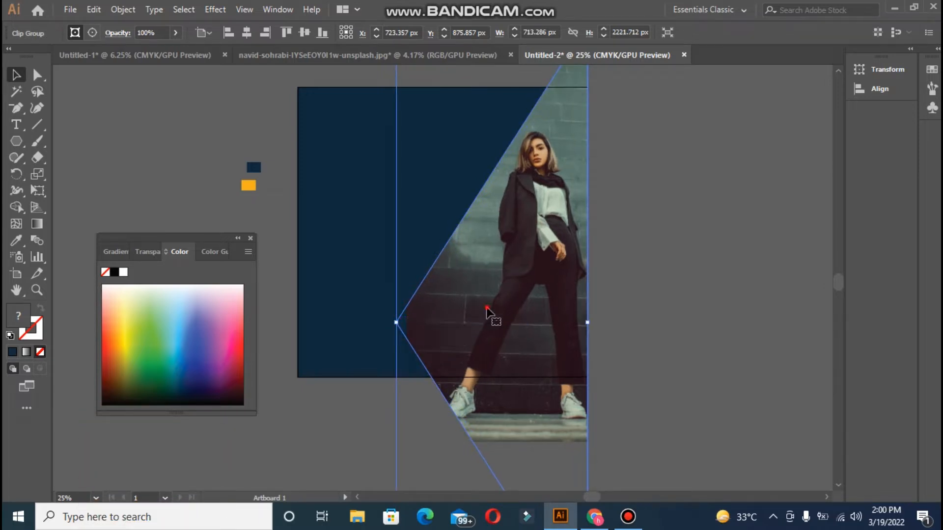
{"action": "left_click_drag", "start_coordinate": [486, 285], "coordinate": [485, 265]}
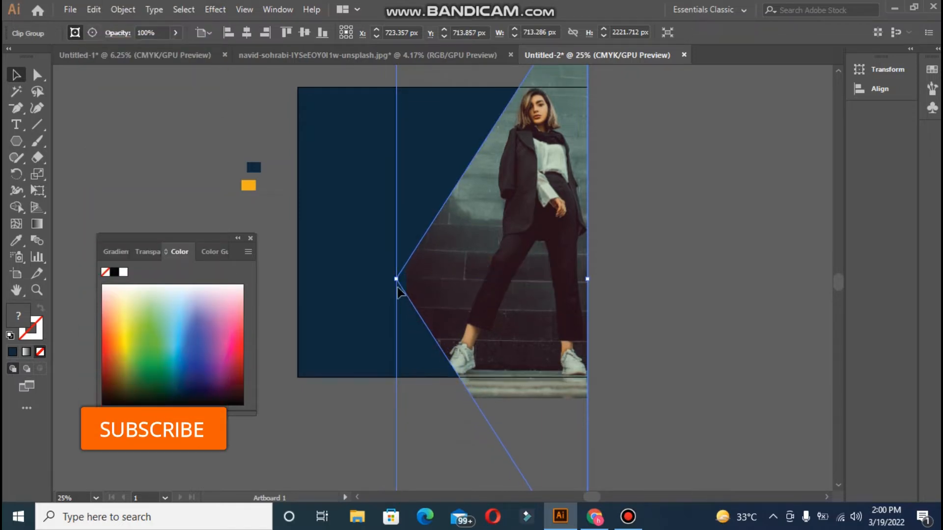
{"action": "left_click_drag", "start_coordinate": [398, 282], "coordinate": [450, 273]}
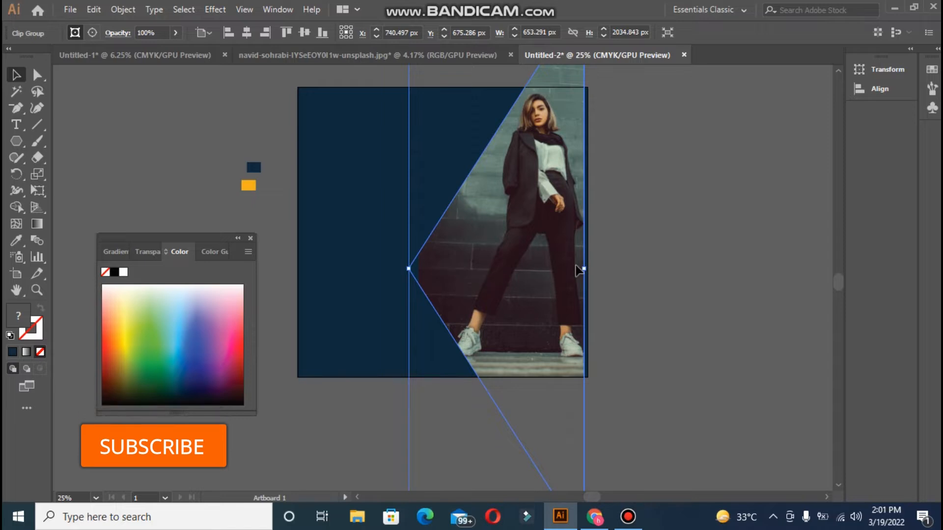
{"action": "left_click_drag", "start_coordinate": [584, 268], "coordinate": [592, 273]}
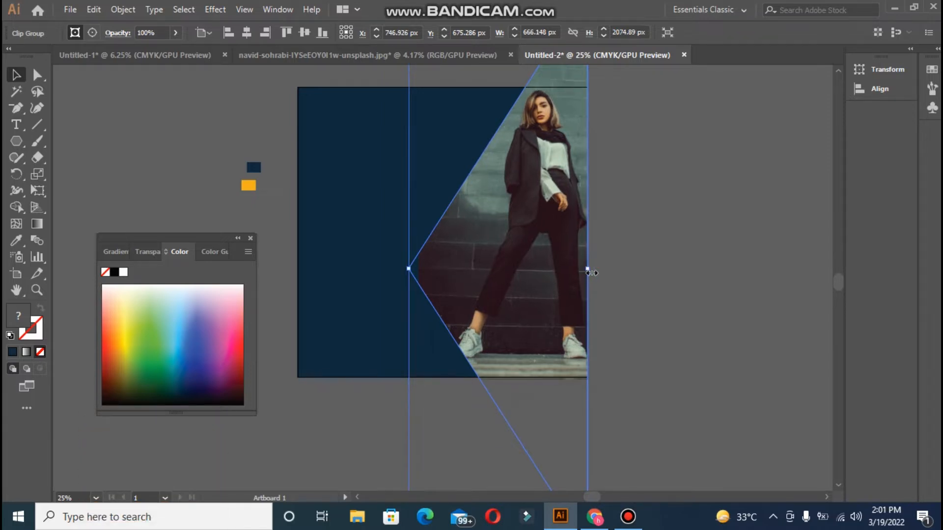
{"action": "left_click", "coordinate": [602, 271]}
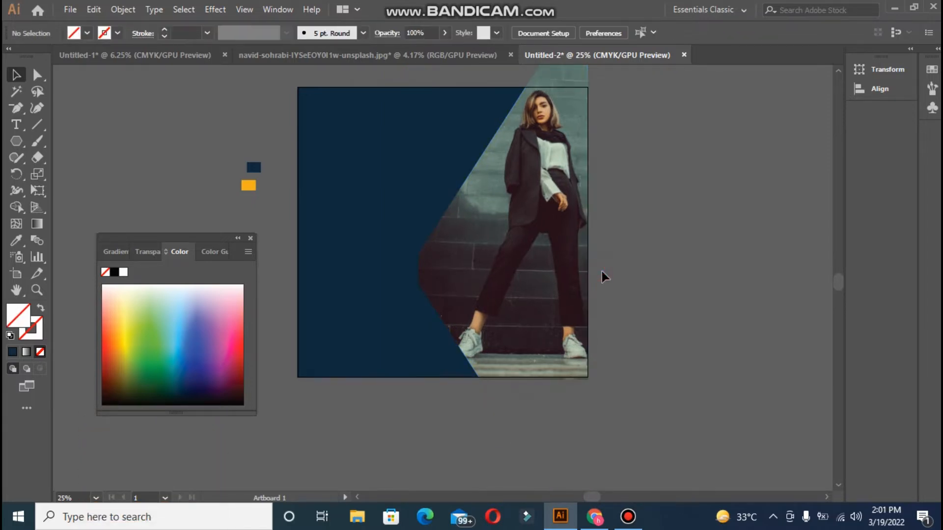
Enlarge the clipped photo slightly to about 681 by 2123 px so it overhangs the artboard's right and lower edges.
{"action": "key", "text": "ctrl+minus"}
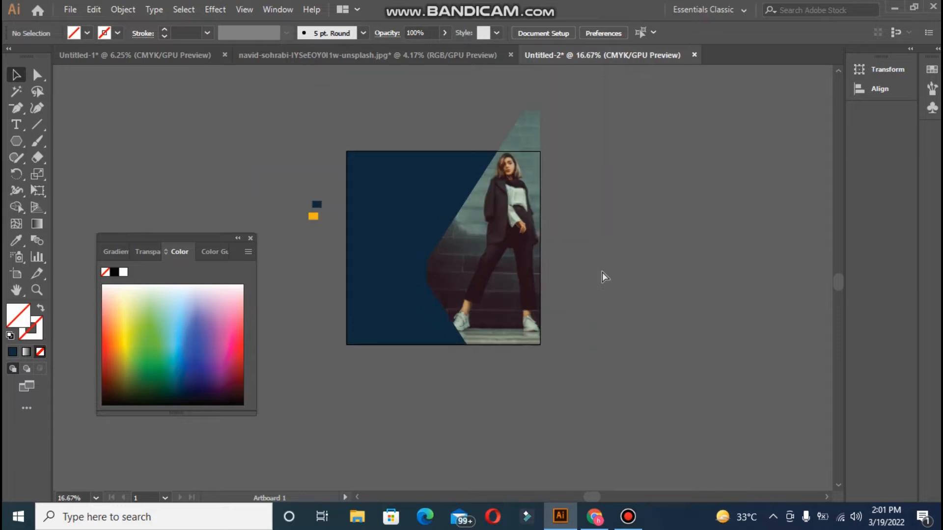
{"action": "left_click", "coordinate": [513, 280]}
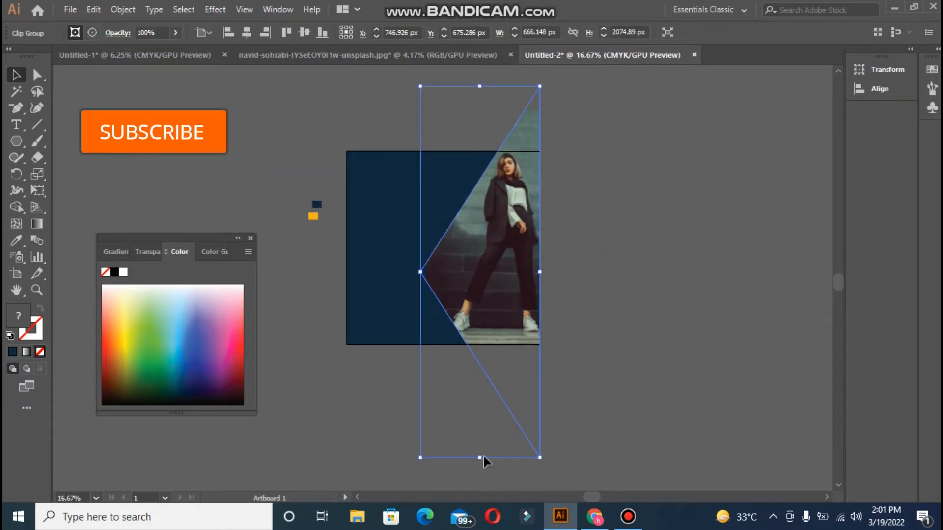
{"action": "left_click_drag", "start_coordinate": [541, 459], "coordinate": [549, 466]}
{"action": "left_click", "coordinate": [583, 400]}
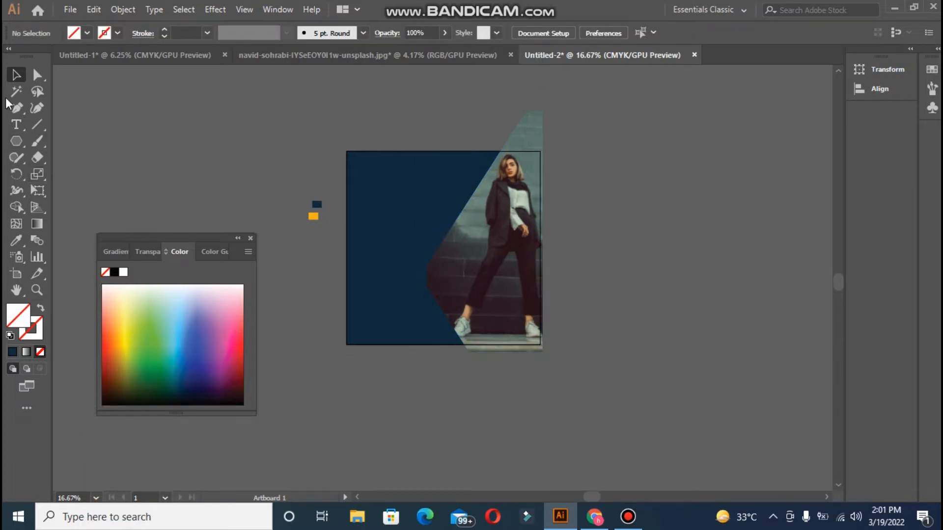
Lock the clipped photo in place.
{"action": "left_click", "coordinate": [521, 265]}
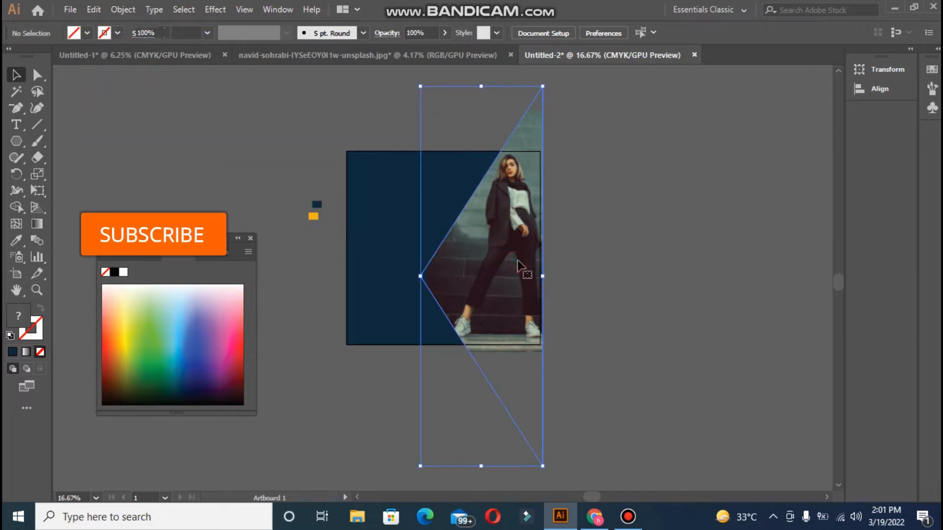
{"action": "key", "text": "a"}
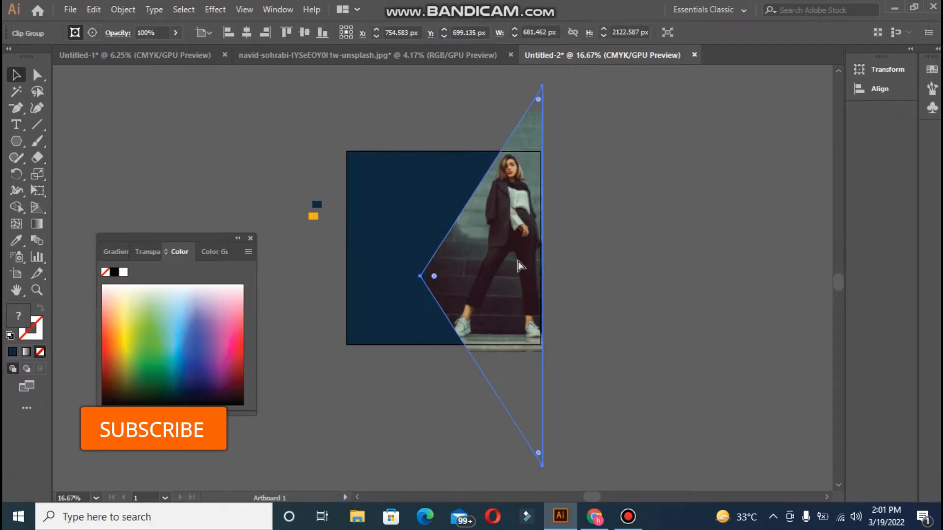
{"action": "key", "text": "ctrl+2"}
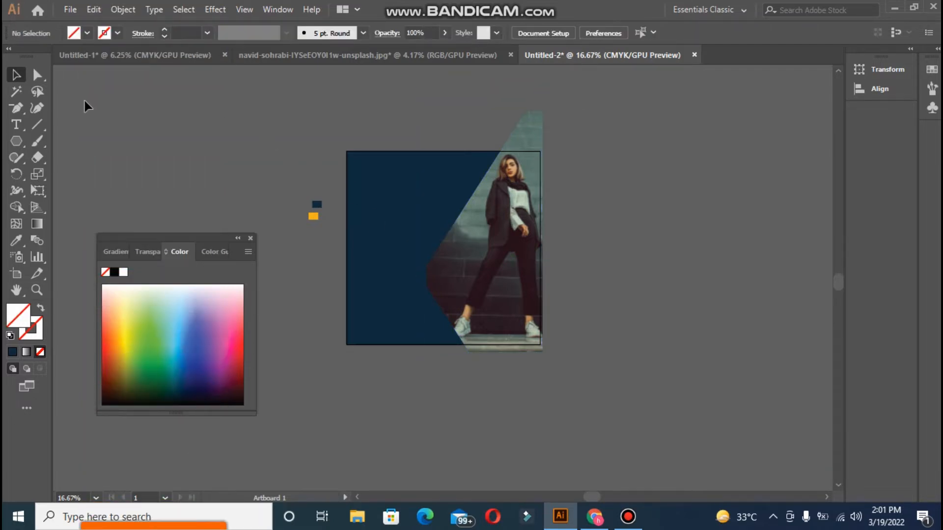
Outline a narrow slanted band with the Pen tool along the photo's diagonal edge, spanning the full height of the artboard.
{"action": "right_click", "coordinate": [8, 114]}
{"action": "left_click", "coordinate": [44, 110]}
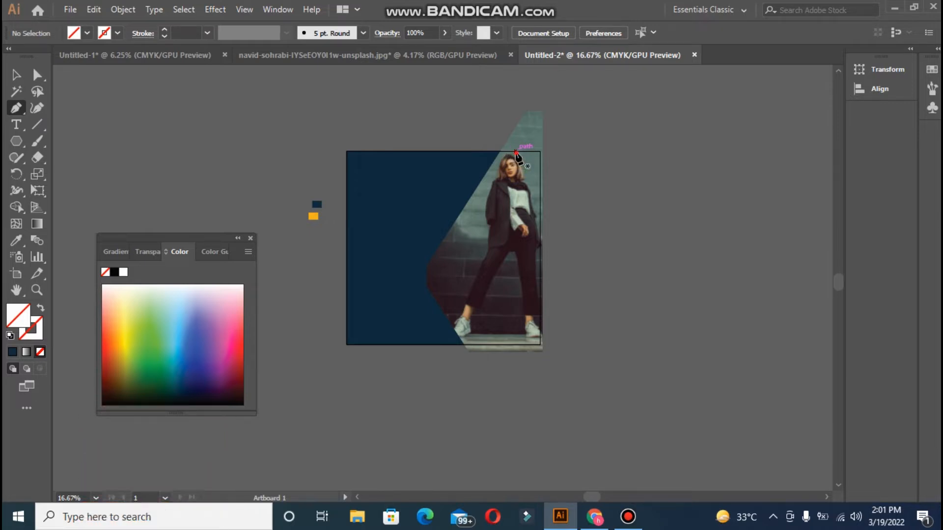
{"action": "left_click_drag", "start_coordinate": [515, 152], "coordinate": [490, 161]}
{"action": "key", "text": "ctrl+z"}
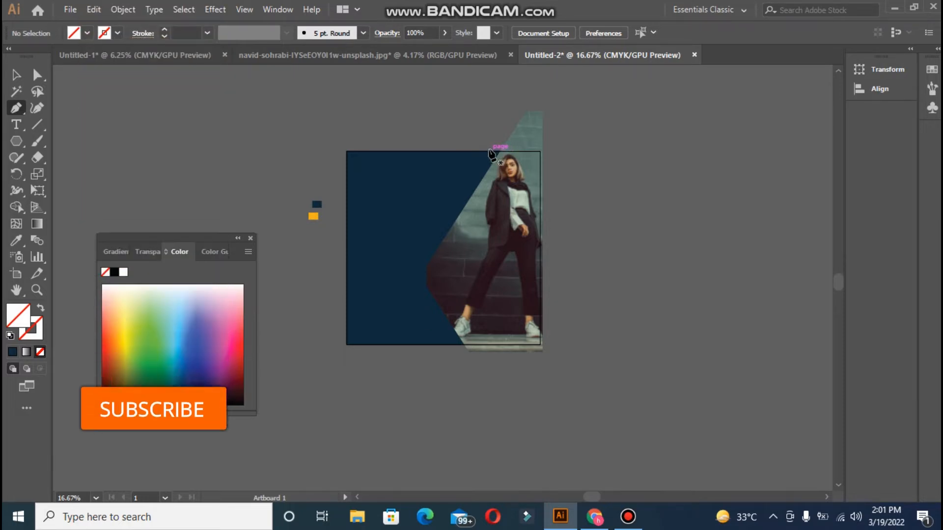
{"action": "mouse_move", "coordinate": [487, 151]}
{"action": "left_mouse_down"}
{"action": "mouse_move", "coordinate": [510, 156]}
{"action": "mouse_move", "coordinate": [501, 151]}
{"action": "left_mouse_up"}
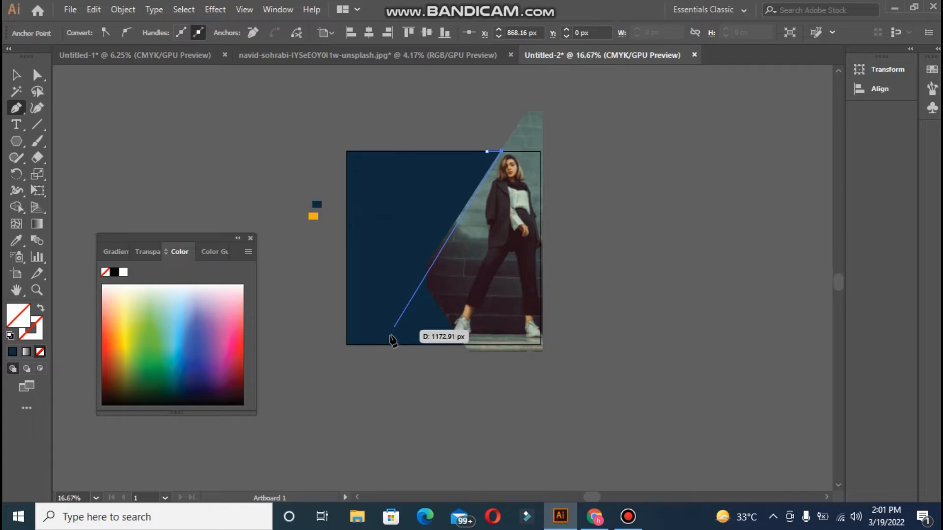
{"action": "left_click", "coordinate": [386, 350], "text": "ctrl"}
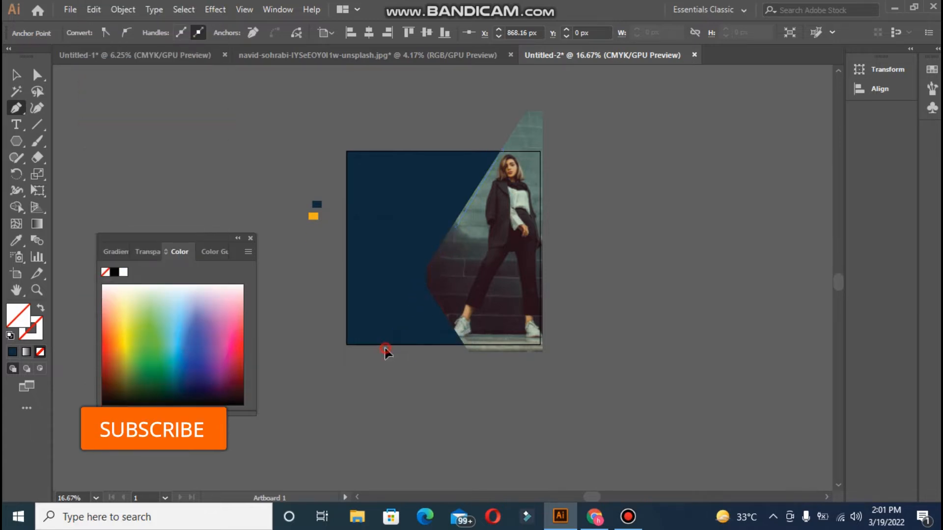
{"action": "left_click", "coordinate": [384, 346]}
{"action": "left_click", "coordinate": [375, 348]}
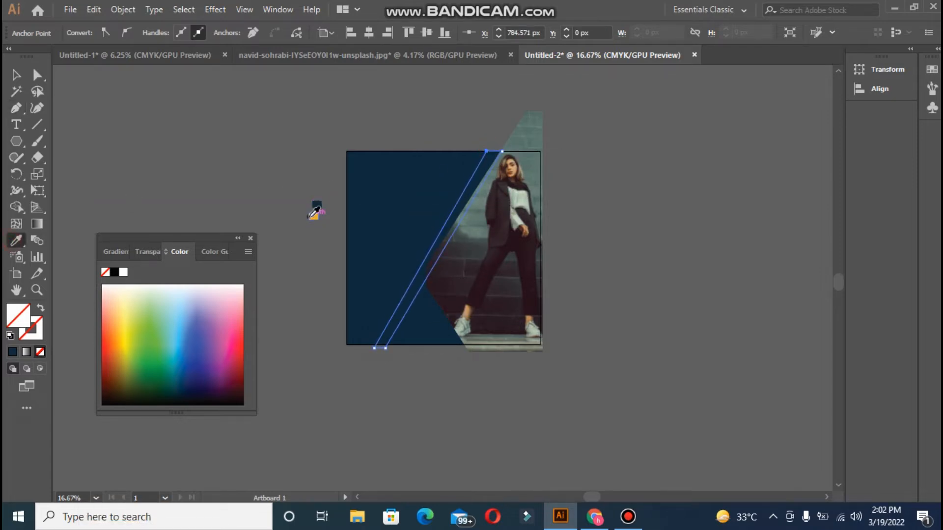
Fill the slanted band with the orange sample colour, close the floating colour panel and deselect the band.
{"action": "left_click", "coordinate": [309, 217]}
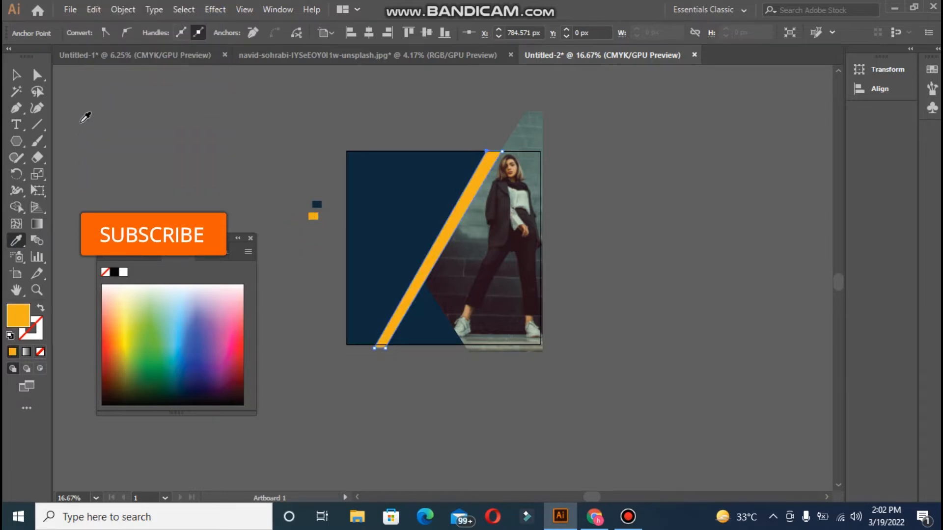
{"action": "left_click", "coordinate": [16, 75]}
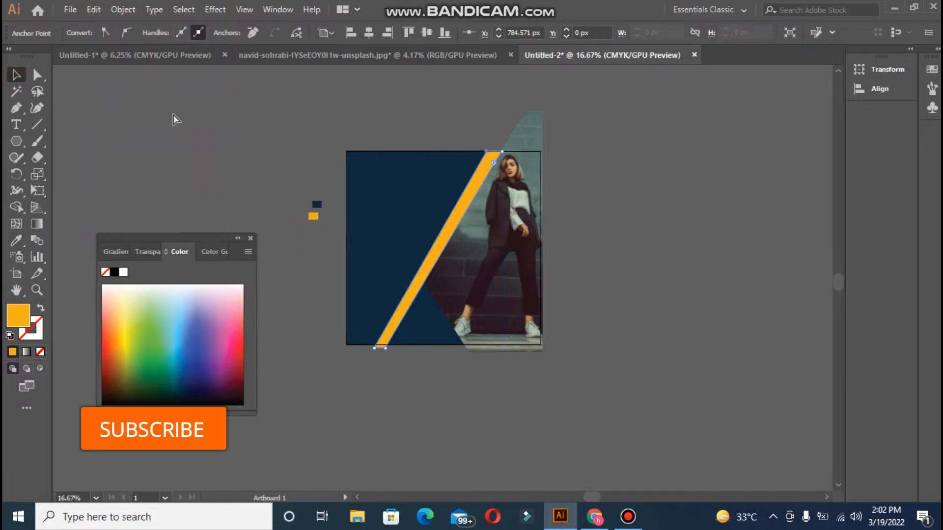
{"action": "key", "text": "ctrl+0"}
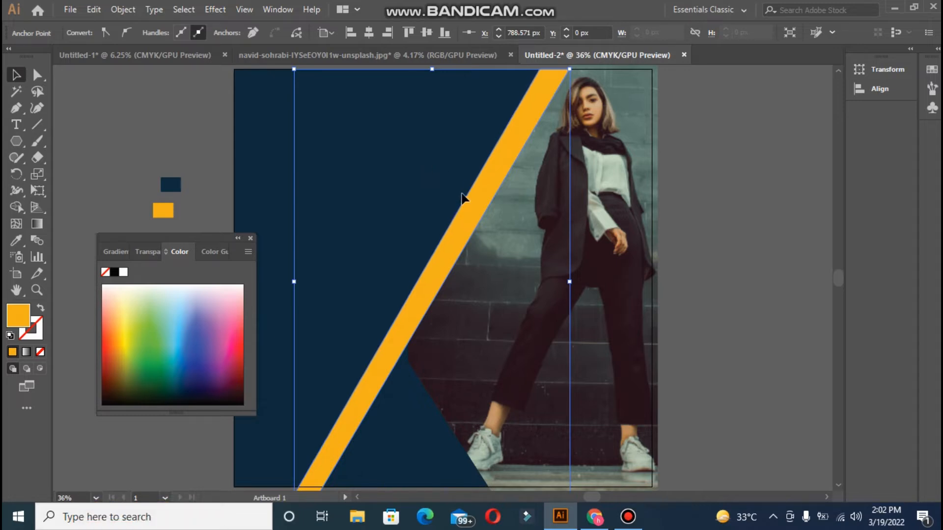
{"action": "left_click", "coordinate": [250, 237]}
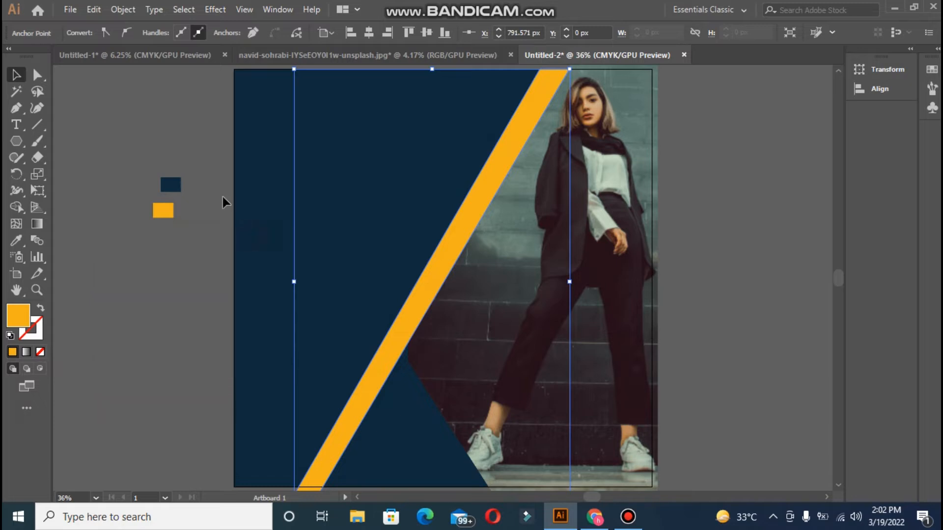
{"action": "left_click", "coordinate": [196, 140]}
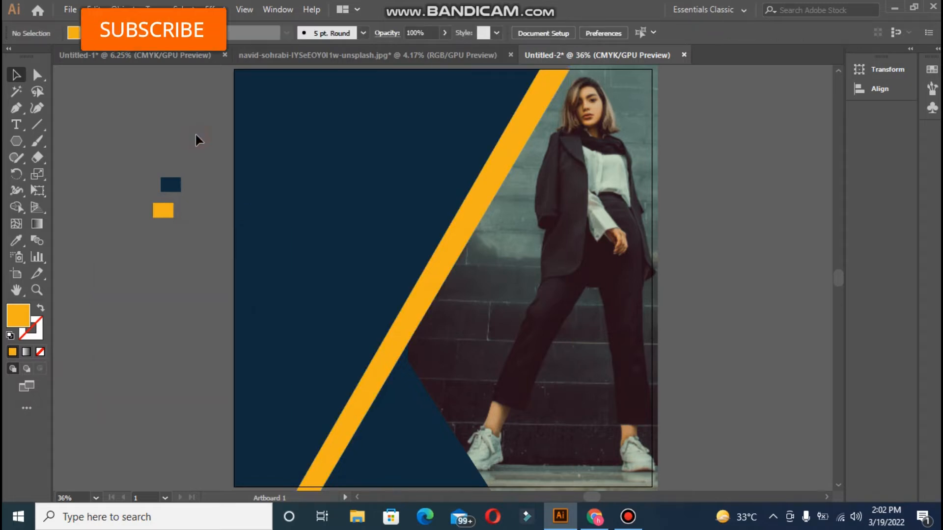
Draw a wide orange rectangle on the navy area near the artboard's upper-left corner.
{"action": "left_click", "coordinate": [17, 142]}
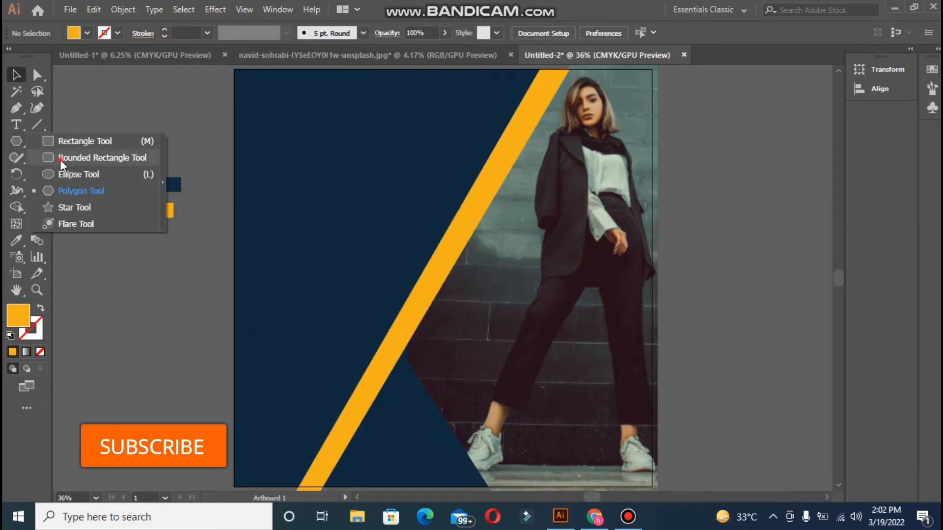
{"action": "left_click", "coordinate": [60, 158]}
{"action": "left_click", "coordinate": [19, 140]}
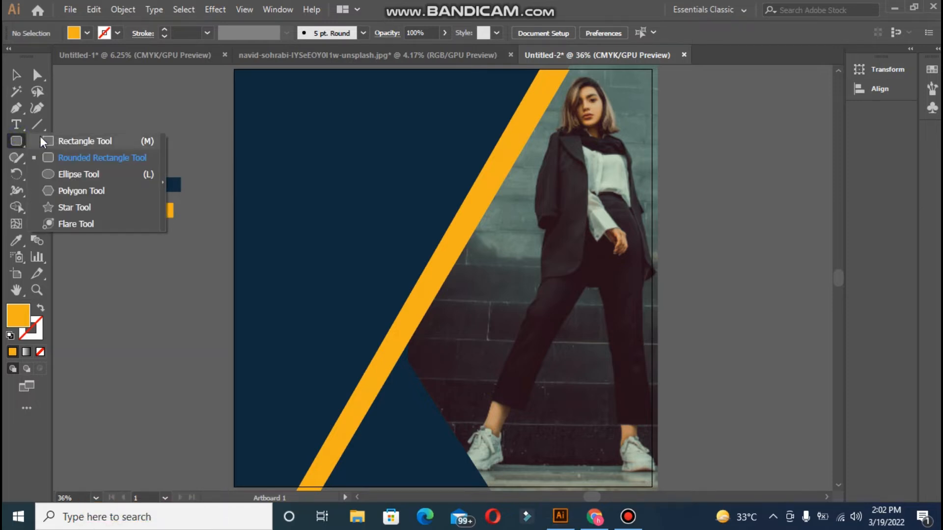
{"action": "left_click", "coordinate": [41, 140]}
{"action": "left_click", "coordinate": [638, 516]}
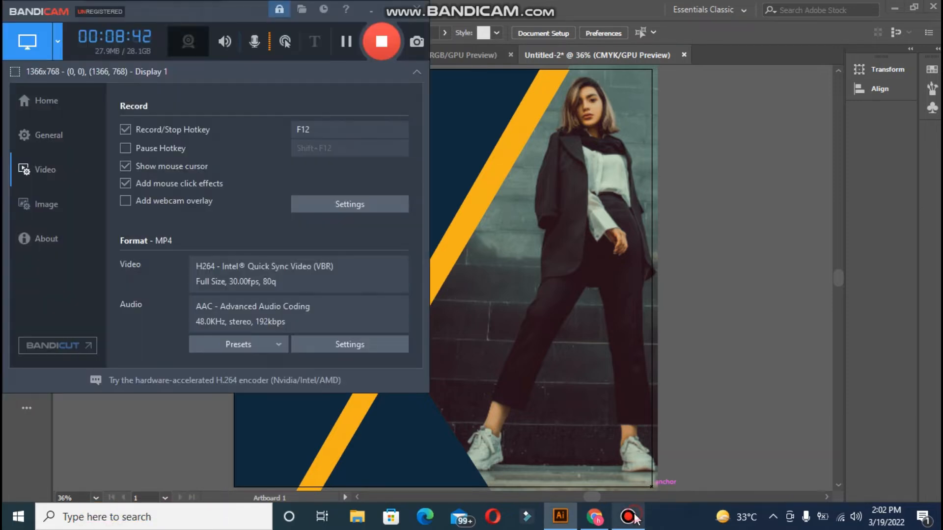
{"action": "left_click", "coordinate": [711, 305]}
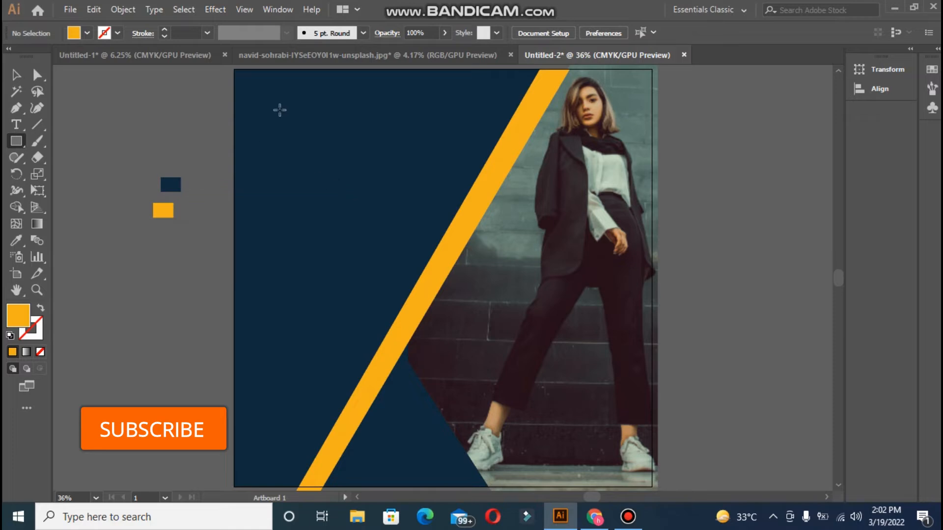
{"action": "left_click_drag", "start_coordinate": [274, 114], "coordinate": [451, 155]}
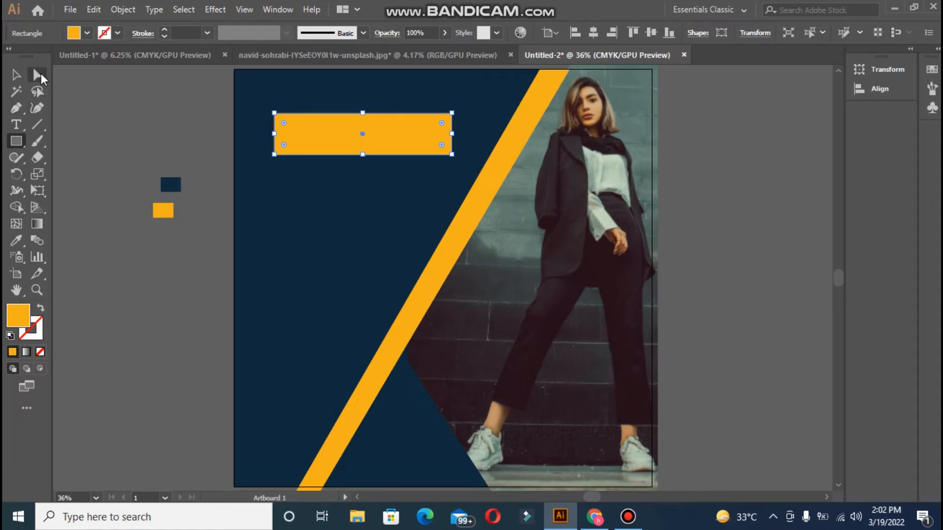
Add an anchor point to the orange rectangle's right edge and pull it inward to form a V-shaped ribbon notch.
{"action": "left_click", "coordinate": [38, 76]}
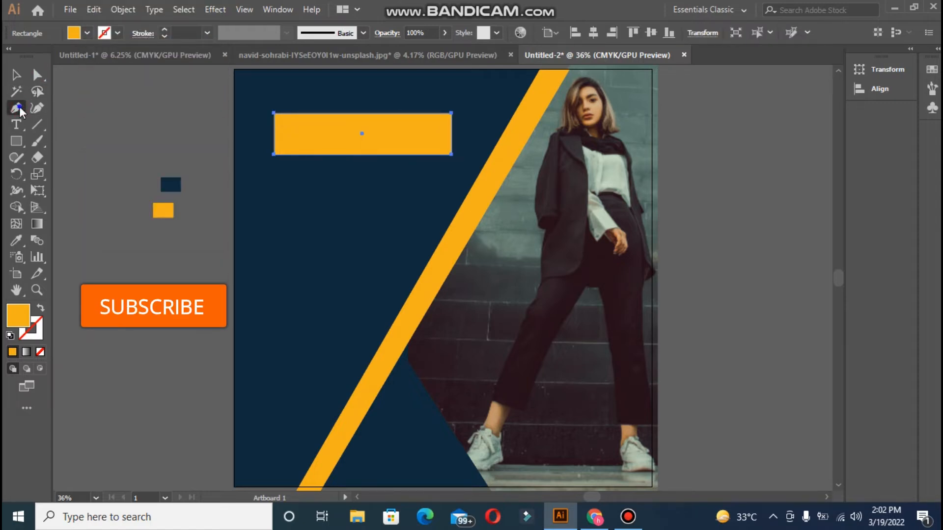
{"action": "left_click", "coordinate": [19, 111]}
{"action": "left_click", "coordinate": [41, 124]}
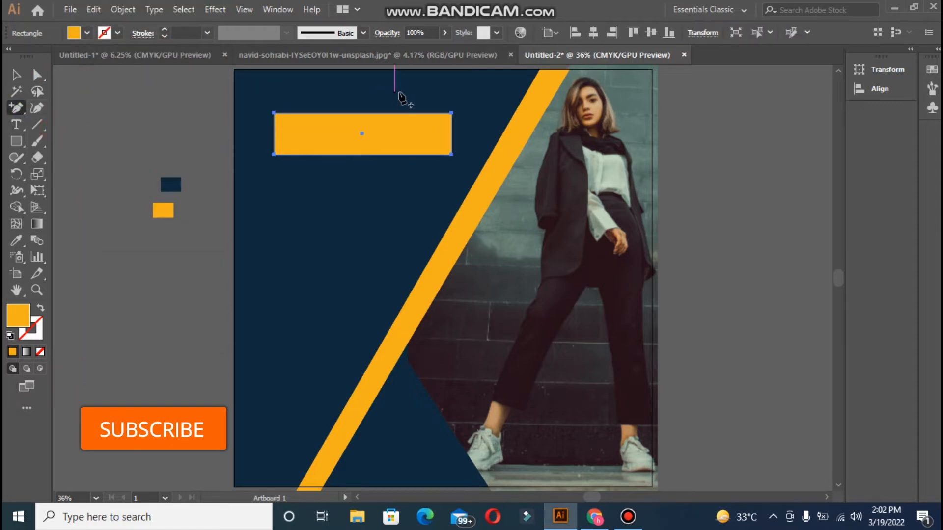
{"action": "left_click", "coordinate": [451, 129]}
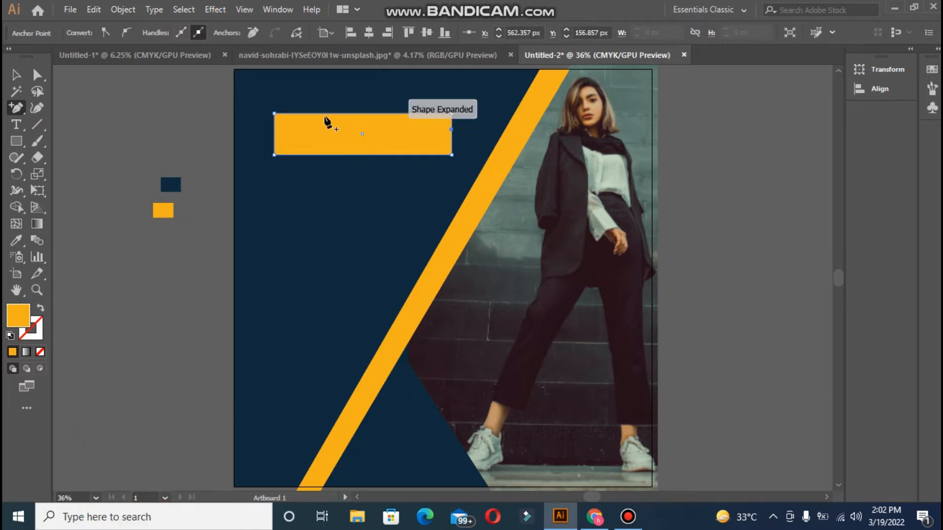
{"action": "left_click", "coordinate": [37, 75]}
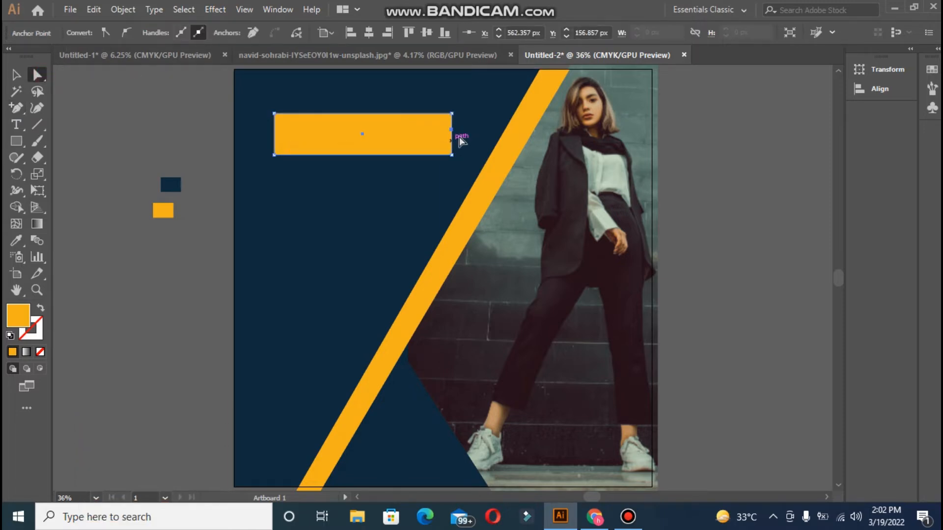
{"action": "left_click_drag", "start_coordinate": [451, 129], "coordinate": [427, 134]}
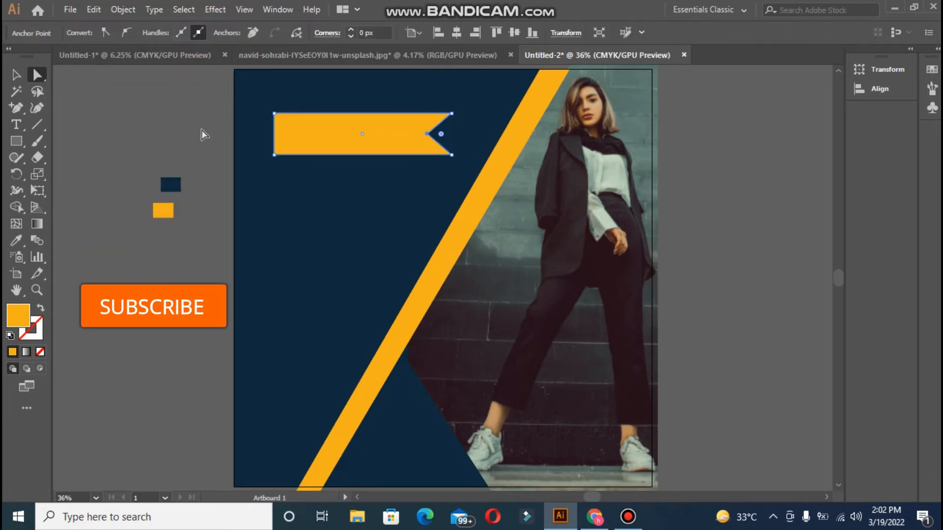
{"action": "left_click", "coordinate": [66, 114]}
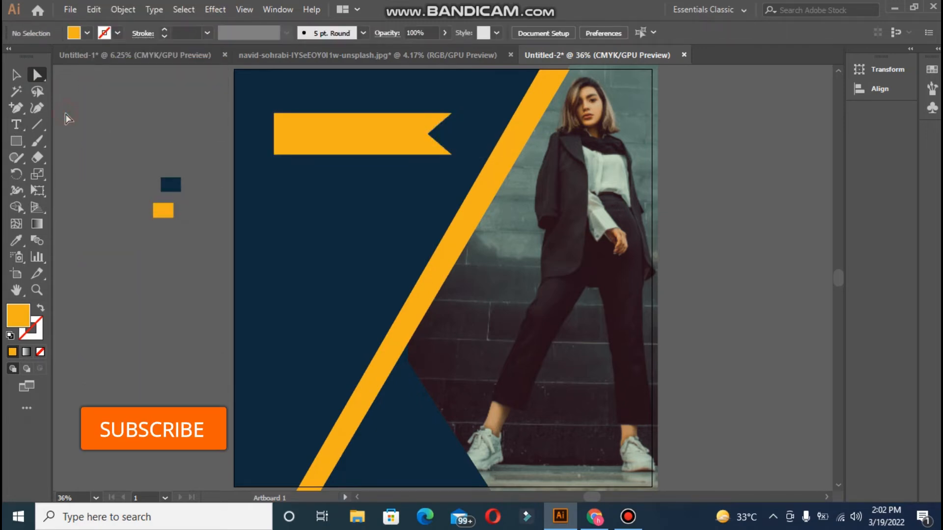
Scale the notched orange ribbon down slightly, keeping it on the upper navy area.
{"action": "left_click", "coordinate": [306, 115]}
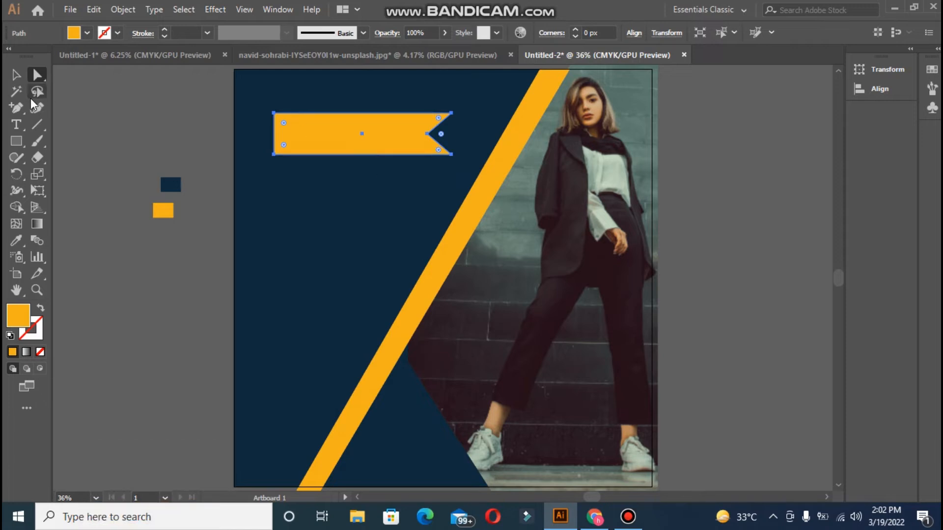
{"action": "left_click", "coordinate": [21, 78]}
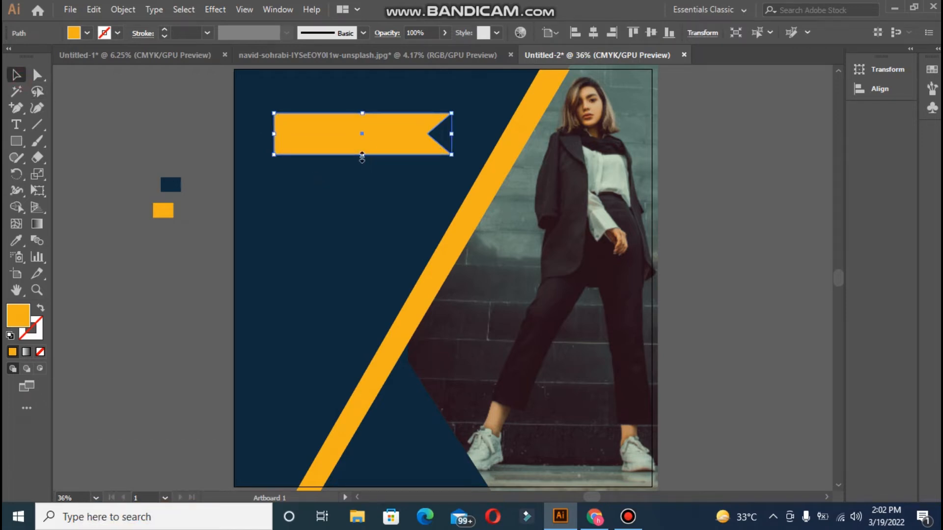
{"action": "left_click_drag", "start_coordinate": [361, 156], "coordinate": [360, 154]}
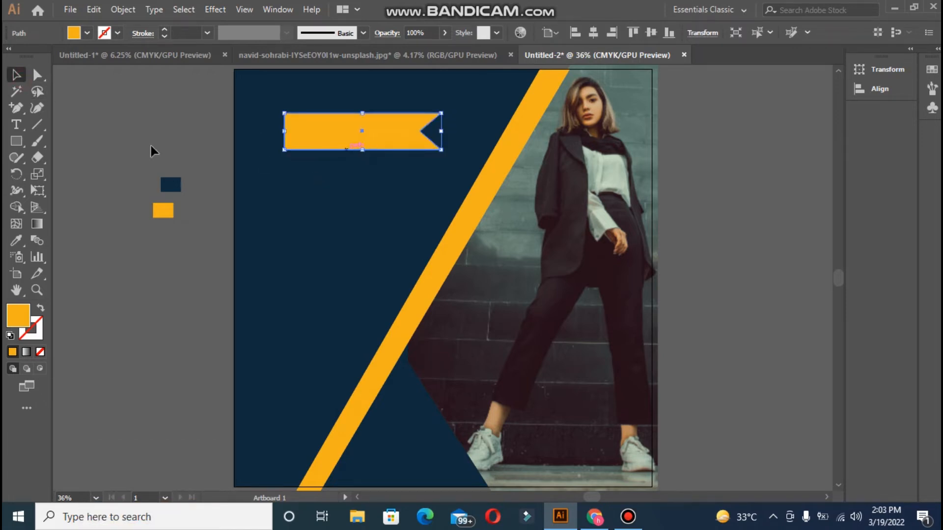
{"action": "left_click", "coordinate": [339, 246]}
Add the text "FASHION WEEK" on the navy area below the orange ribbon.
{"action": "left_click", "coordinate": [17, 124]}
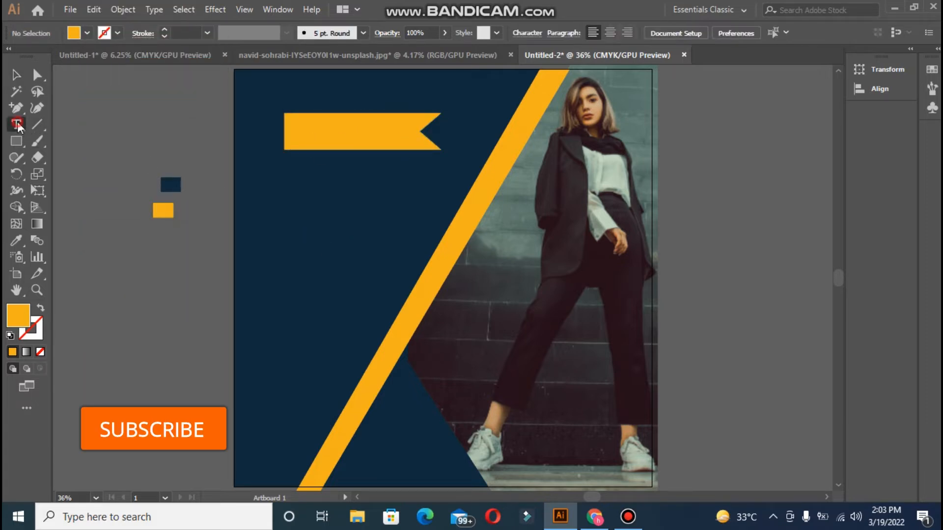
{"action": "left_click", "coordinate": [294, 206]}
{"action": "key", "text": "BackSpace"}
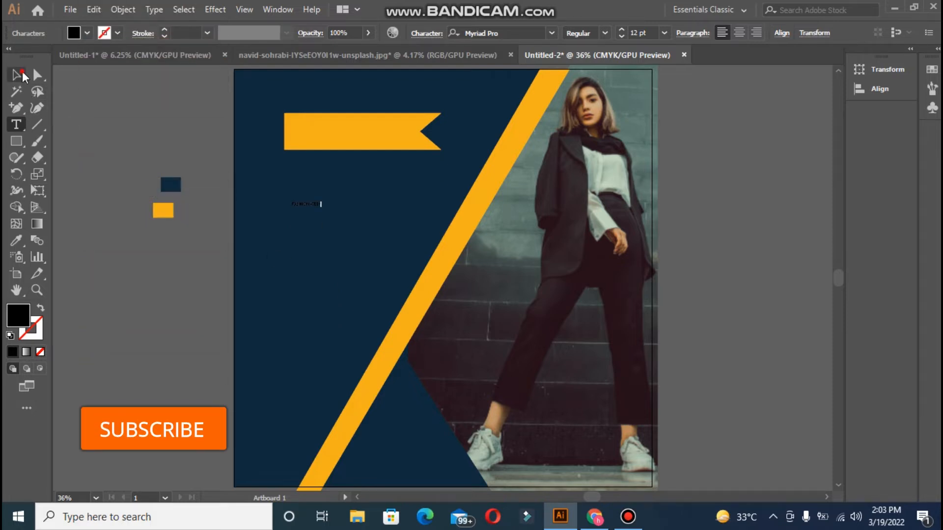
Enlarge the heading text to about 68.2 pt and break it into two lines, "FASHION" over "WEEK".
{"action": "left_click", "coordinate": [22, 76]}
{"action": "left_click_drag", "start_coordinate": [319, 212], "coordinate": [456, 339]}
{"action": "left_click_drag", "start_coordinate": [329, 231], "coordinate": [316, 219]}
{"action": "double_click", "coordinate": [379, 214]}
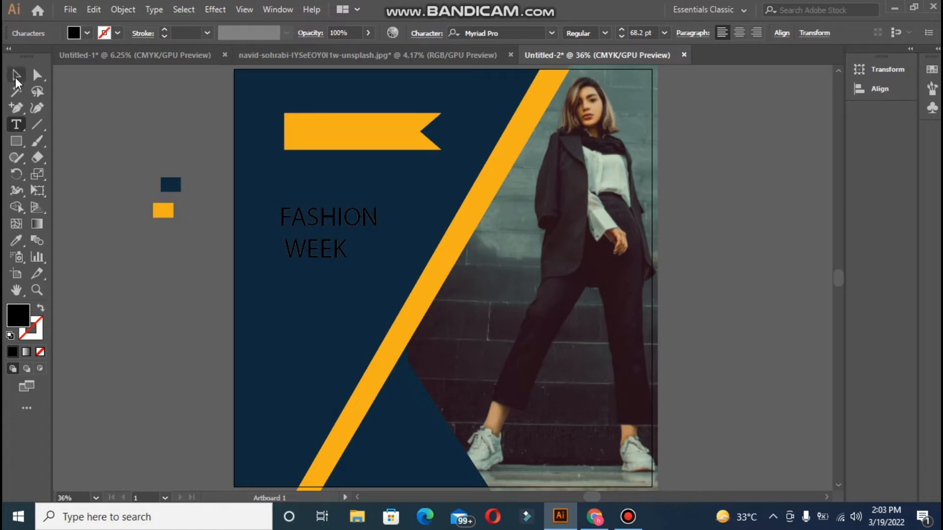
Center-align both lines of the "FASHION WEEK" heading and position it below the orange ribbon.
{"action": "left_click", "coordinate": [737, 33]}
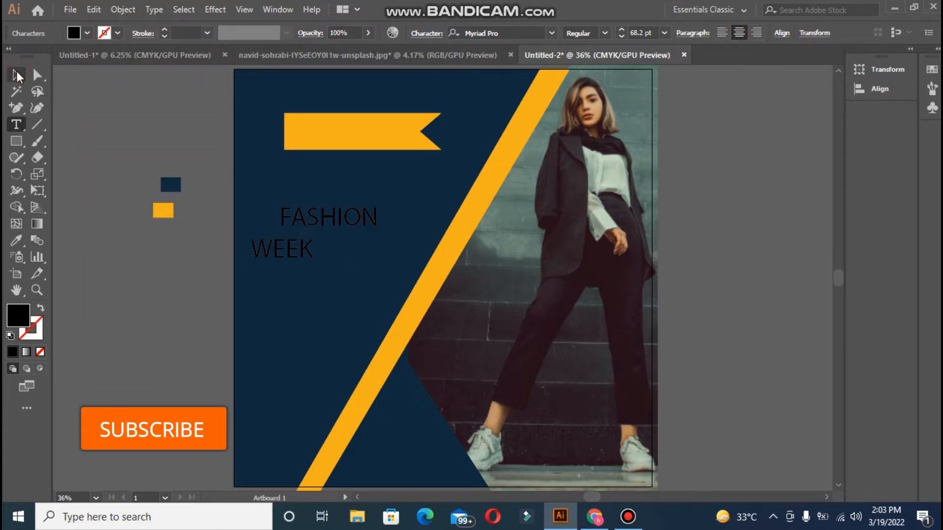
{"action": "left_click", "coordinate": [17, 76]}
{"action": "left_click", "coordinate": [738, 33]}
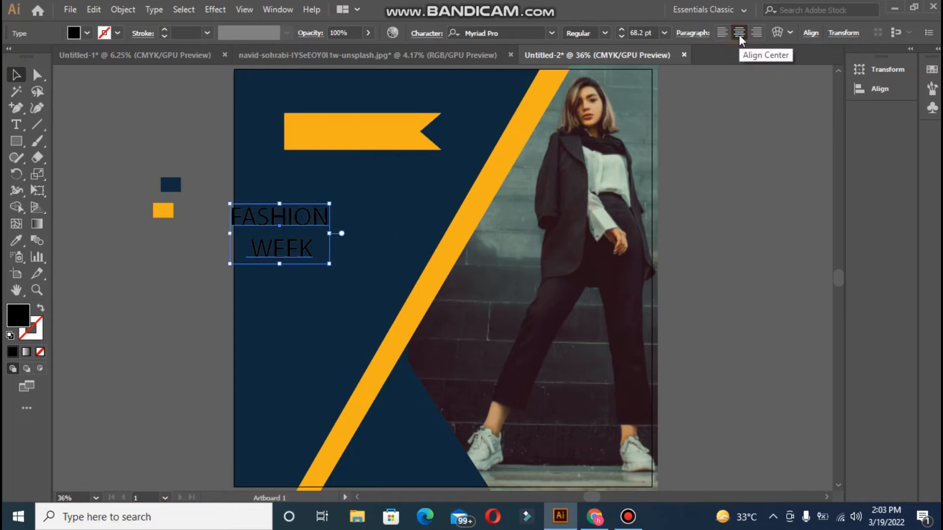
{"action": "left_click_drag", "start_coordinate": [263, 225], "coordinate": [323, 217]}
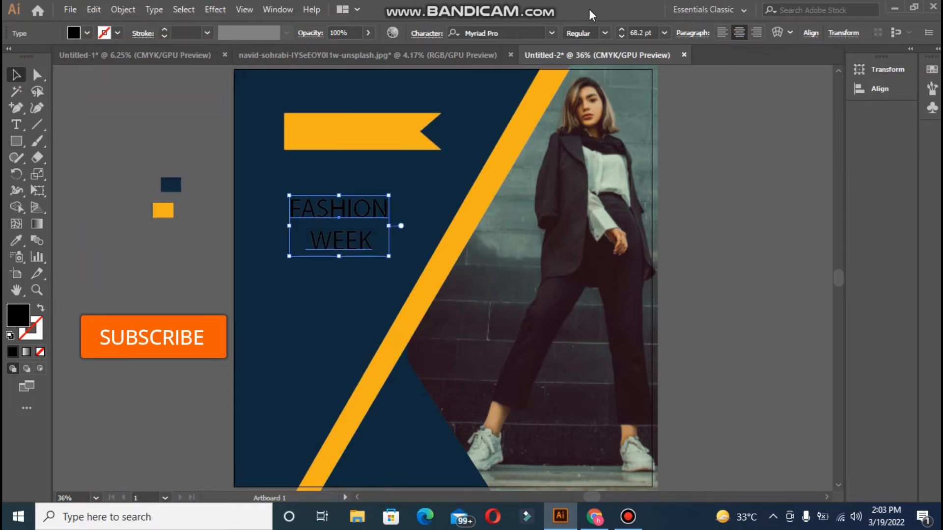
Set the "FASHION WEEK" heading to Myriad Pro Bold and fill it with a pale grey-green sampled from the photo's left shoe.
{"action": "left_click", "coordinate": [552, 33]}
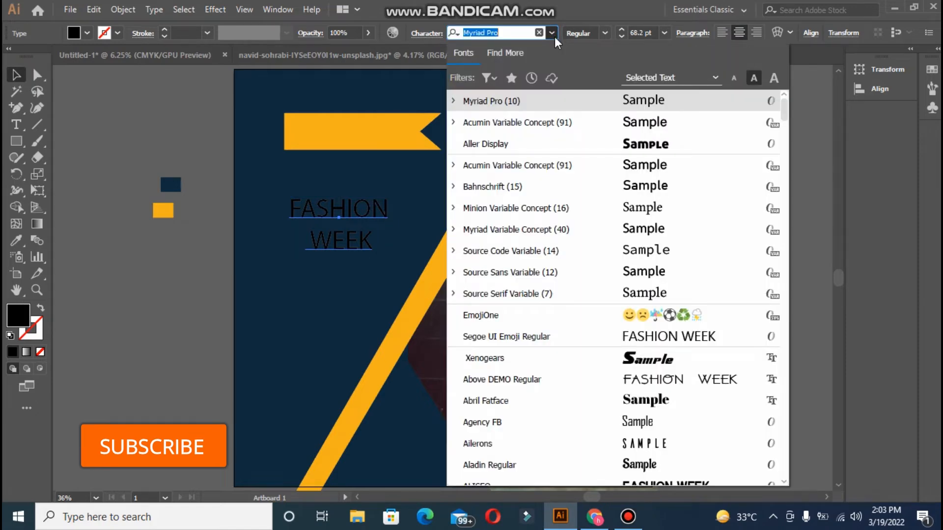
{"action": "left_click", "coordinate": [526, 125]}
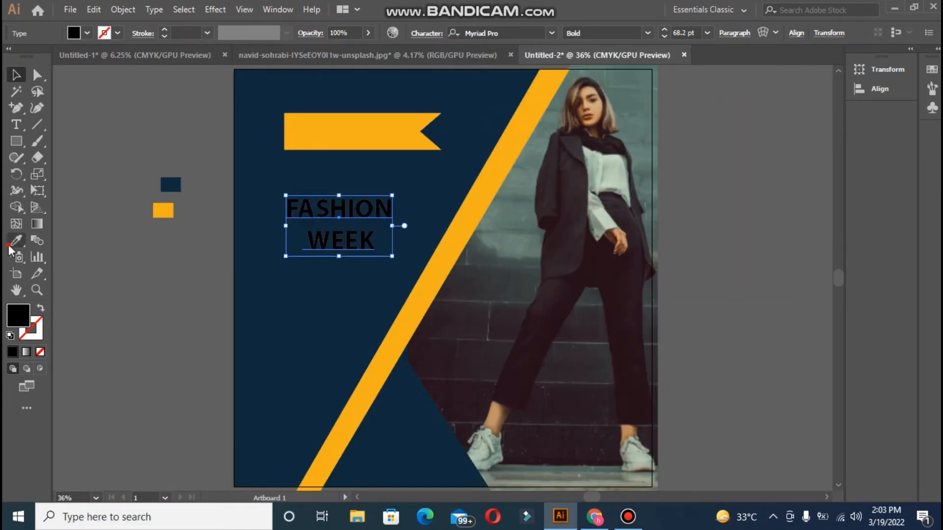
{"action": "left_click", "coordinate": [15, 242]}
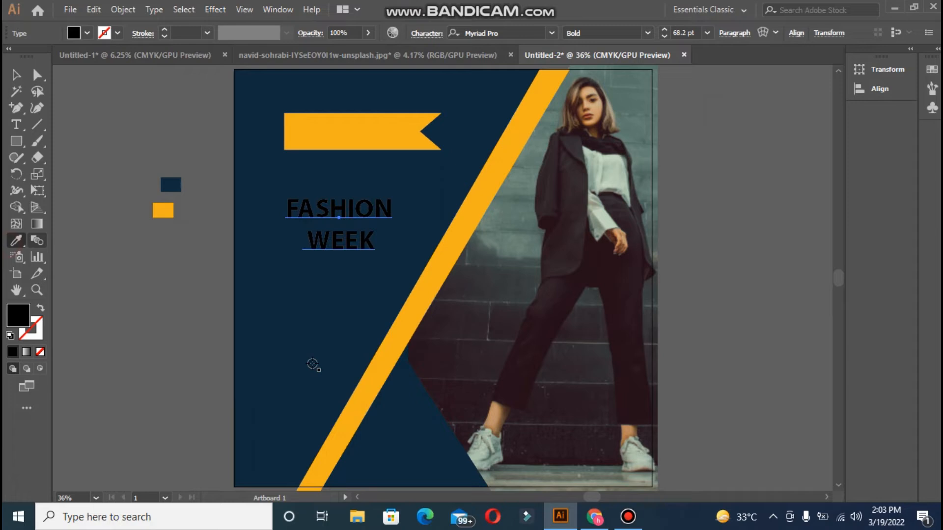
{"action": "left_click", "coordinate": [472, 446]}
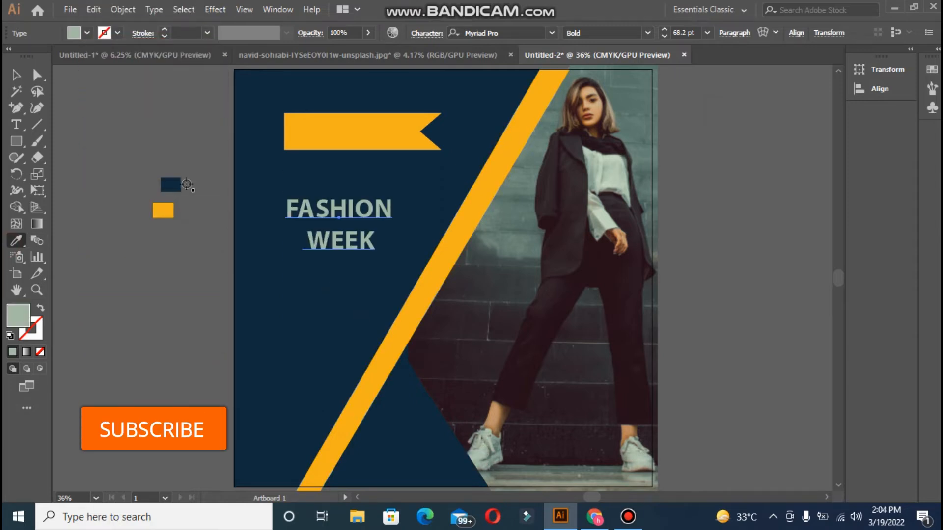
{"action": "left_click", "coordinate": [13, 78]}
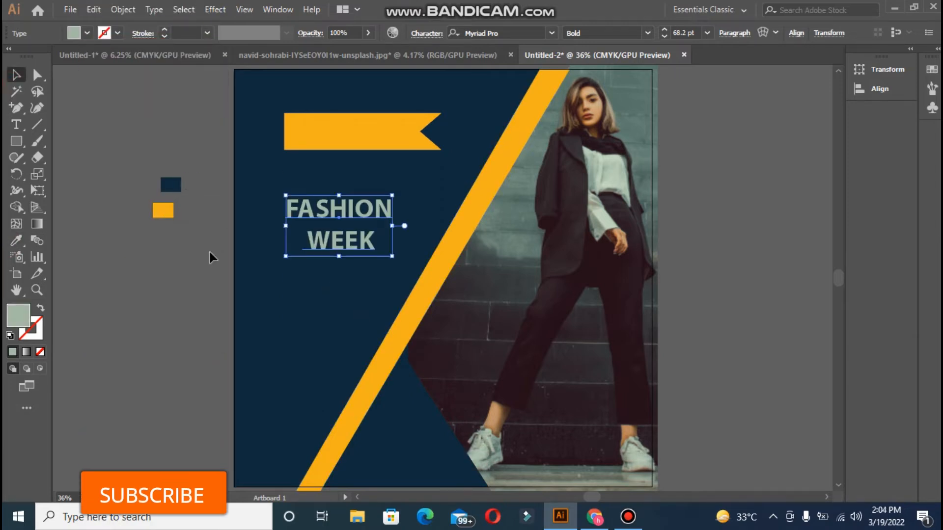
Enlarge the "FASHION WEEK" heading to about 101.3 pt and position it below the orange ribbon.
{"action": "left_click_drag", "start_coordinate": [286, 257], "coordinate": [256, 272]}
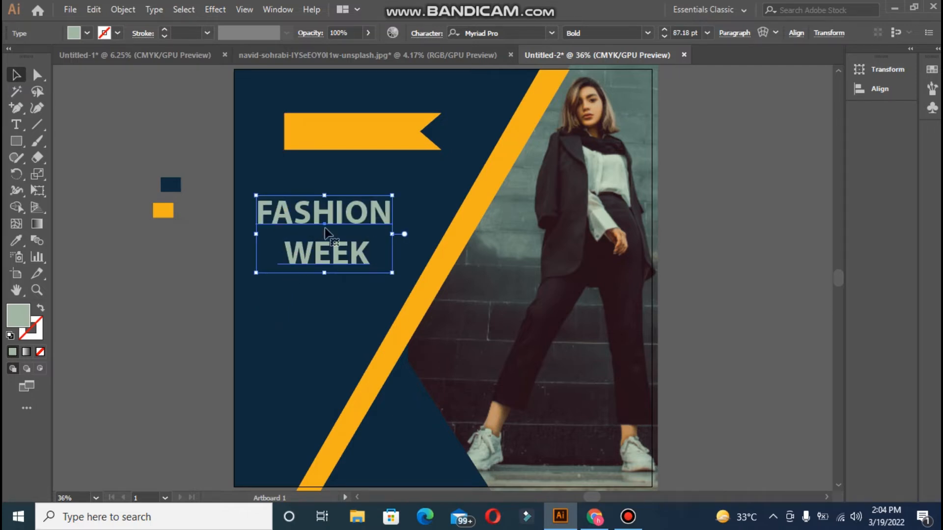
{"action": "left_click_drag", "start_coordinate": [392, 198], "coordinate": [414, 182]}
{"action": "left_click_drag", "start_coordinate": [320, 216], "coordinate": [286, 197]}
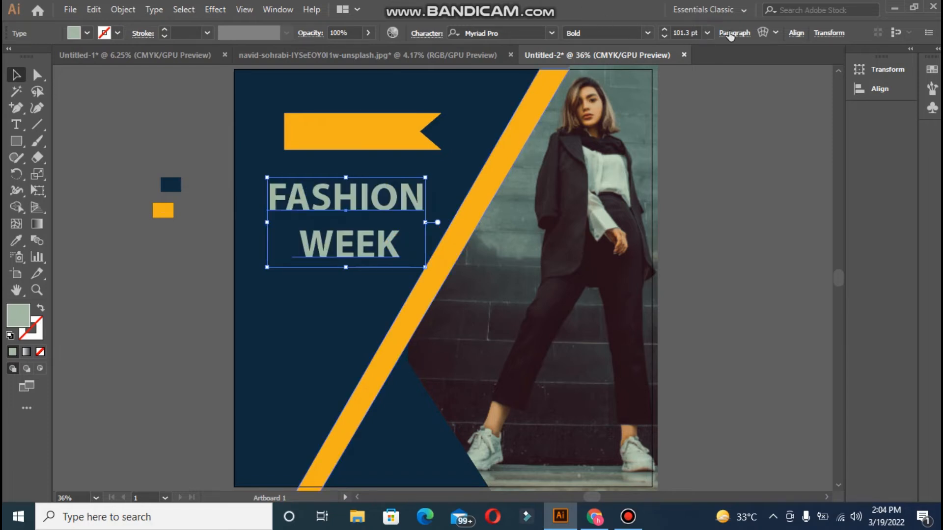
Align the "FASHION WEEK" heading to the artboard's horizontal and vertical center.
{"action": "left_click", "coordinate": [801, 35]}
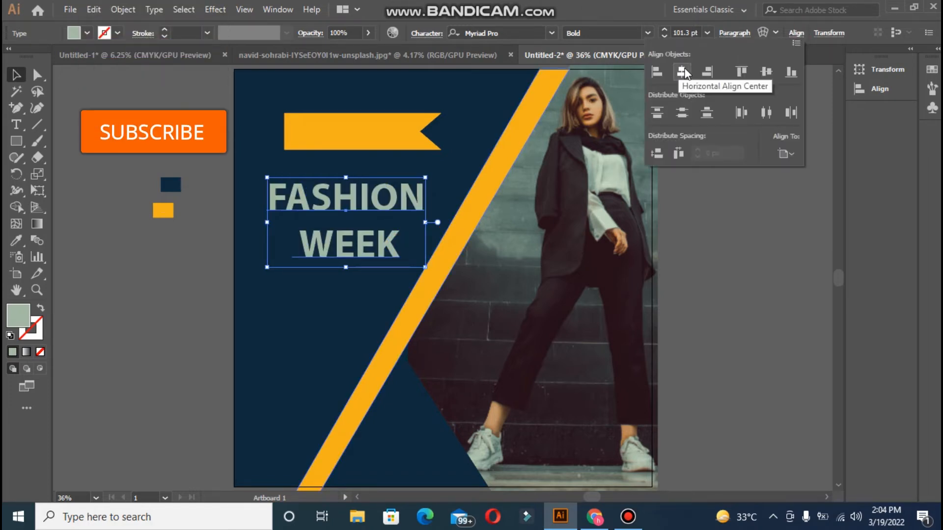
{"action": "left_click", "coordinate": [686, 74]}
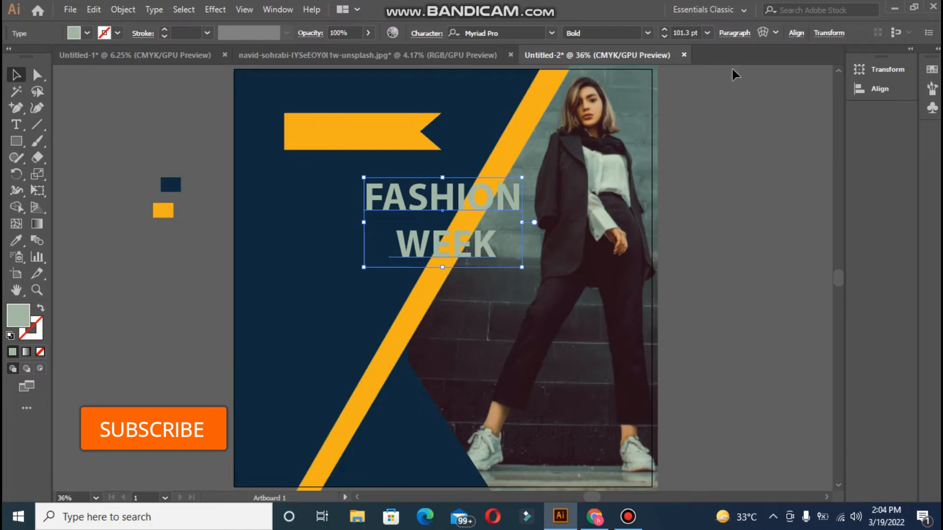
{"action": "left_click", "coordinate": [795, 34]}
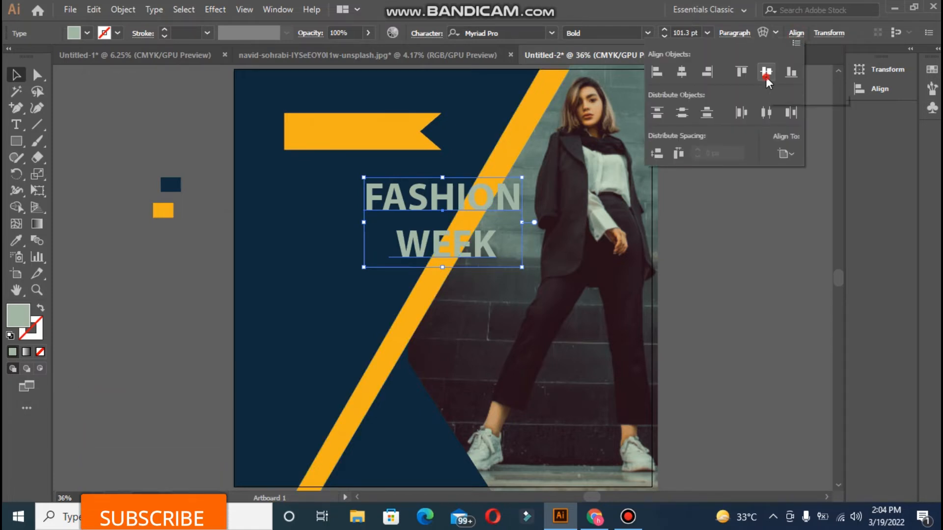
{"action": "left_click", "coordinate": [766, 72]}
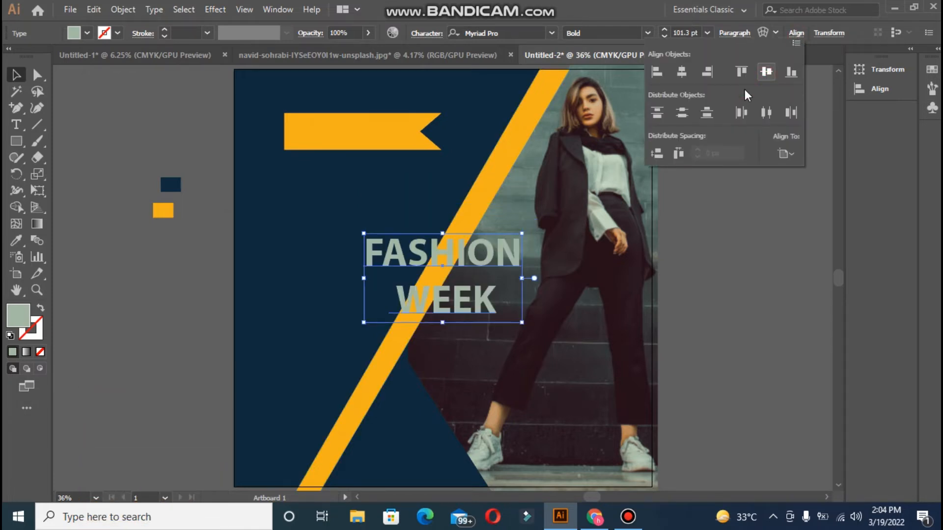
Move the heading left onto the navy area and shift the orange ribbon slightly down and left above it.
{"action": "left_click", "coordinate": [423, 257]}
{"action": "left_click_drag", "start_coordinate": [397, 255], "coordinate": [283, 260]}
{"action": "left_click_drag", "start_coordinate": [338, 121], "coordinate": [320, 137]}
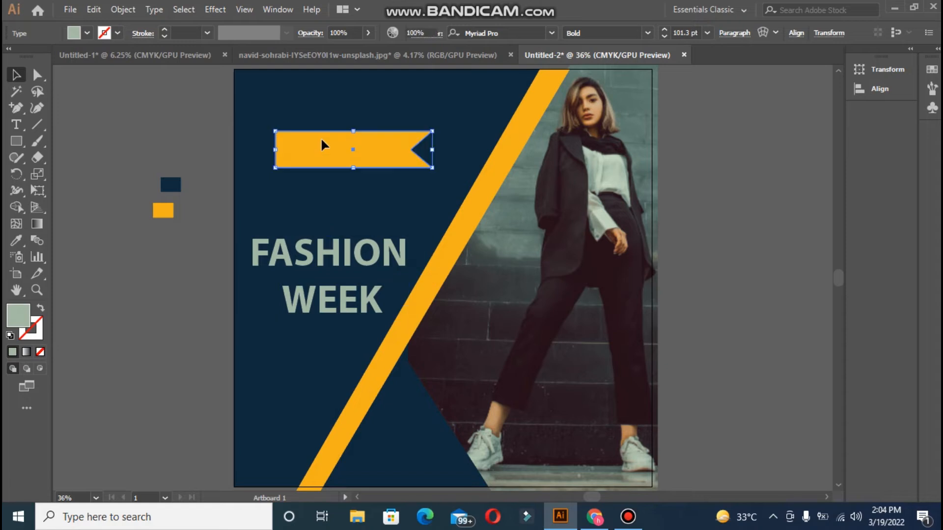
Add the two-line text "LOGO" over "HERE" in the artboard's upper-left corner.
{"action": "left_click", "coordinate": [25, 126]}
{"action": "left_click", "coordinate": [255, 77]}
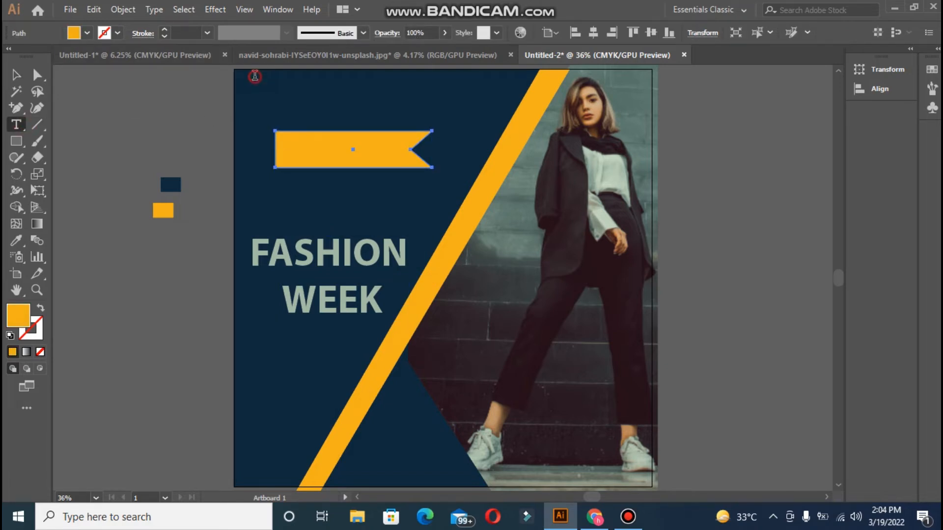
{"action": "type", "text": "LOGO"}
{"action": "key", "text": "Return"}
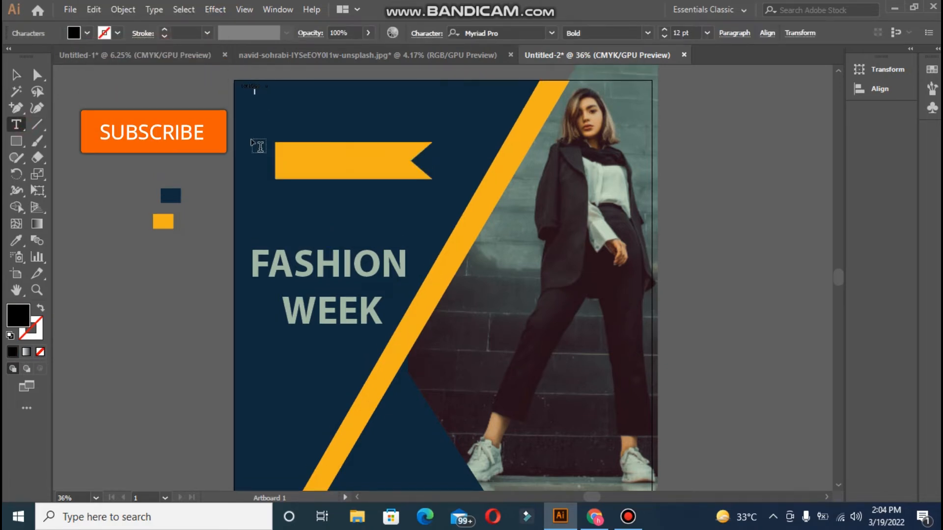
{"action": "type", "text": "HER"}
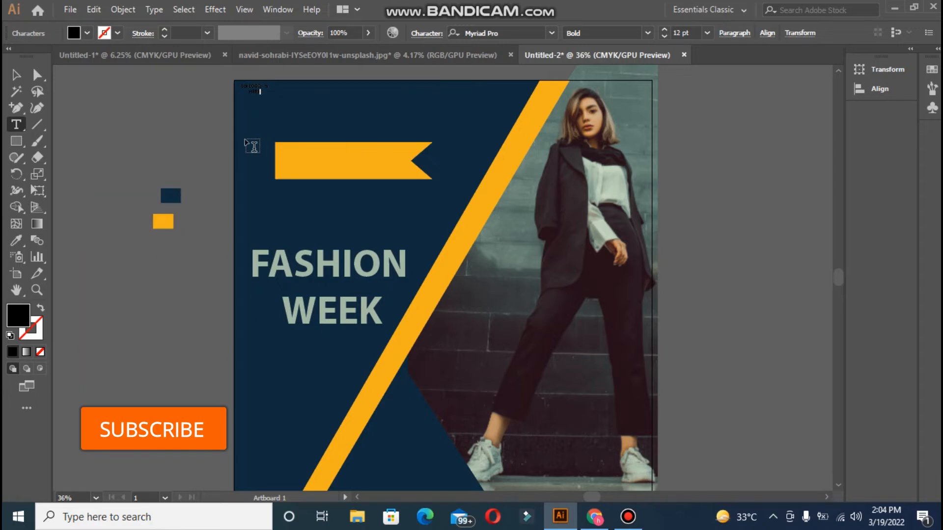
{"action": "left_click", "coordinate": [16, 76]}
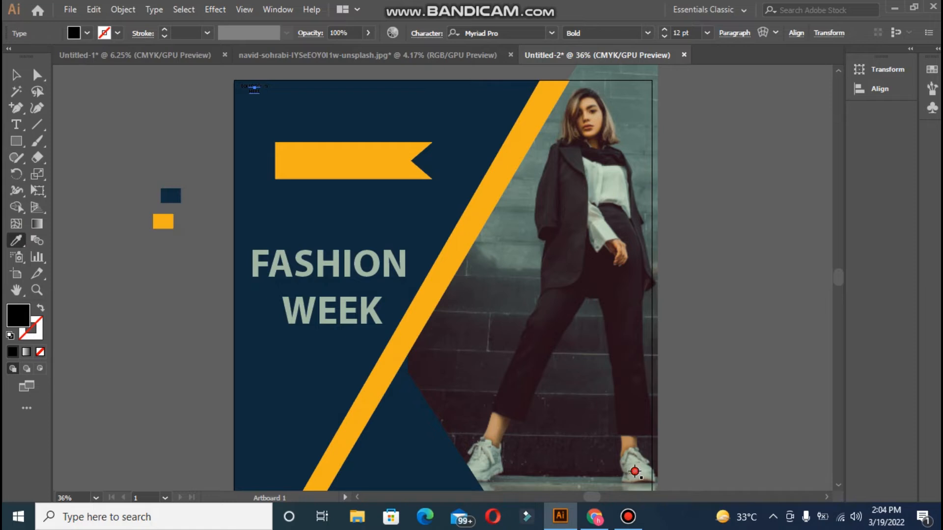
Fill the "LOGO HERE" text with a pale grey-green sampled from the photo's right shoe and enlarge it to about 29.96 pt.
{"action": "left_click", "coordinate": [289, 262]}
{"action": "left_click", "coordinate": [9, 70]}
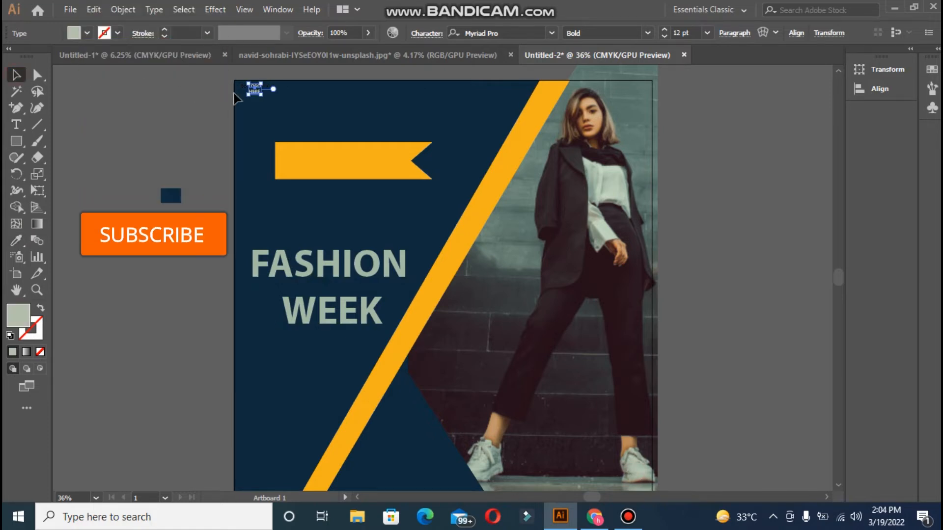
{"action": "mouse_move", "coordinate": [262, 96]}
{"action": "left_mouse_down"}
{"action": "mouse_move", "coordinate": [306, 106]}
{"action": "mouse_move", "coordinate": [286, 112]}
{"action": "mouse_move", "coordinate": [258, 99]}
{"action": "left_mouse_up"}
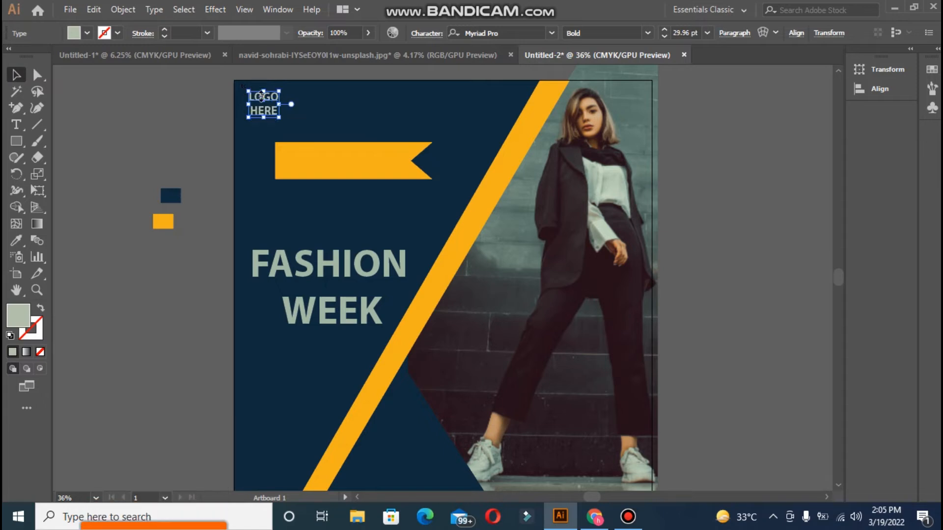
{"action": "left_click", "coordinate": [167, 107]}
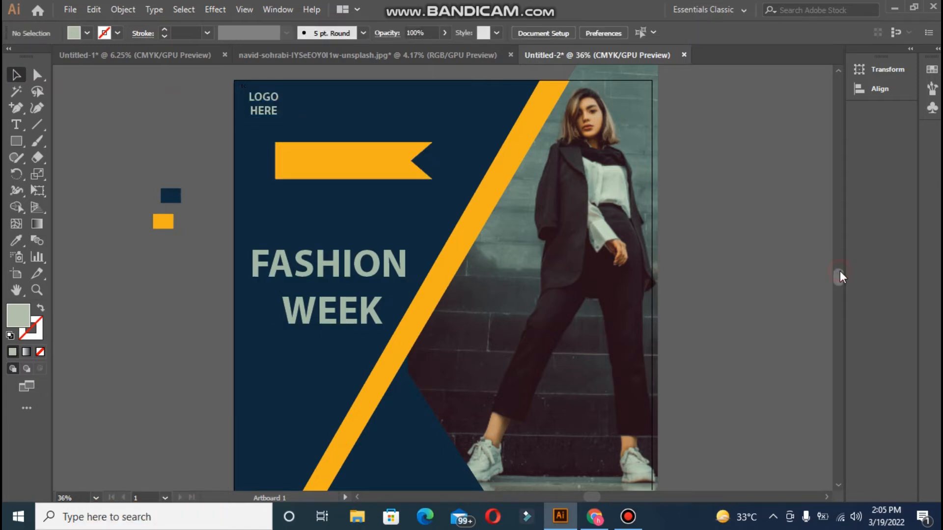
Add the two-line text "50 %" over "OFF" on the navy area between the diagonal band's lower end and the photo.
{"action": "left_click_drag", "start_coordinate": [839, 270], "coordinate": [841, 273]}
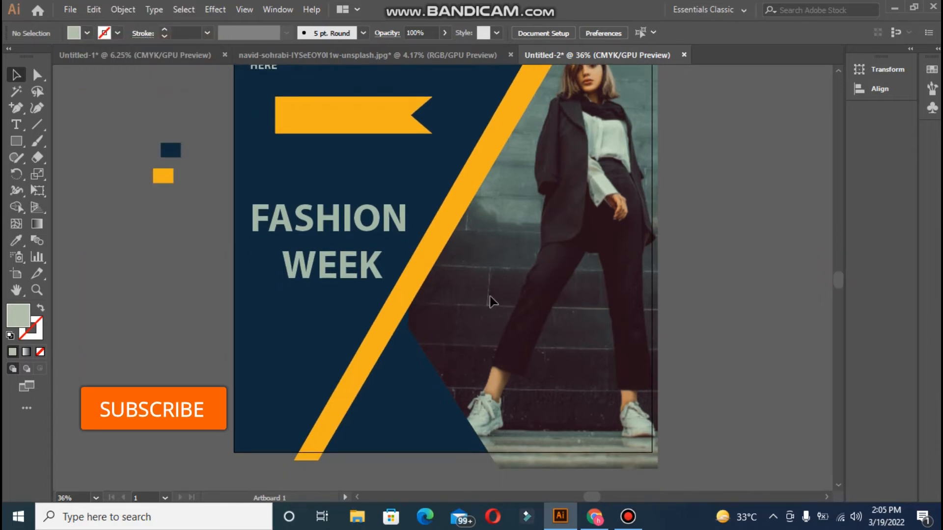
{"action": "left_click", "coordinate": [16, 124]}
{"action": "left_click", "coordinate": [380, 391]}
{"action": "key", "text": "BackSpace"}
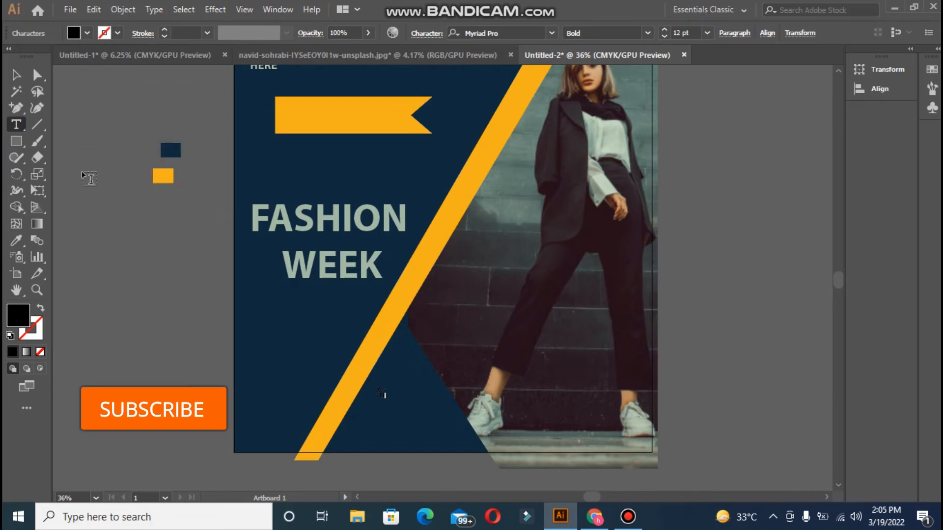
{"action": "left_click", "coordinate": [18, 78]}
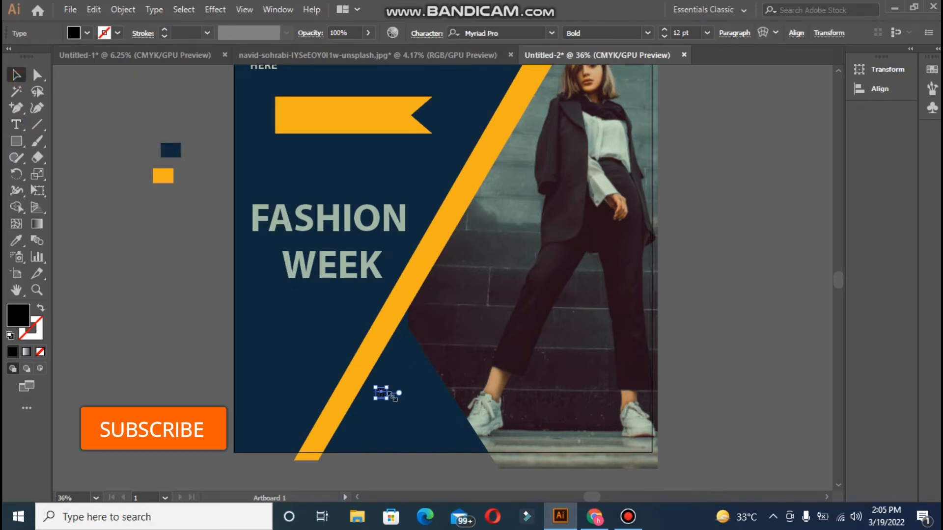
Enlarge the "50 % OFF" text to about 65.21 pt, fill it with the ribbon's orange and nudge it up and left.
{"action": "left_click_drag", "start_coordinate": [393, 397], "coordinate": [450, 446]}
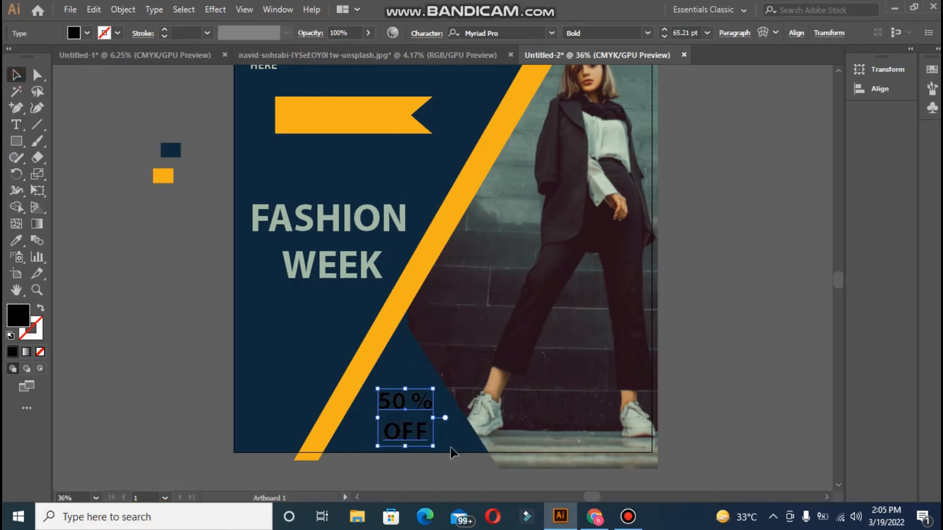
{"action": "left_click_drag", "start_coordinate": [385, 403], "coordinate": [385, 397]}
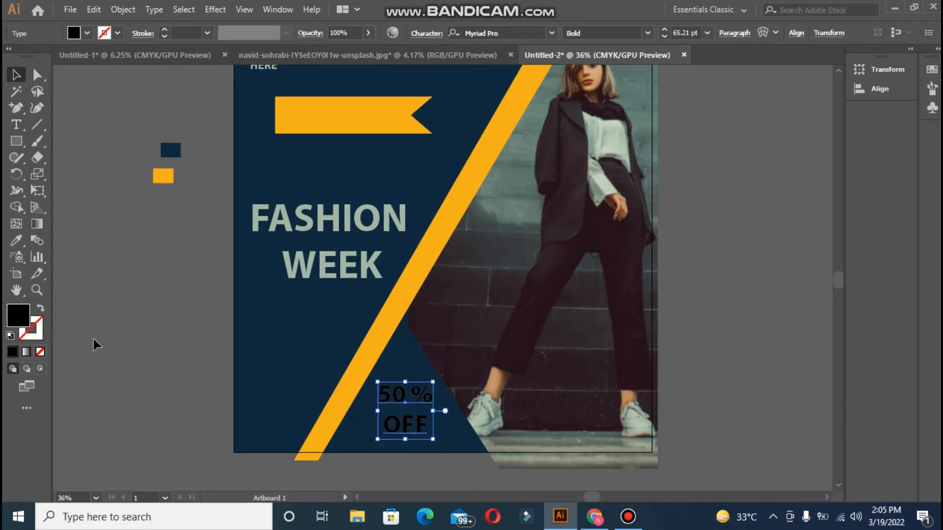
{"action": "left_click", "coordinate": [15, 239]}
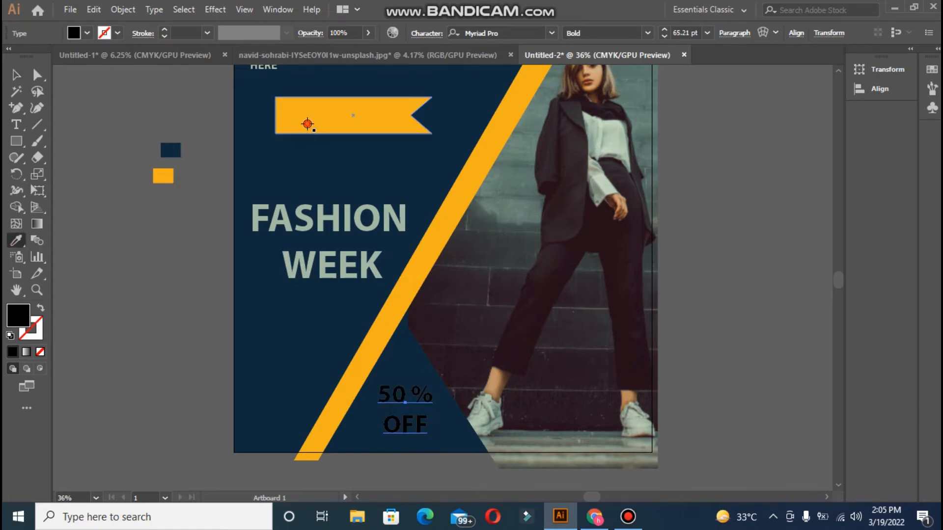
{"action": "left_click", "coordinate": [307, 123]}
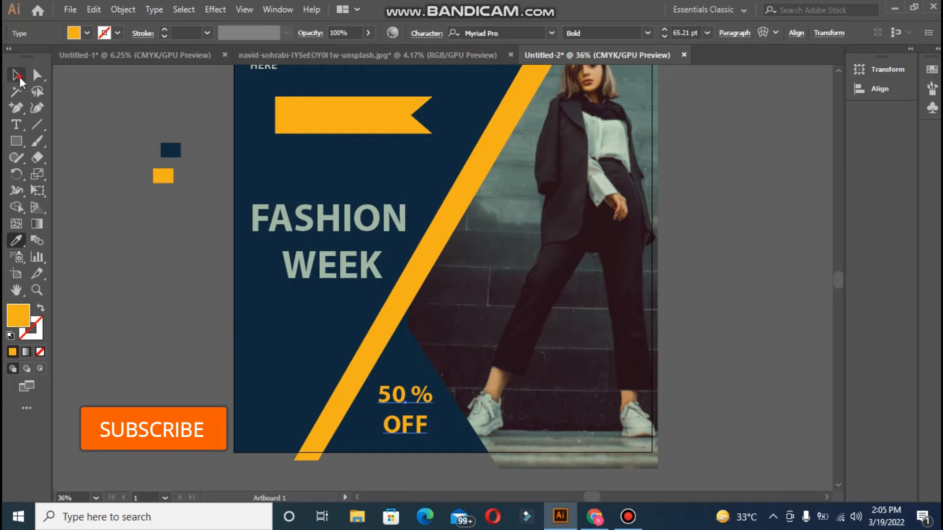
{"action": "left_click", "coordinate": [17, 76]}
{"action": "left_click_drag", "start_coordinate": [395, 406], "coordinate": [392, 402]}
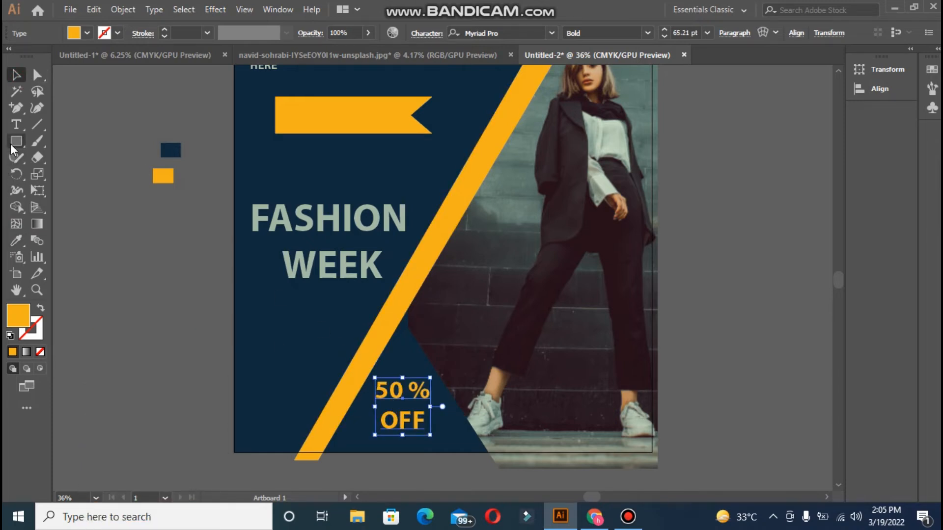
{"action": "left_click", "coordinate": [17, 124]}
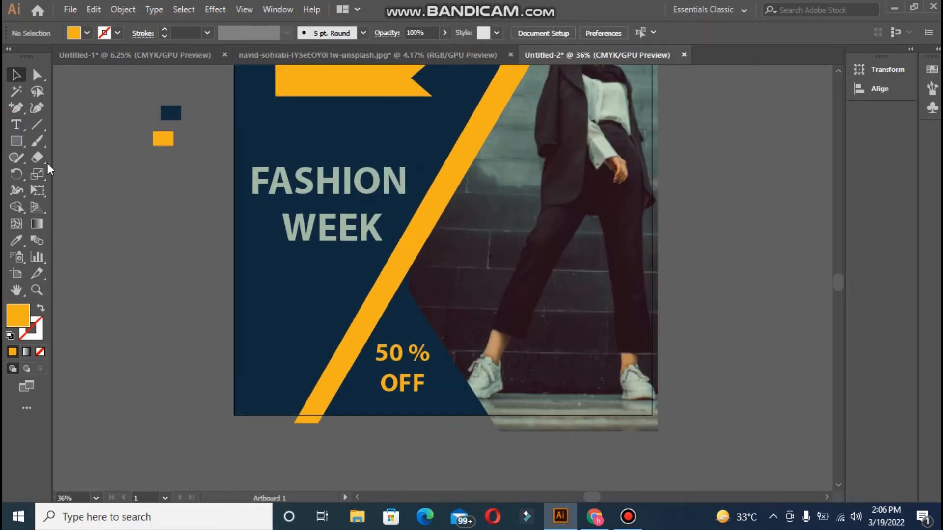
{"action": "left_click", "coordinate": [16, 107]}
{"action": "left_click", "coordinate": [49, 108]}
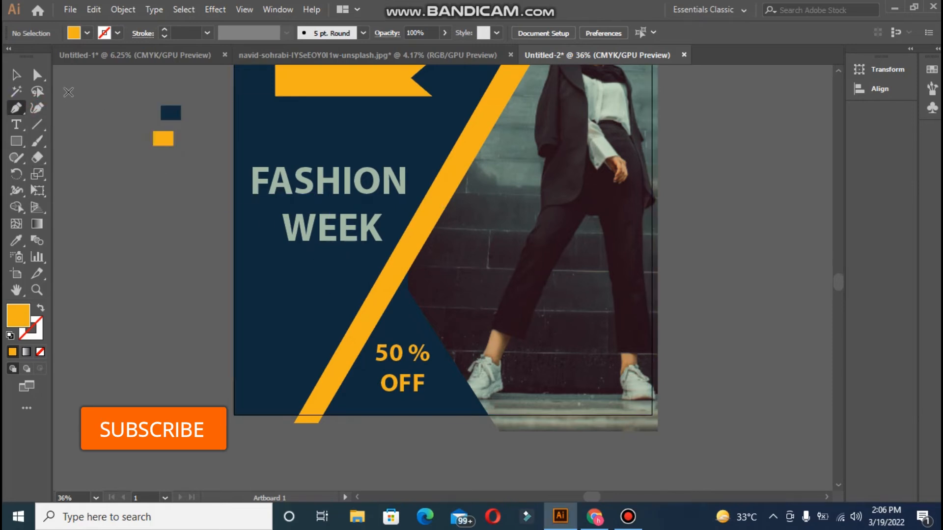
Lock the navy background shape.
{"action": "left_click", "coordinate": [13, 80]}
{"action": "left_click", "coordinate": [286, 258]}
{"action": "key", "text": "ctrl+2"}
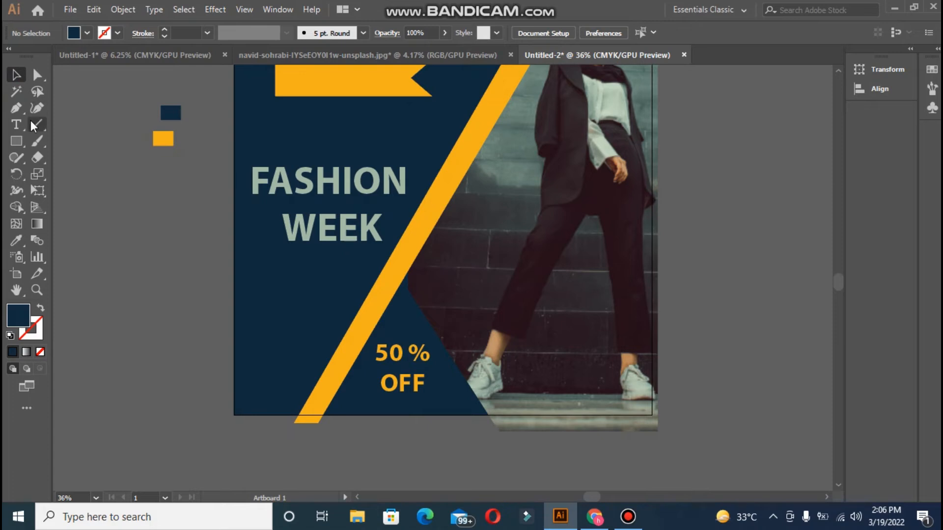
Draw a closed five-sided banner with the Pen tool over the photo's bottom, about 503 px wide and 162 px tall, following its slanted edge.
{"action": "left_click", "coordinate": [16, 107]}
{"action": "left_click", "coordinate": [435, 332]}
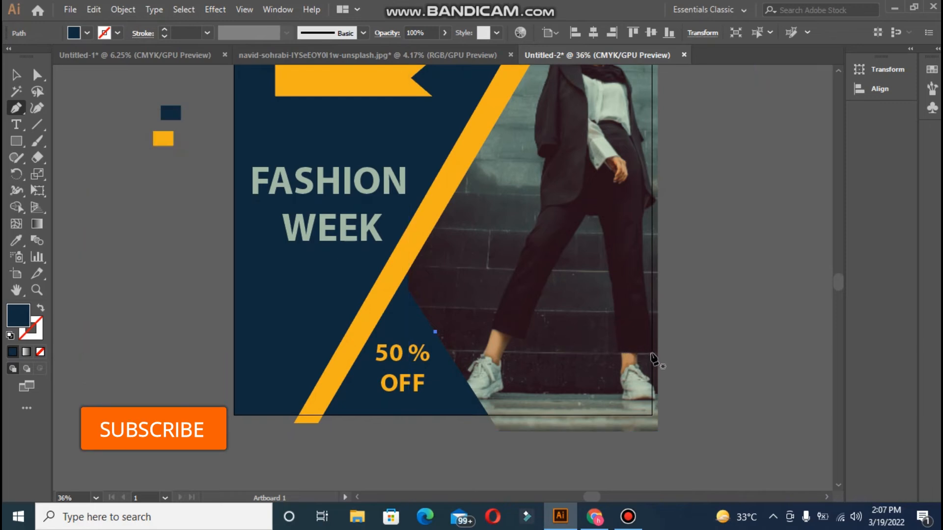
{"action": "left_click", "coordinate": [467, 352]}
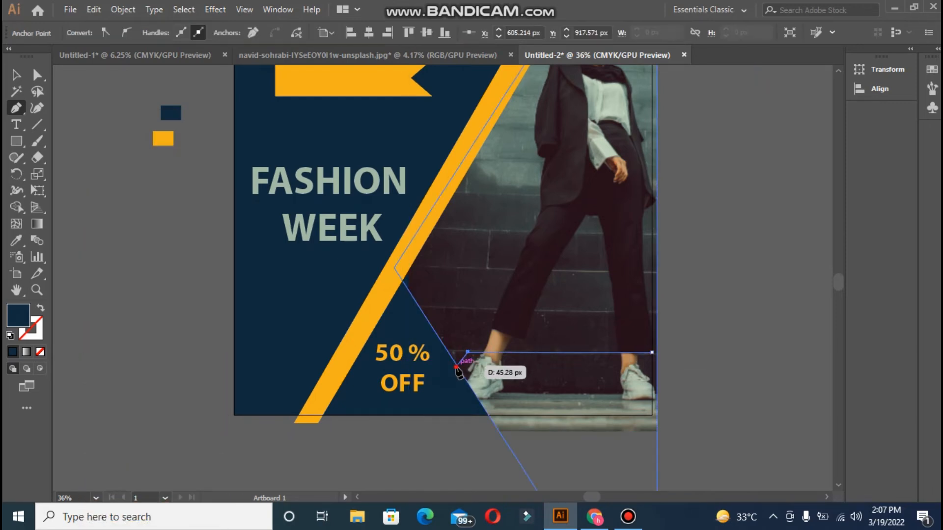
{"action": "left_click", "coordinate": [456, 366]}
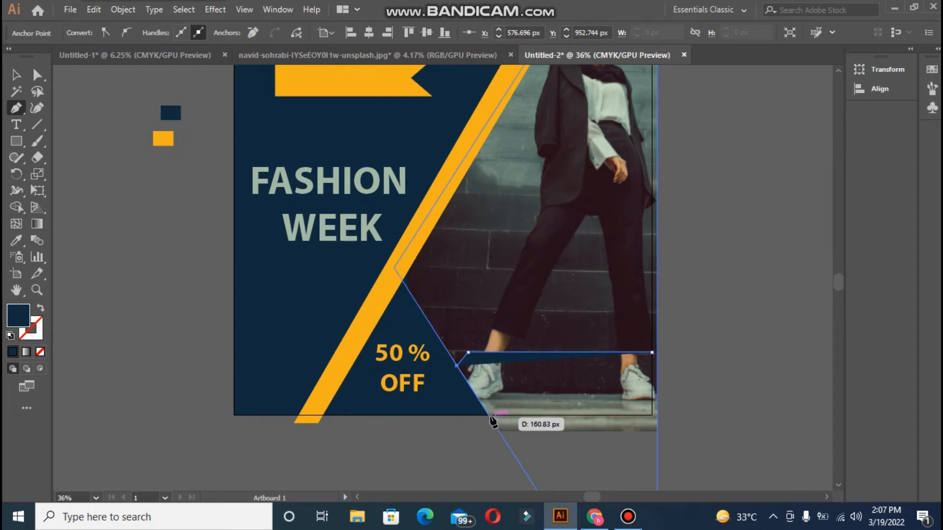
{"action": "left_click", "coordinate": [489, 416]}
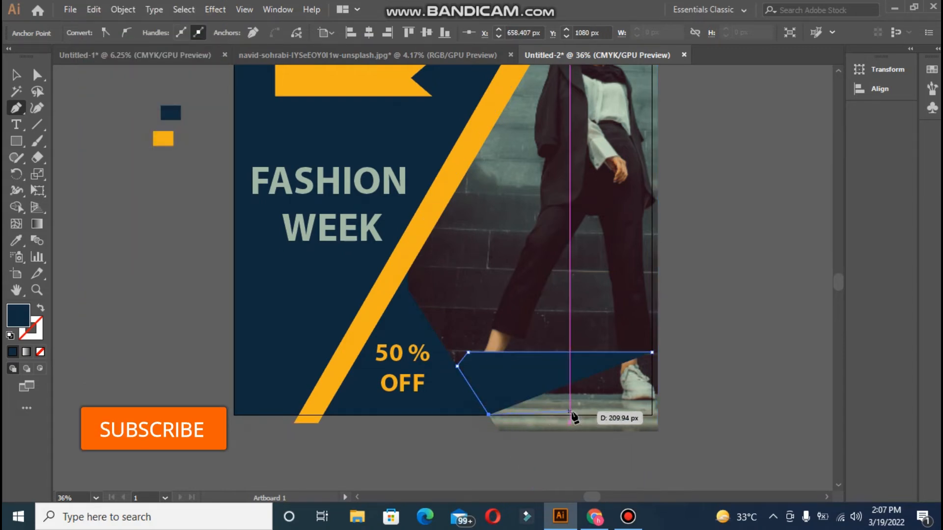
{"action": "left_click", "coordinate": [652, 415]}
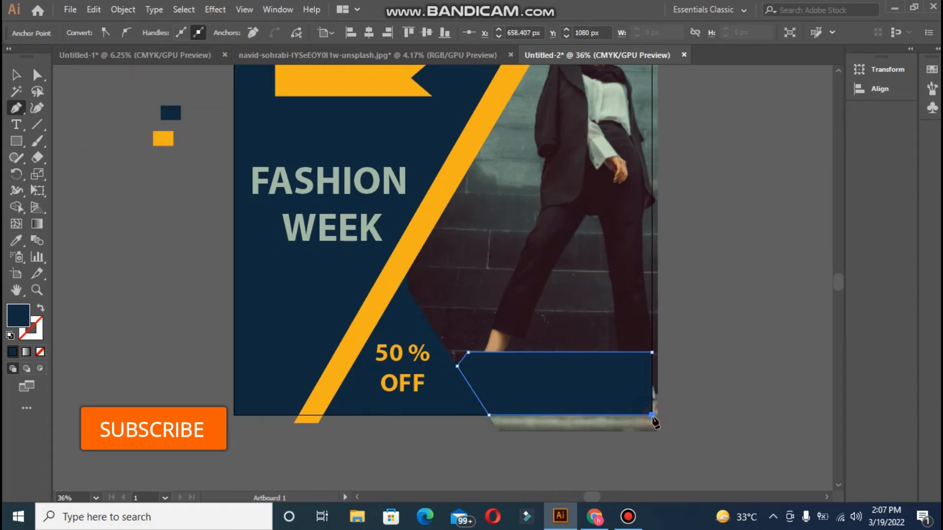
{"action": "left_click", "coordinate": [651, 352]}
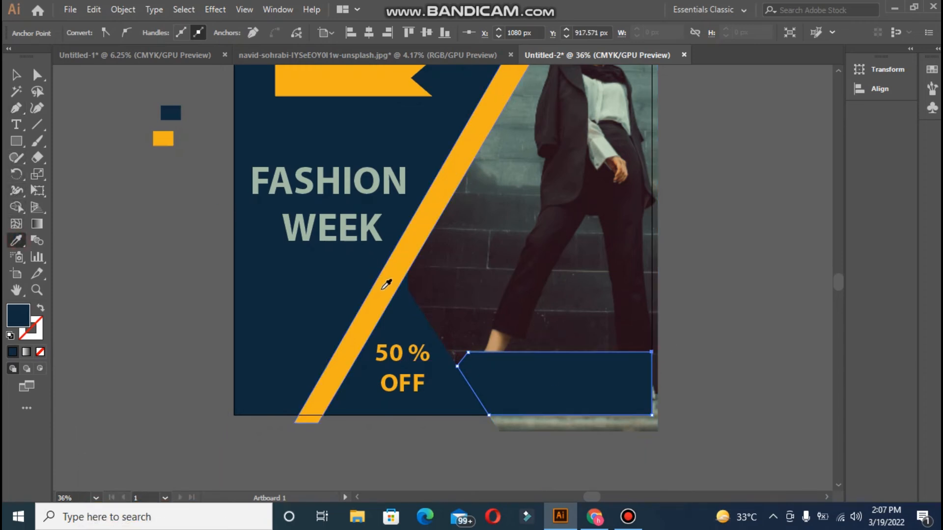
Fill the bottom banner with the orange sampled from the diagonal band and lower its opacity to 66%.
{"action": "left_click", "coordinate": [382, 289]}
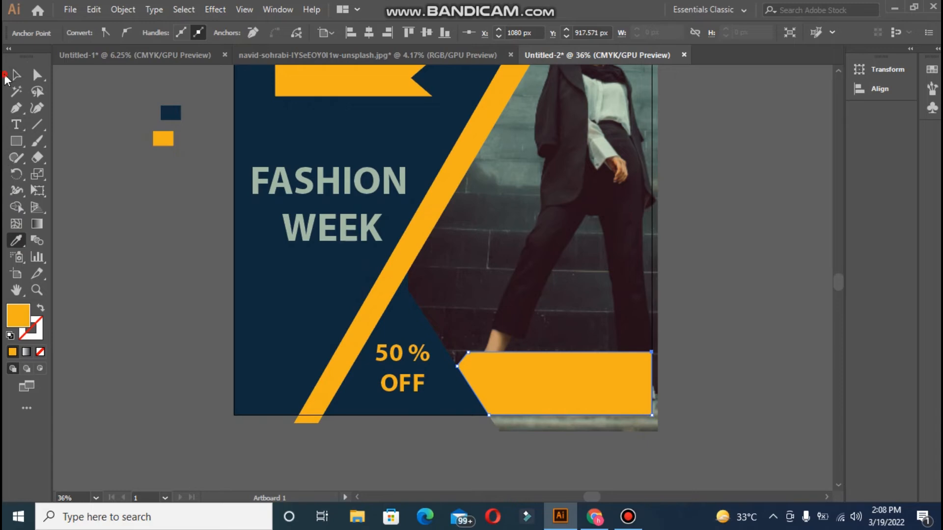
{"action": "left_click", "coordinate": [16, 76]}
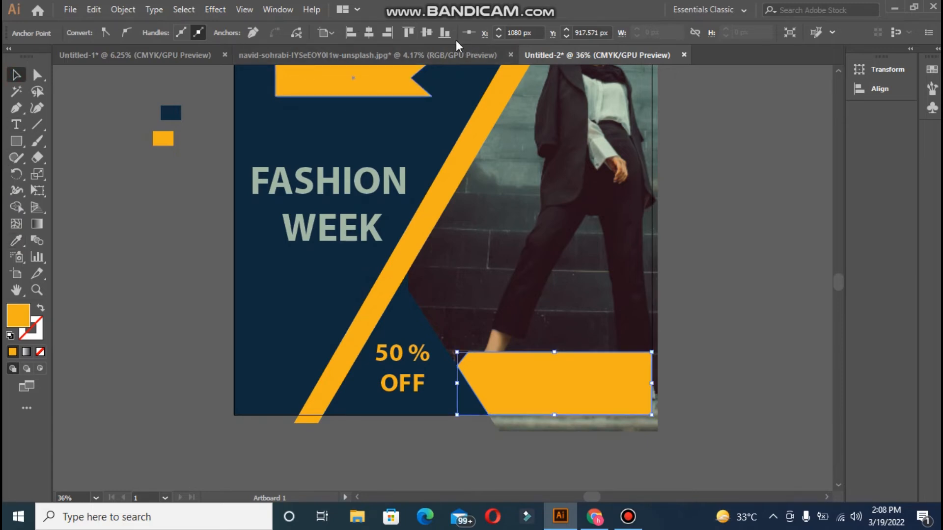
{"action": "left_click", "coordinate": [528, 366]}
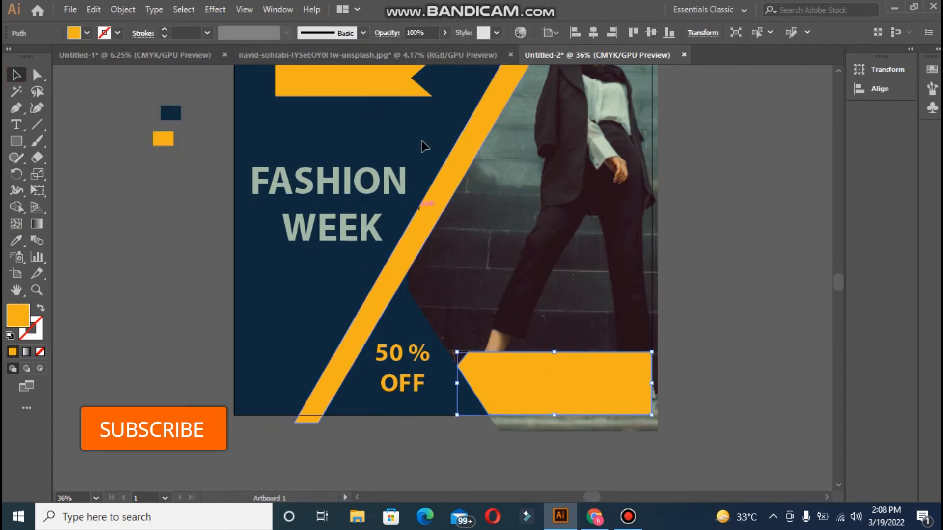
{"action": "left_click_drag", "start_coordinate": [442, 50], "coordinate": [425, 49]}
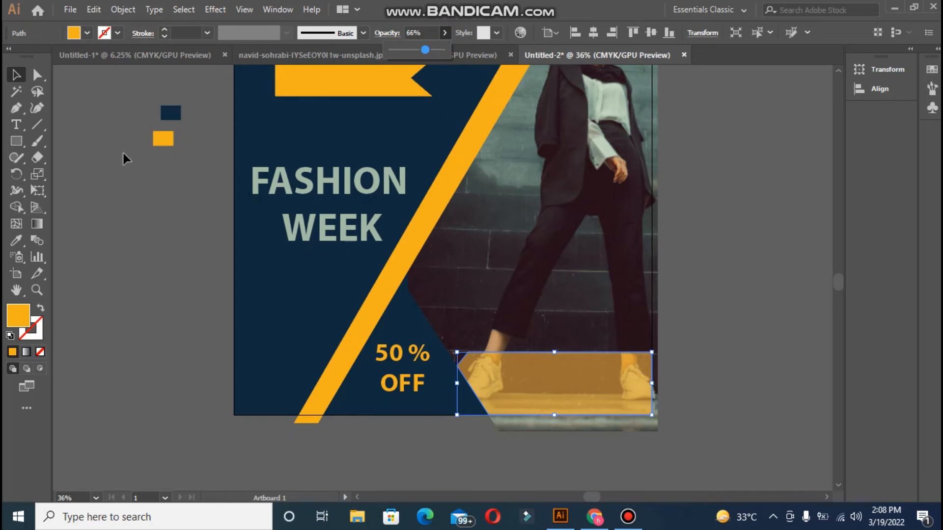
Add the point text "SALE" beside the artboard and enlarge it to about 128.53 pt.
{"action": "left_click", "coordinate": [98, 156]}
{"action": "key", "text": "ctrl+minus"}
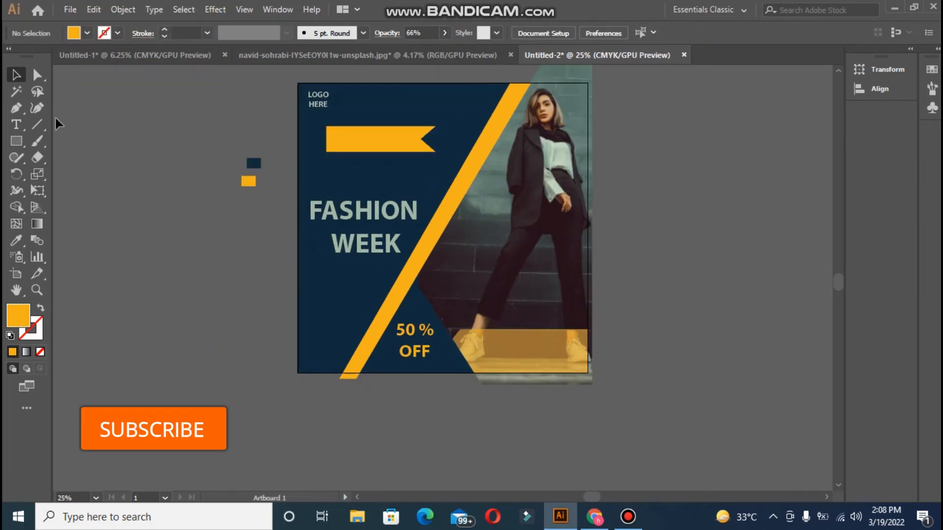
{"action": "left_click", "coordinate": [14, 126]}
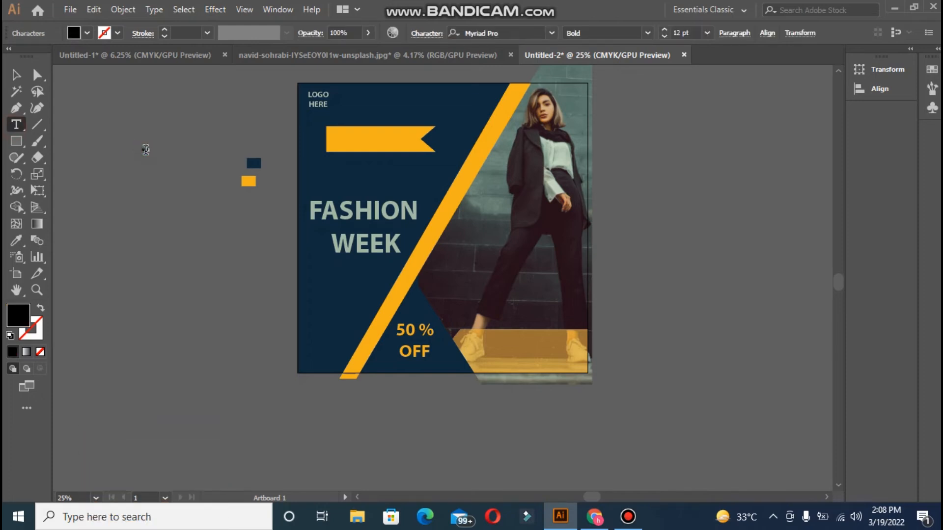
{"action": "left_click", "coordinate": [144, 153]}
{"action": "key", "text": "Escape"}
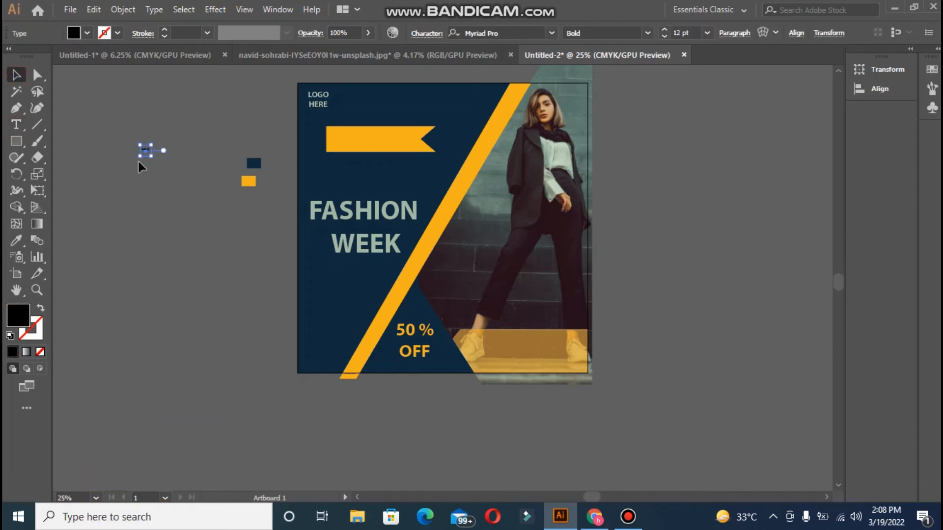
{"action": "left_click_drag", "start_coordinate": [151, 157], "coordinate": [260, 264]}
Fill the "SALE" text with navy sampled from the navy colour swatch and place it over the orange ribbon.
{"action": "left_click", "coordinate": [17, 240]}
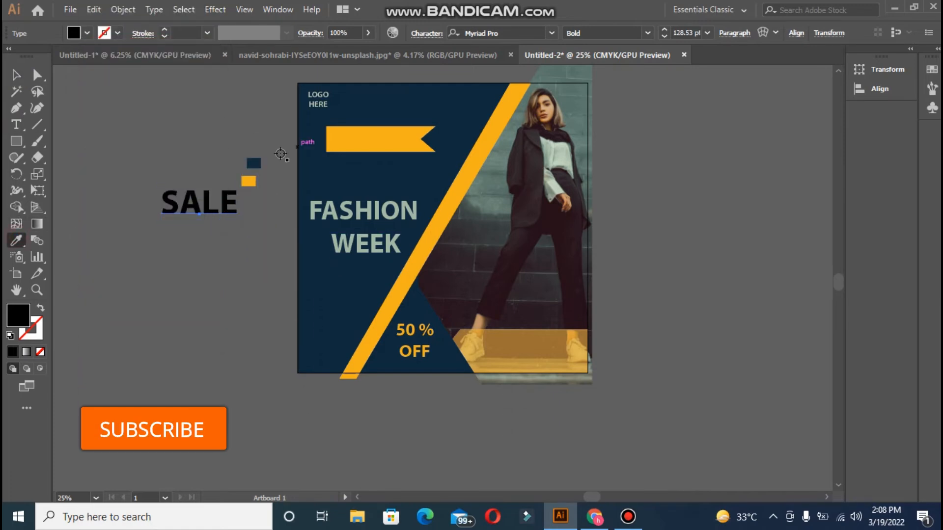
{"action": "left_click", "coordinate": [256, 164]}
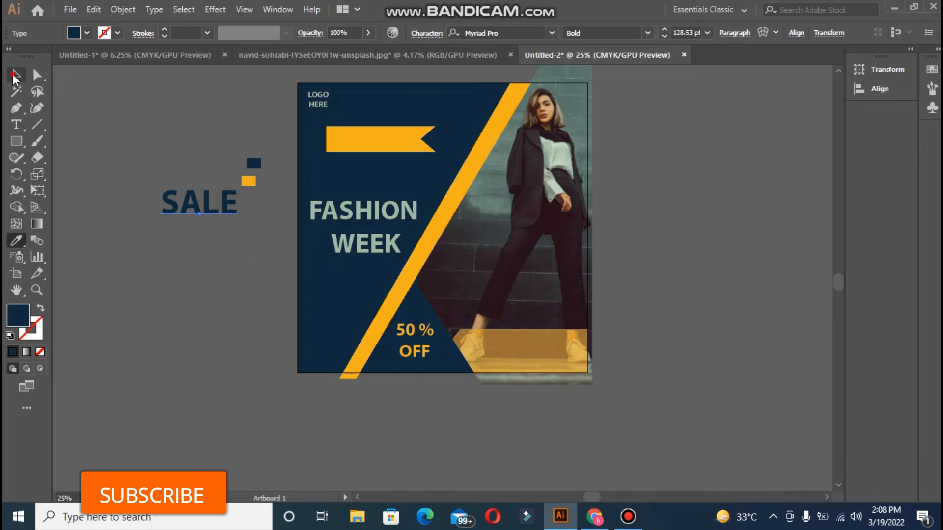
{"action": "left_click", "coordinate": [16, 75]}
{"action": "left_click_drag", "start_coordinate": [205, 209], "coordinate": [380, 145]}
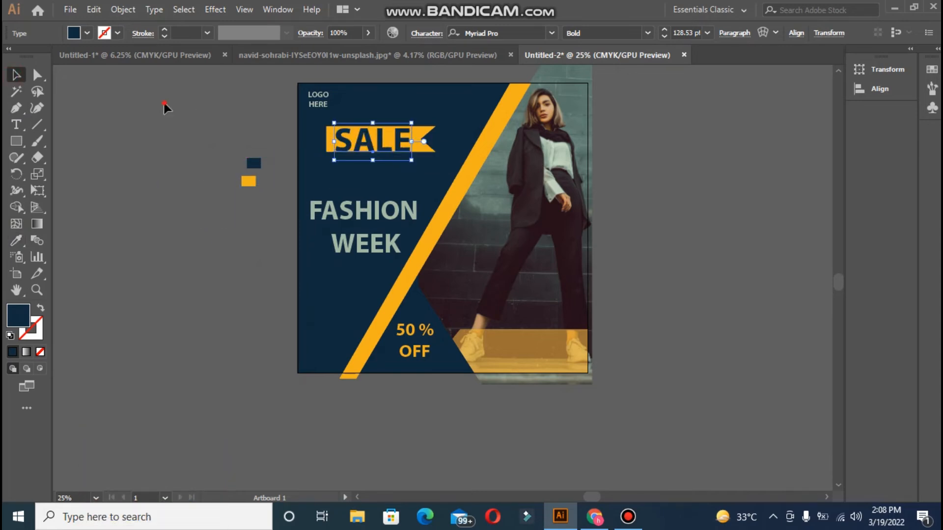
{"action": "left_click", "coordinate": [164, 105]}
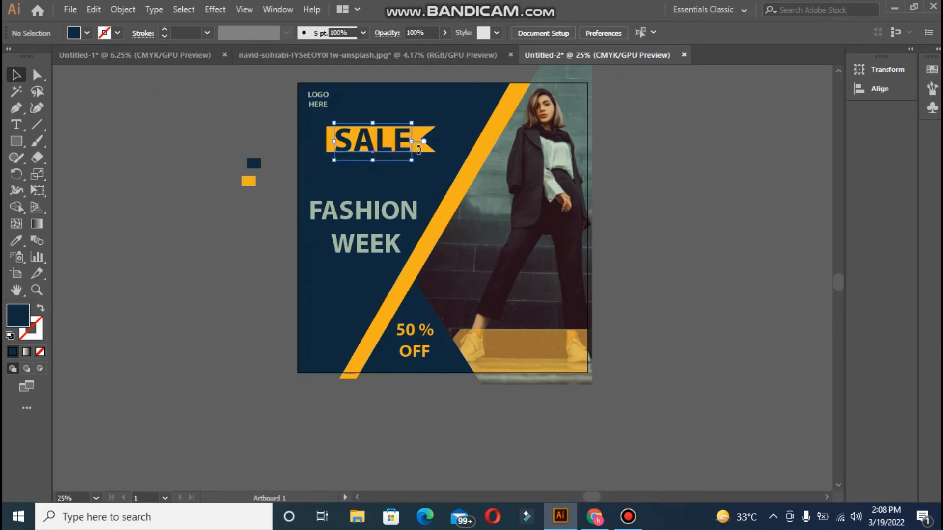
Stretch the orange ribbon slightly downward so that it is taller behind the "SALE" text.
{"action": "left_click", "coordinate": [384, 151]}
{"action": "left_click", "coordinate": [382, 152]}
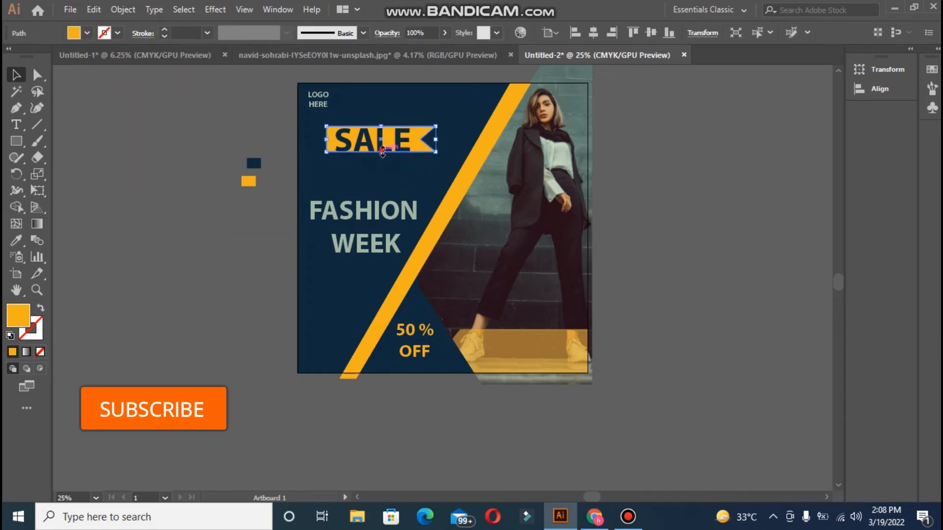
{"action": "left_click_drag", "start_coordinate": [382, 152], "coordinate": [407, 151]}
Resize the "SALE" text to about 121.06 pt and reposition it within the taller ribbon.
{"action": "left_click", "coordinate": [403, 153]}
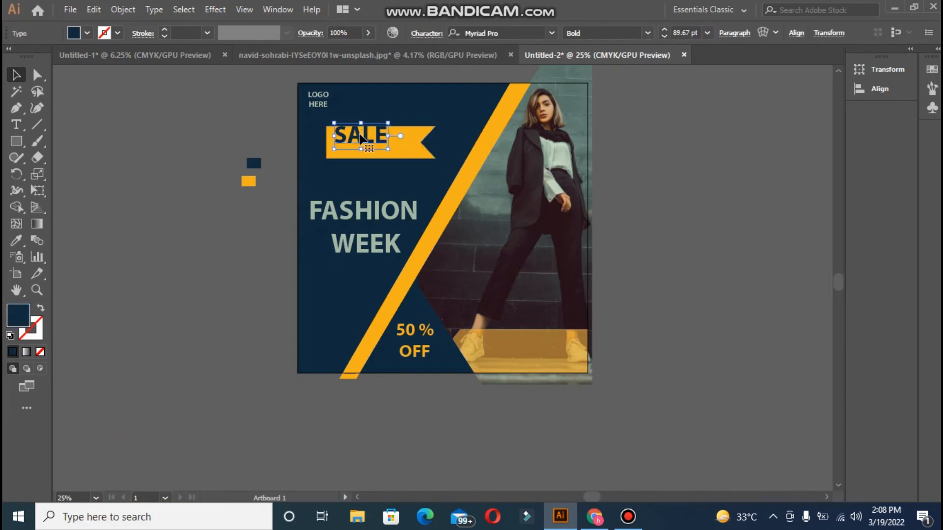
{"action": "left_click_drag", "start_coordinate": [357, 134], "coordinate": [371, 142]}
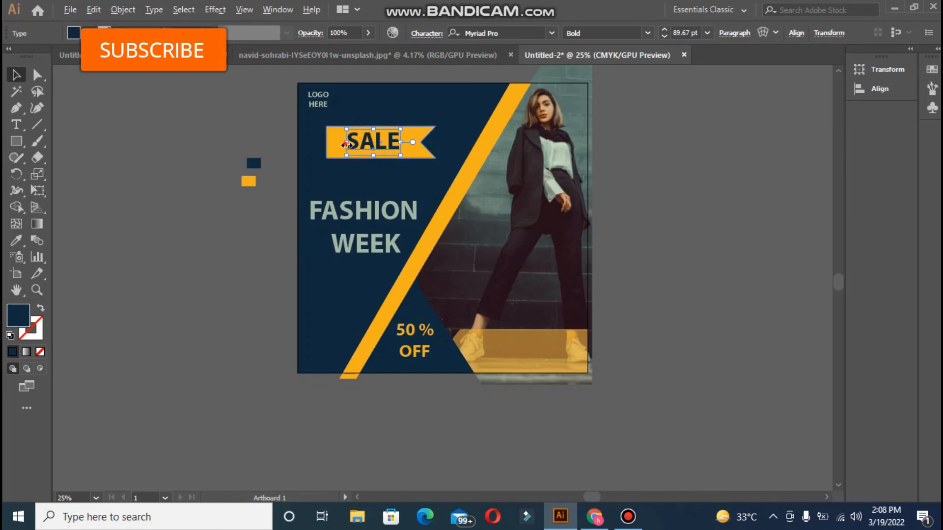
{"action": "left_click_drag", "start_coordinate": [346, 145], "coordinate": [339, 145]}
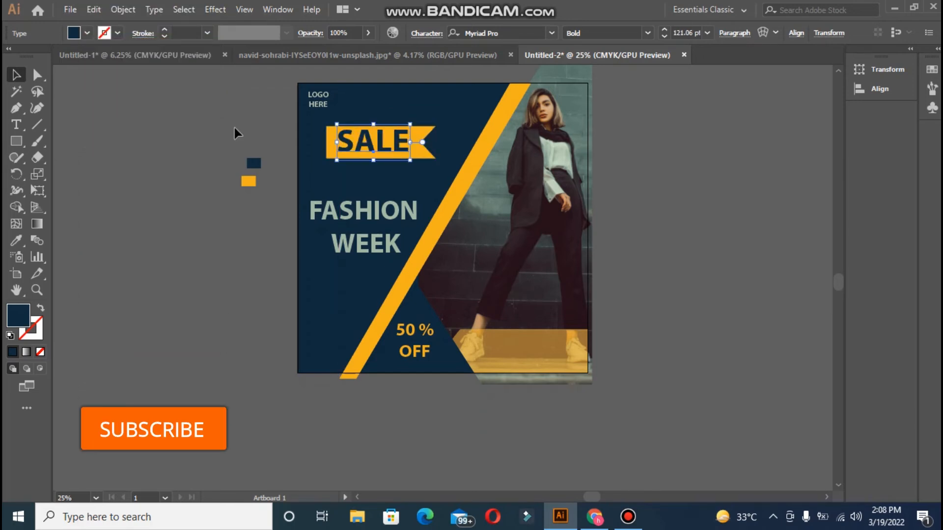
{"action": "left_click", "coordinate": [373, 143]}
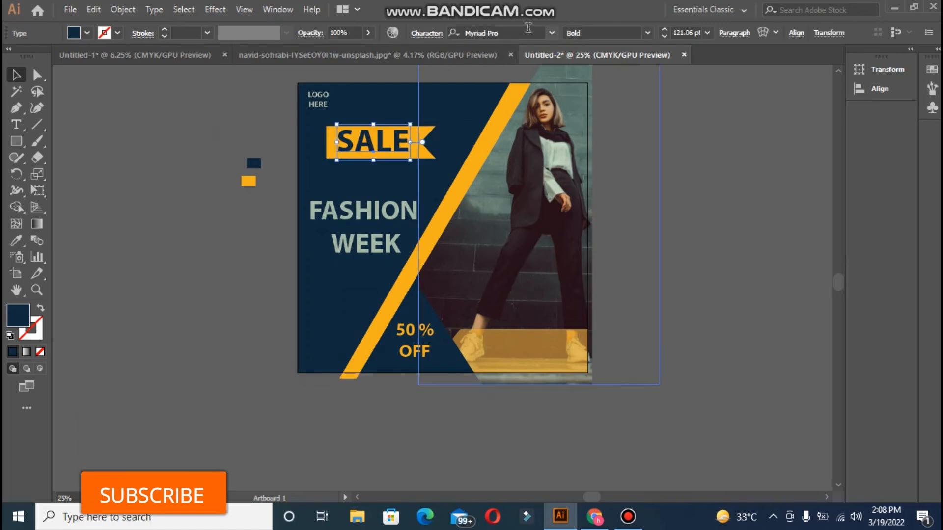
{"action": "left_click", "coordinate": [434, 33]}
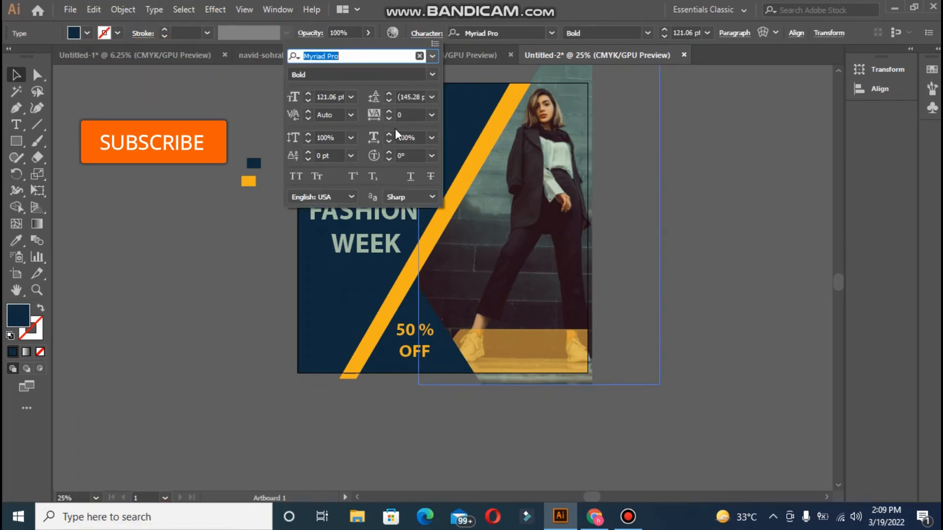
{"action": "left_click", "coordinate": [309, 143]}
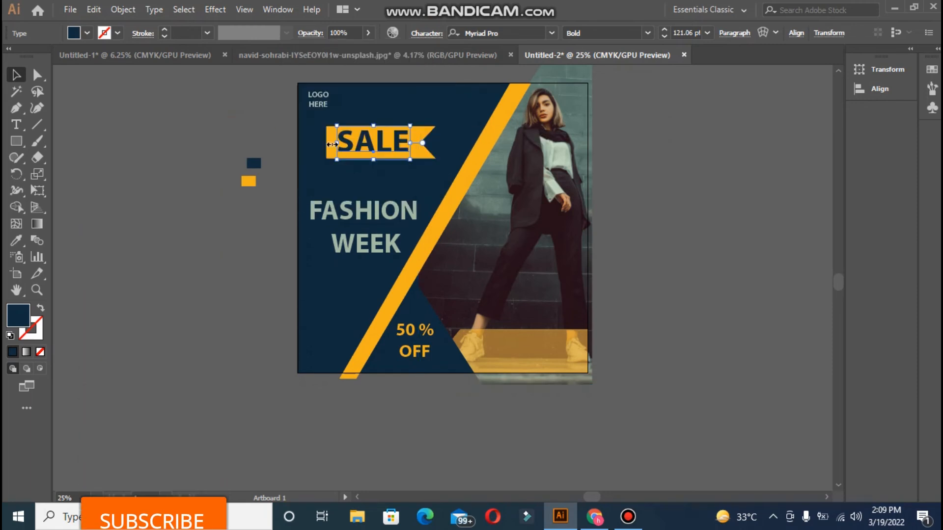
{"action": "left_click", "coordinate": [329, 144]}
{"action": "left_click", "coordinate": [185, 99]}
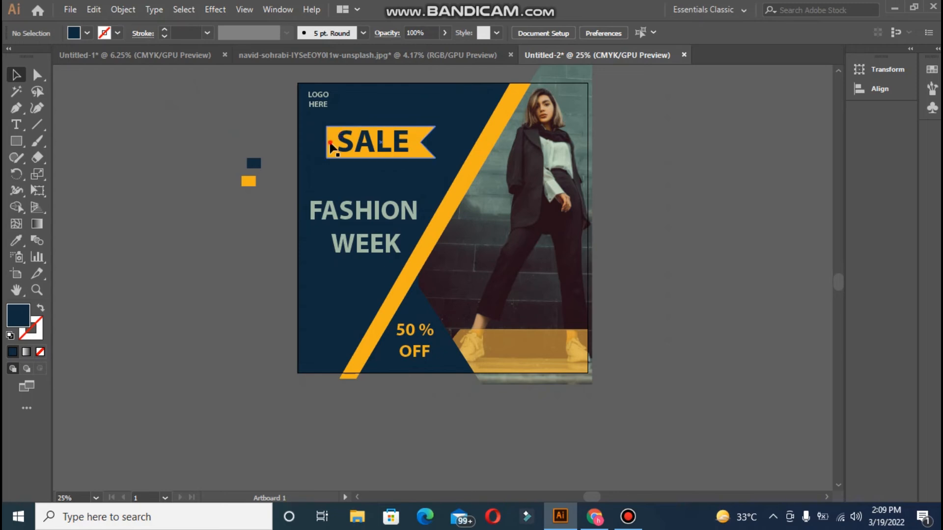
Select the ribbon together with the "SALE" text and align their centres.
{"action": "left_click", "coordinate": [329, 144]}
{"action": "left_click", "coordinate": [347, 145], "text": "shift"}
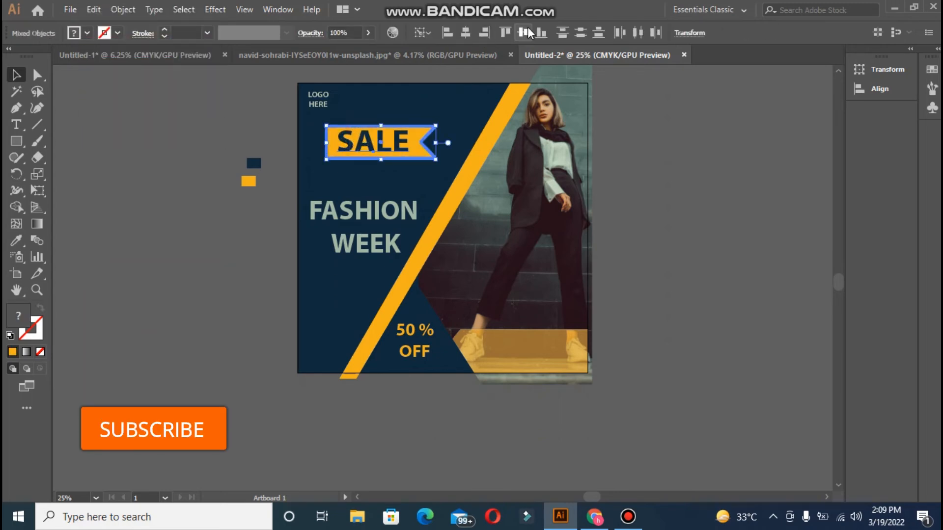
{"action": "left_click", "coordinate": [466, 32]}
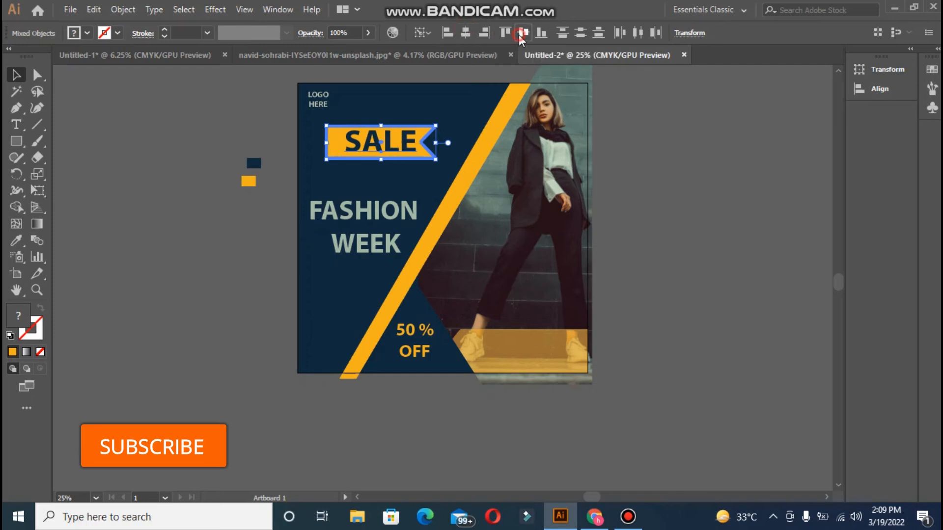
{"action": "left_click", "coordinate": [208, 107]}
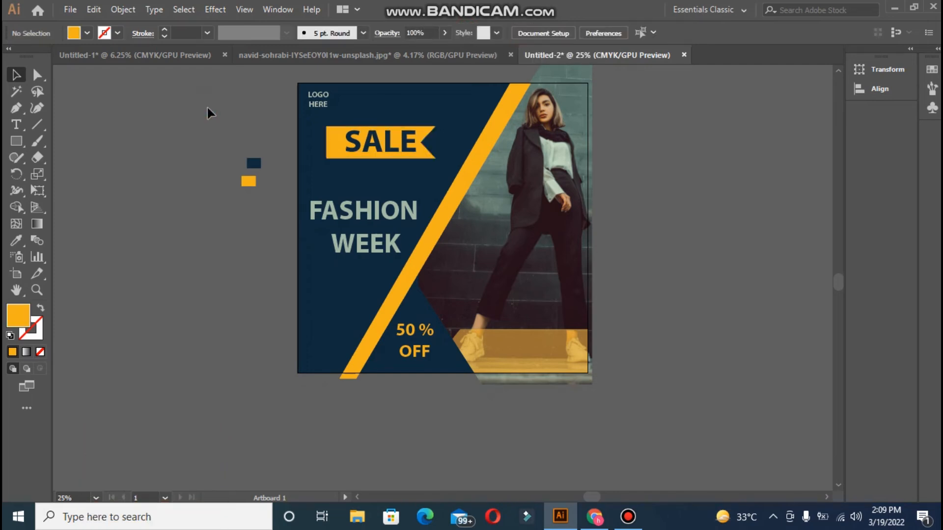
Nudge the "SALE" text slightly left on the ribbon and set its font size to 110 pt.
{"action": "left_click", "coordinate": [354, 154]}
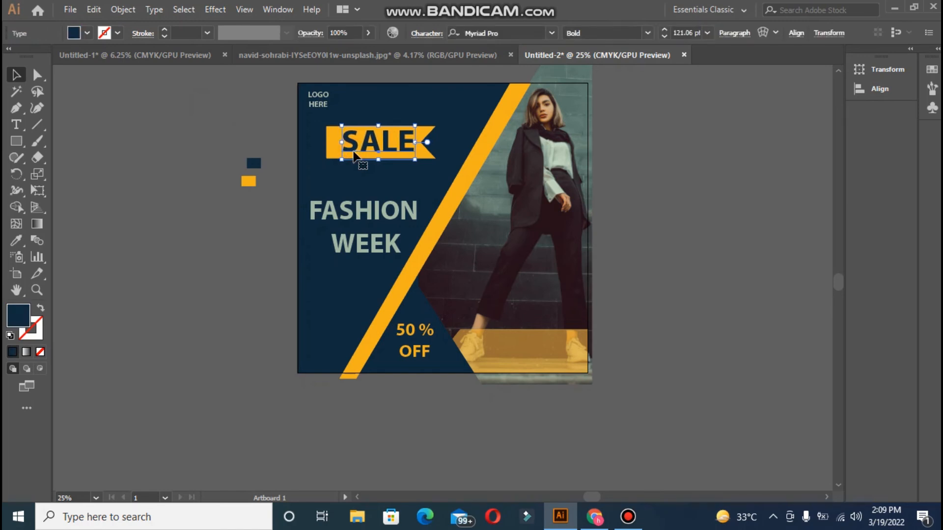
{"action": "key", "text": "Left"}
{"action": "key", "text": "Left"}
{"action": "key", "text": "Left"}
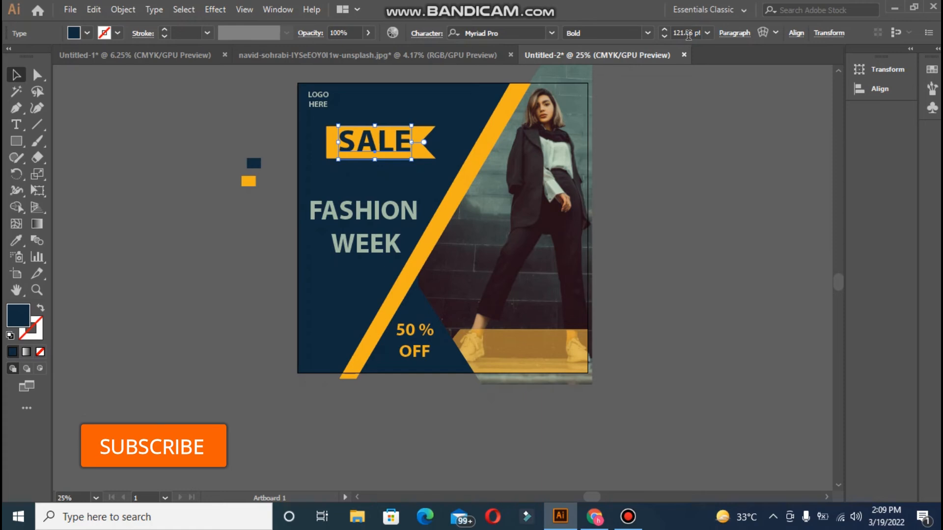
{"action": "left_click", "coordinate": [666, 35]}
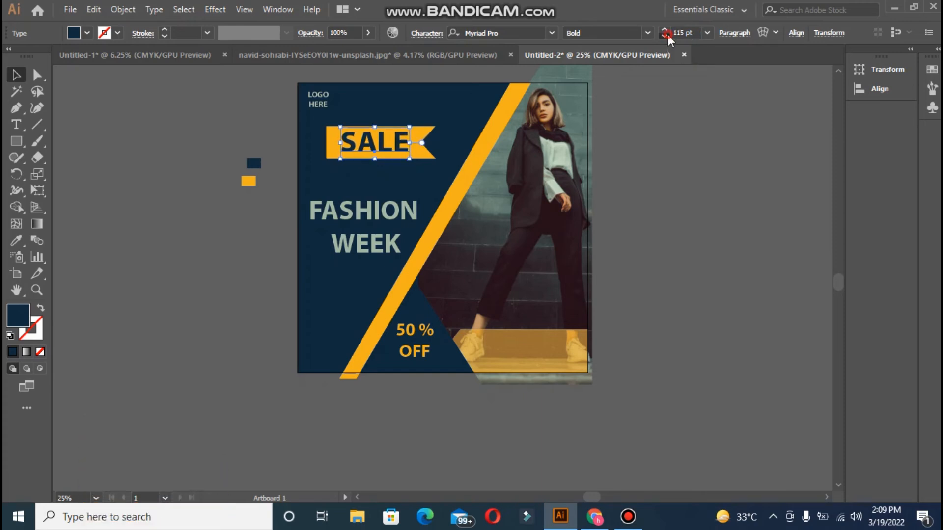
{"action": "left_click", "coordinate": [187, 195]}
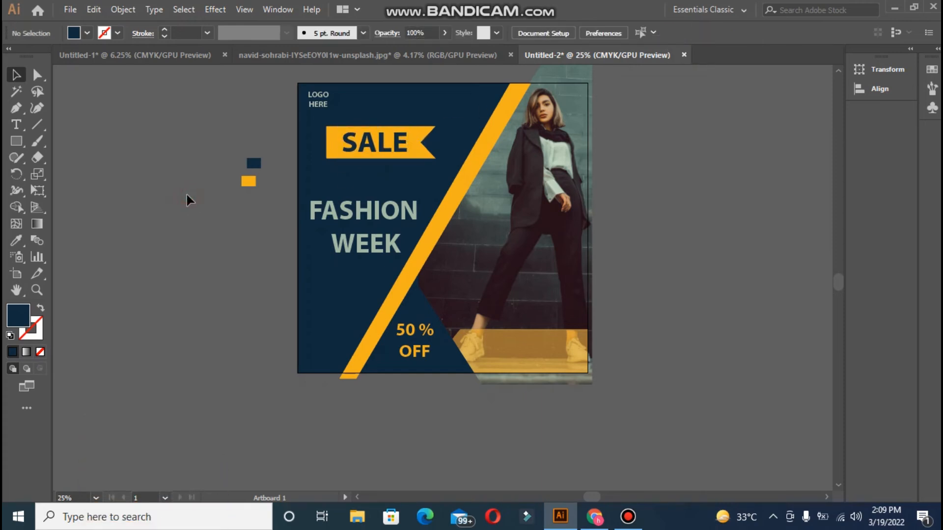
Align the 110 pt "SALE" text and the ribbon on their horizontal centres again.
{"action": "left_click", "coordinate": [387, 147]}
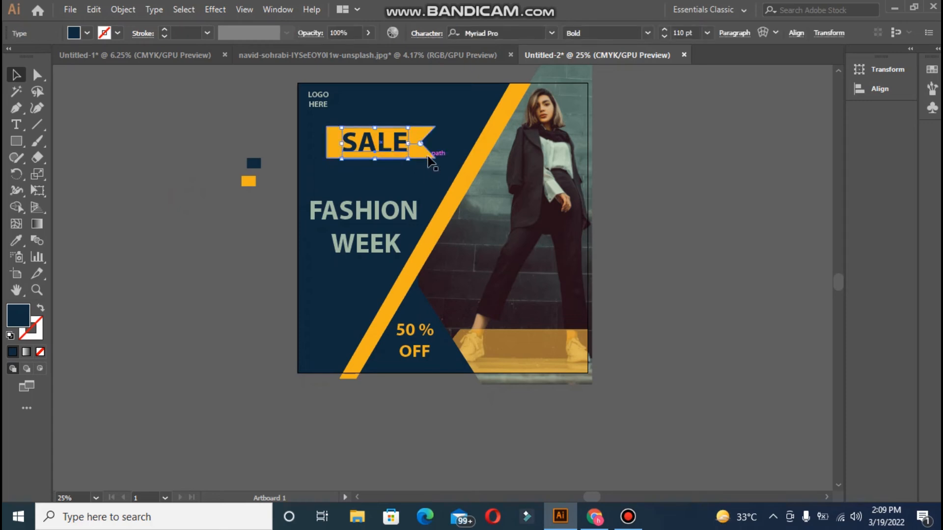
{"action": "left_click", "coordinate": [401, 129], "text": "shift"}
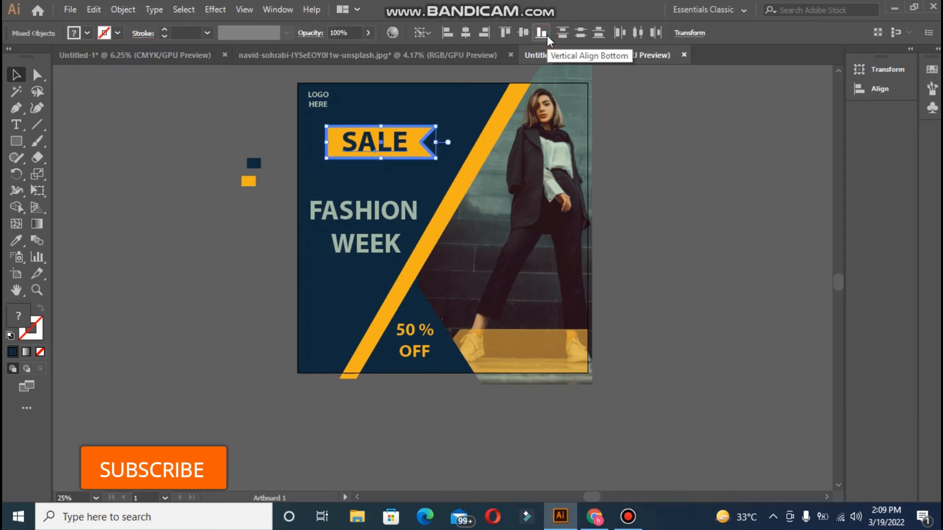
{"action": "left_click", "coordinate": [465, 33]}
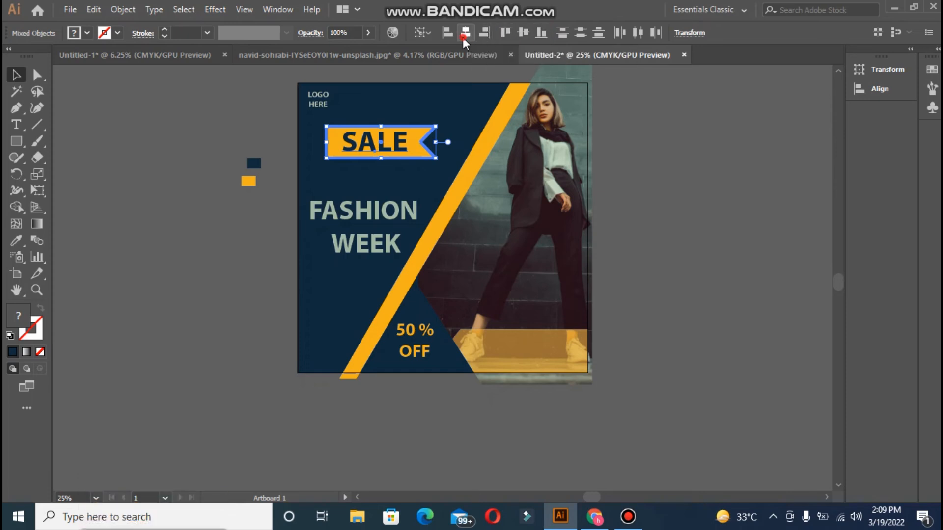
{"action": "left_click", "coordinate": [178, 157]}
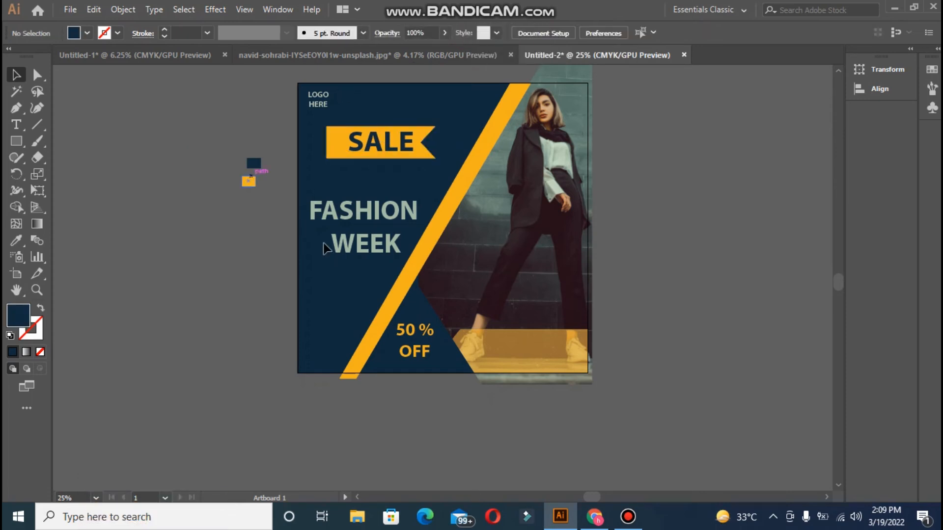
Try white (FFFFFF) as the fill of the "FASHION WEEK" heading and undo the colour change.
{"action": "left_click", "coordinate": [380, 219]}
{"action": "double_click", "coordinate": [14, 311]}
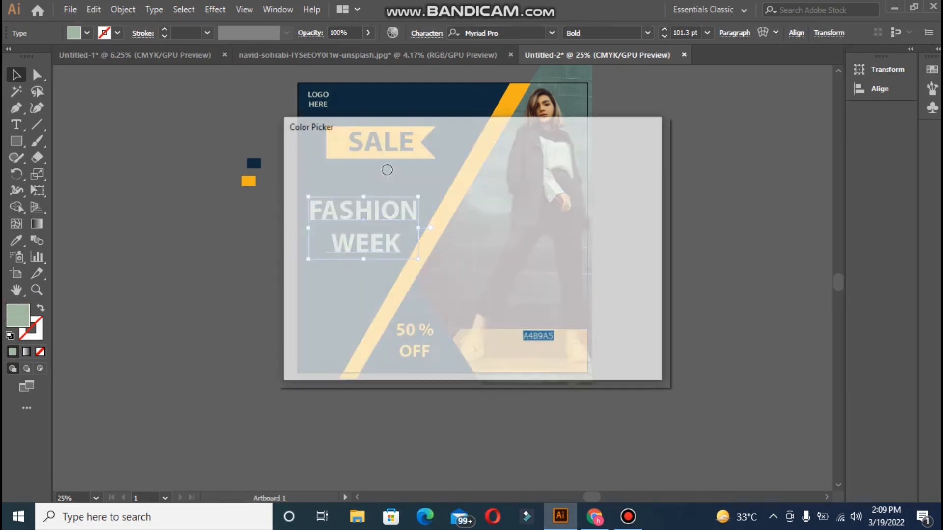
{"action": "left_click", "coordinate": [293, 167]}
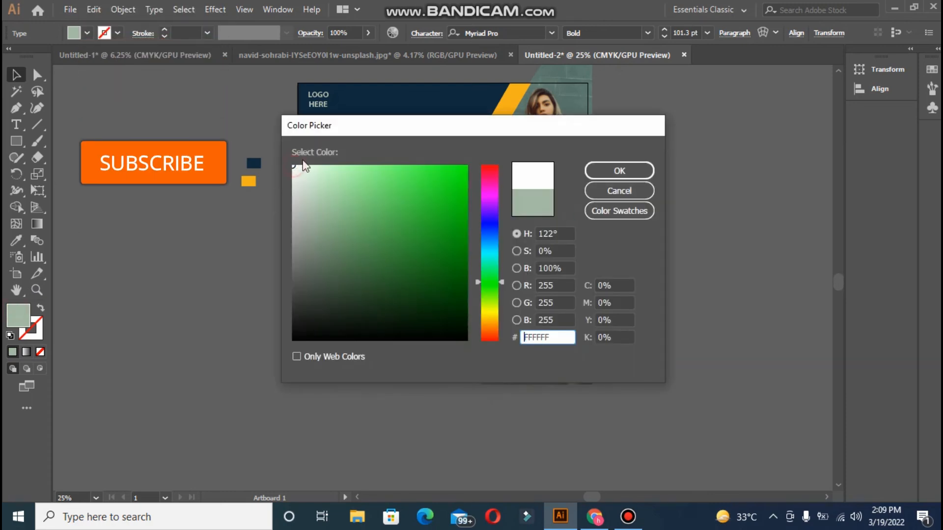
{"action": "left_click", "coordinate": [611, 173]}
{"action": "left_click", "coordinate": [152, 210]}
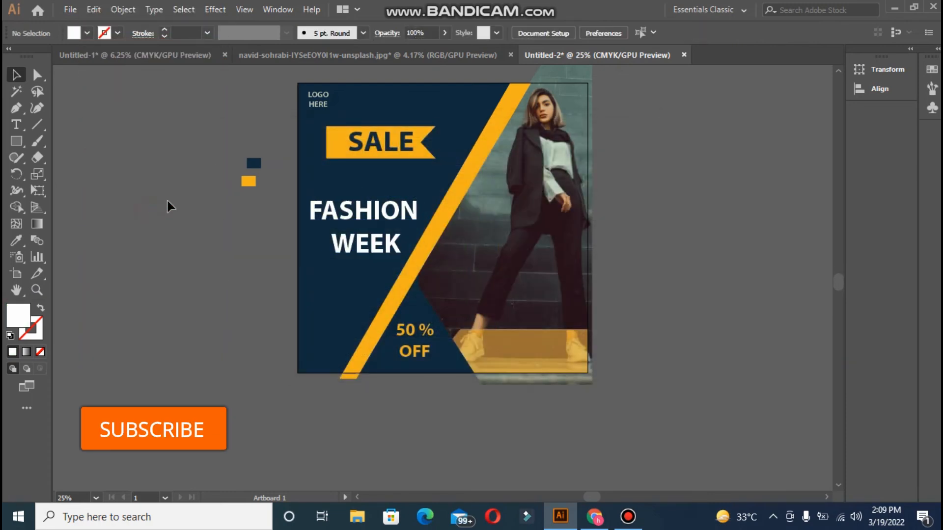
{"action": "key", "text": "ctrl+z"}
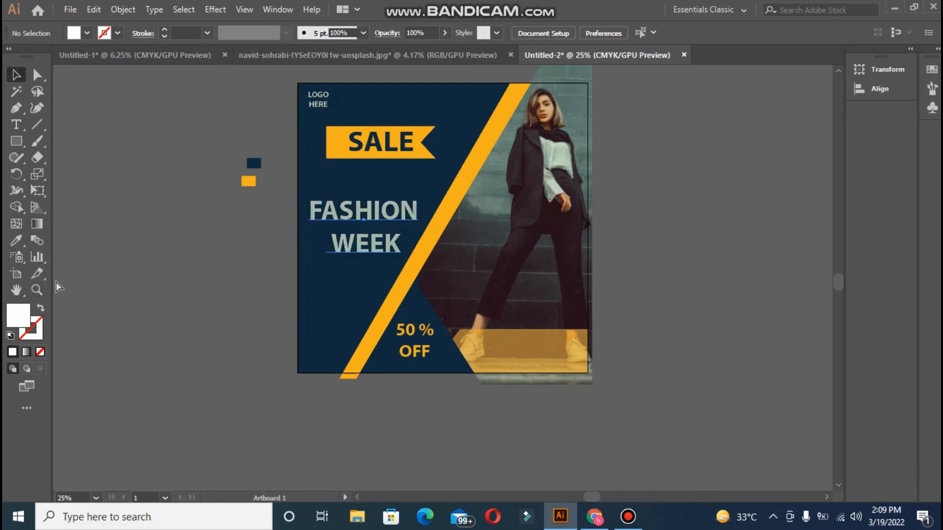
{"action": "left_click", "coordinate": [134, 132]}
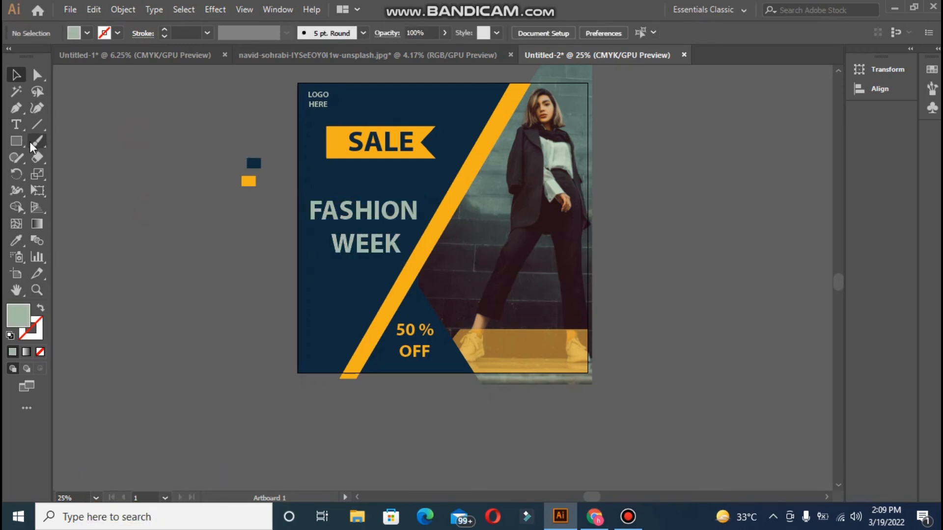
Add the text "SHOP NOW", shrink it to about 48.77 pt and place it on the translucent orange banner.
{"action": "key", "text": "ctrl+0"}
{"action": "left_click", "coordinate": [19, 128]}
{"action": "left_click", "coordinate": [93, 137]}
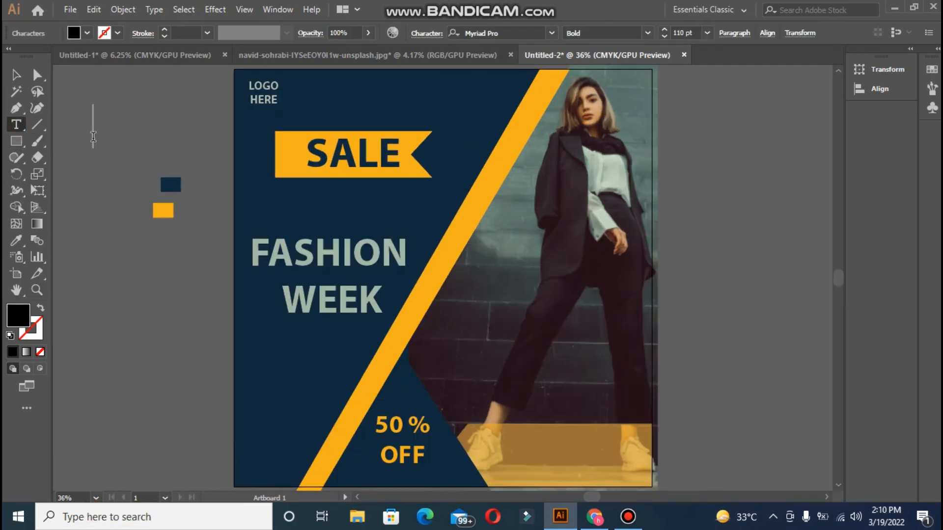
{"action": "type", "text": "SHOP NOW"}
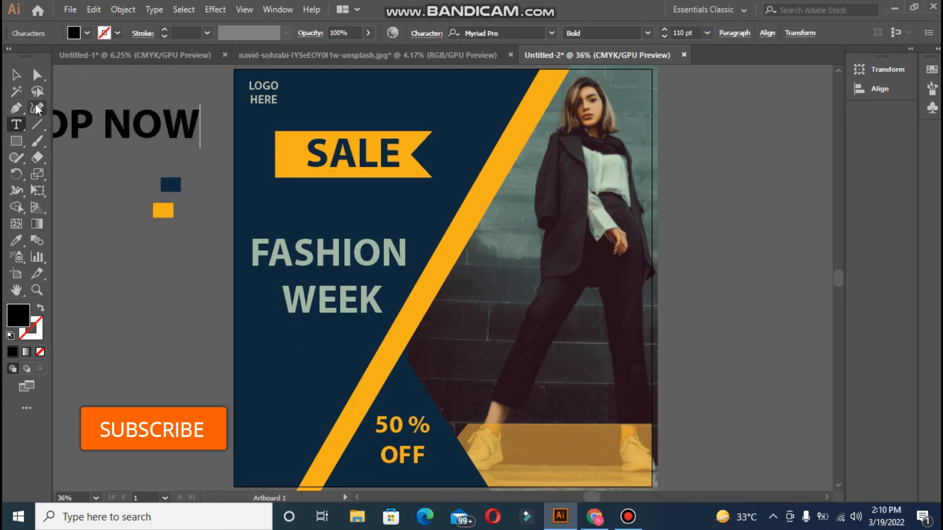
{"action": "left_click", "coordinate": [13, 75]}
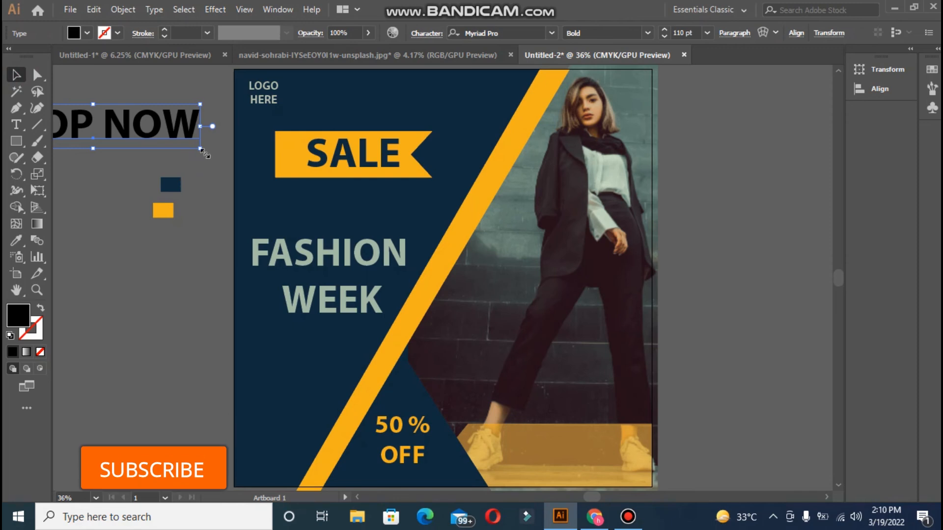
{"action": "left_click_drag", "start_coordinate": [201, 149], "coordinate": [605, 461]}
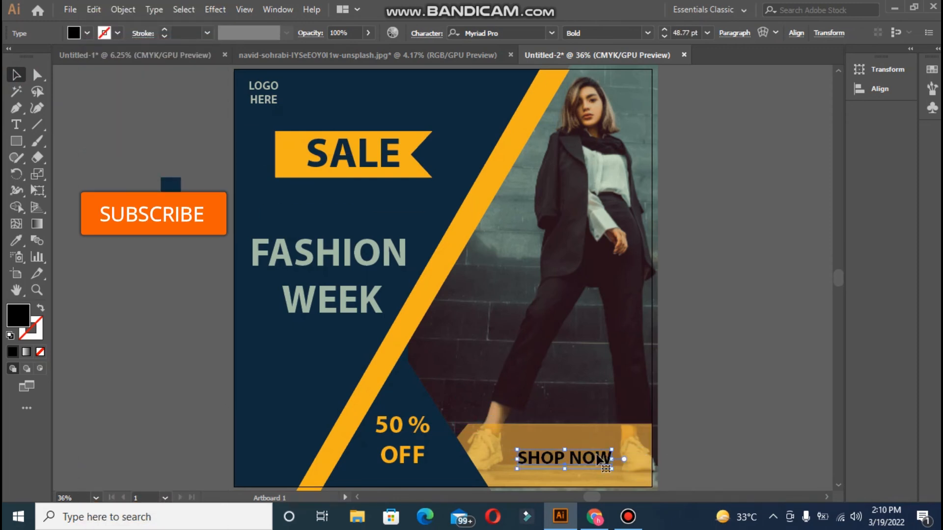
Fill the "SHOP NOW" text with white and enlarge it to about 52.86 pt.
{"action": "double_click", "coordinate": [16, 317]}
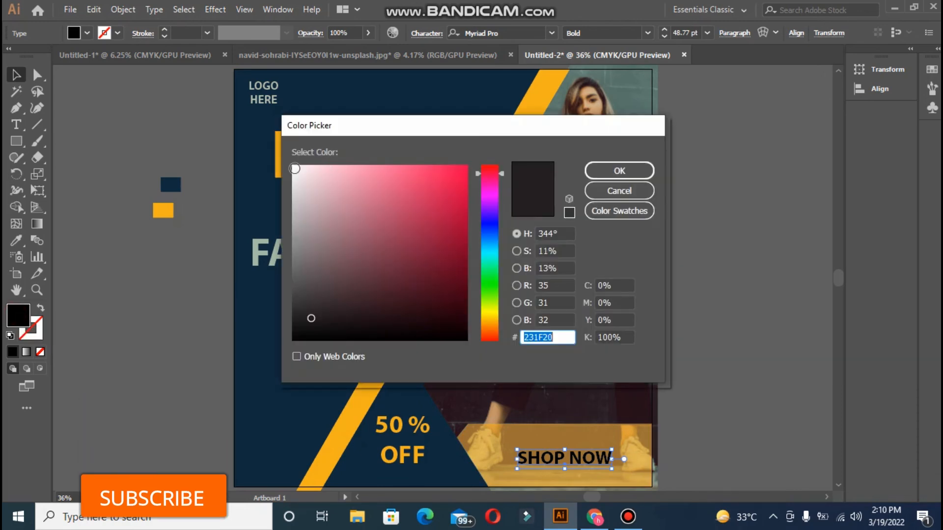
{"action": "left_click", "coordinate": [294, 169]}
{"action": "left_click", "coordinate": [619, 170]}
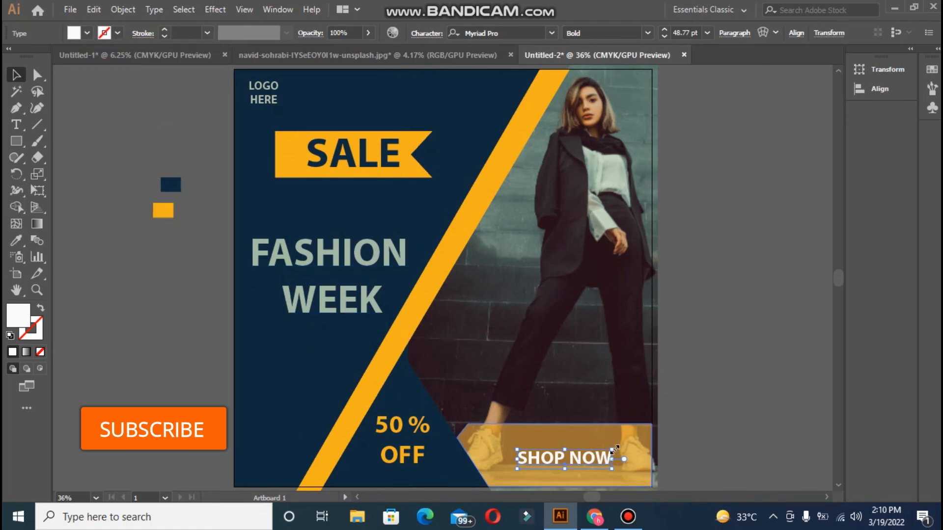
{"action": "left_click_drag", "start_coordinate": [612, 450], "coordinate": [619, 448]}
Centre the "SHOP NOW" text horizontally and vertically on the translucent orange banner, using the banner as key object.
{"action": "left_click", "coordinate": [566, 432]}
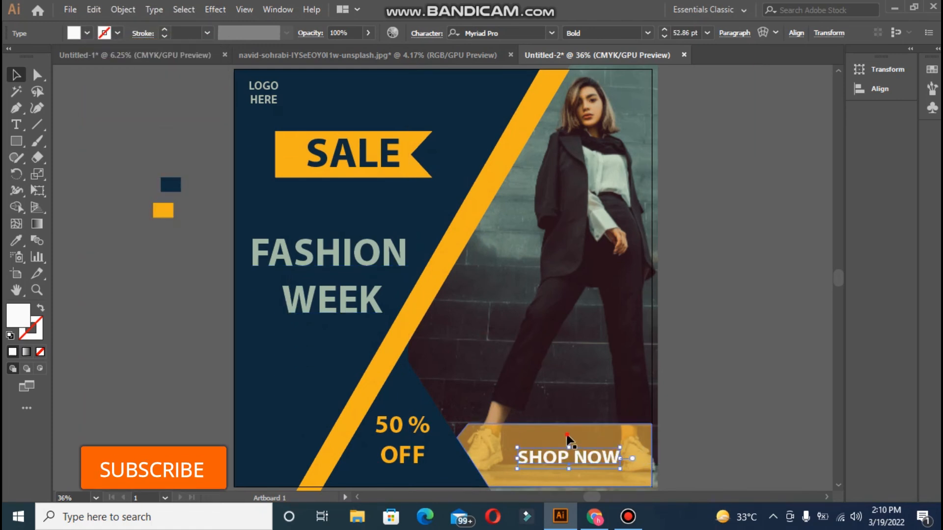
{"action": "left_click", "coordinate": [563, 452], "text": "shift"}
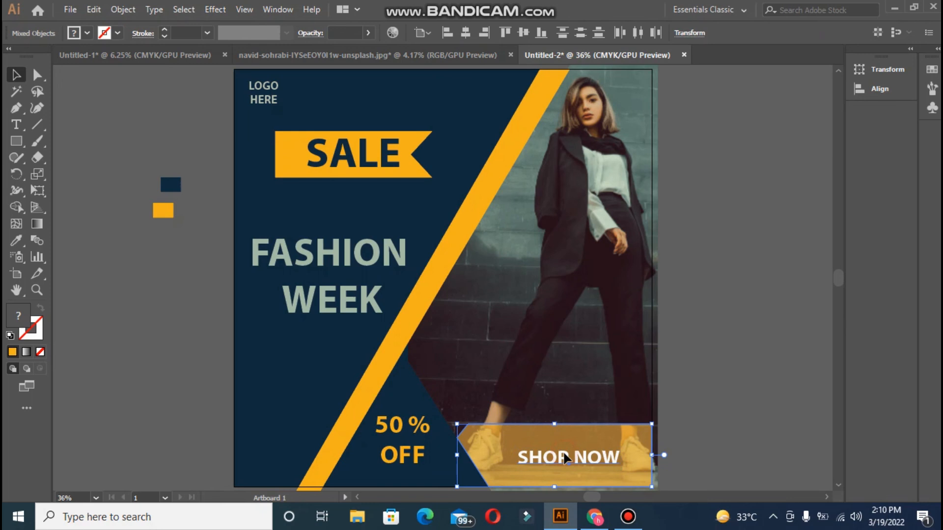
{"action": "left_click", "coordinate": [580, 430]}
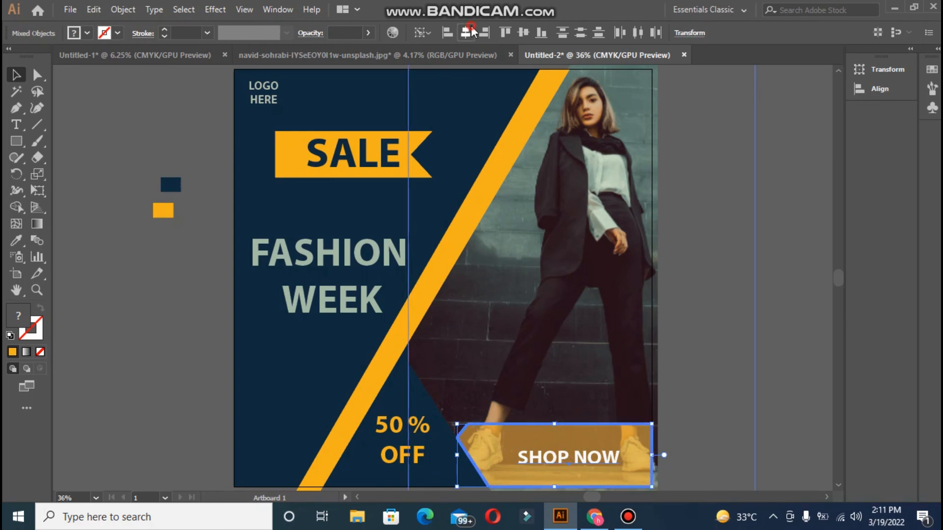
{"action": "left_click", "coordinate": [470, 30]}
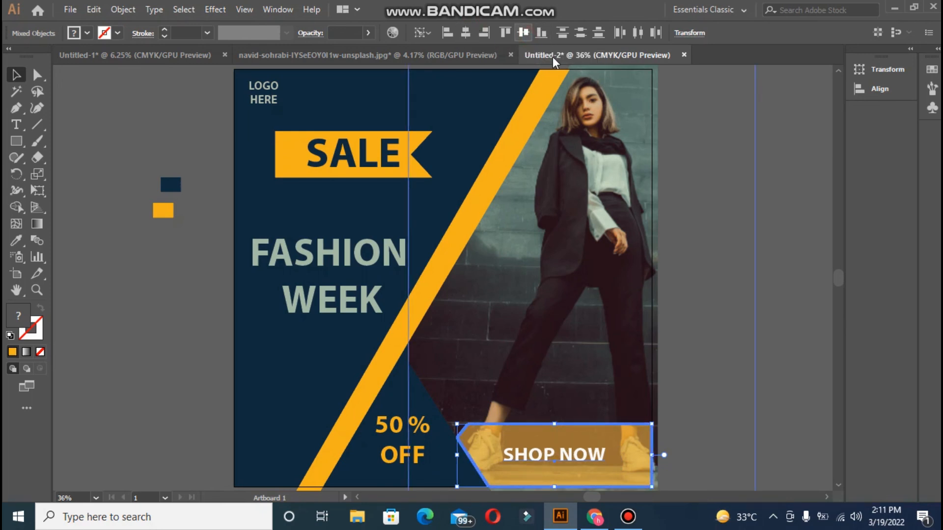
{"action": "left_click", "coordinate": [742, 260]}
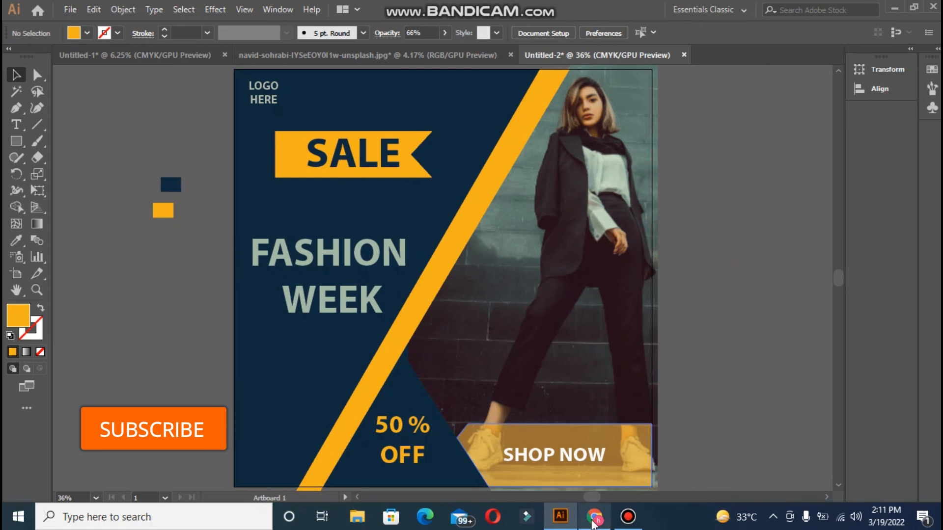
Change the "SHOP NOW" text to the Acumin Variable Concept font in the Wide Bold style.
{"action": "left_click", "coordinate": [581, 455]}
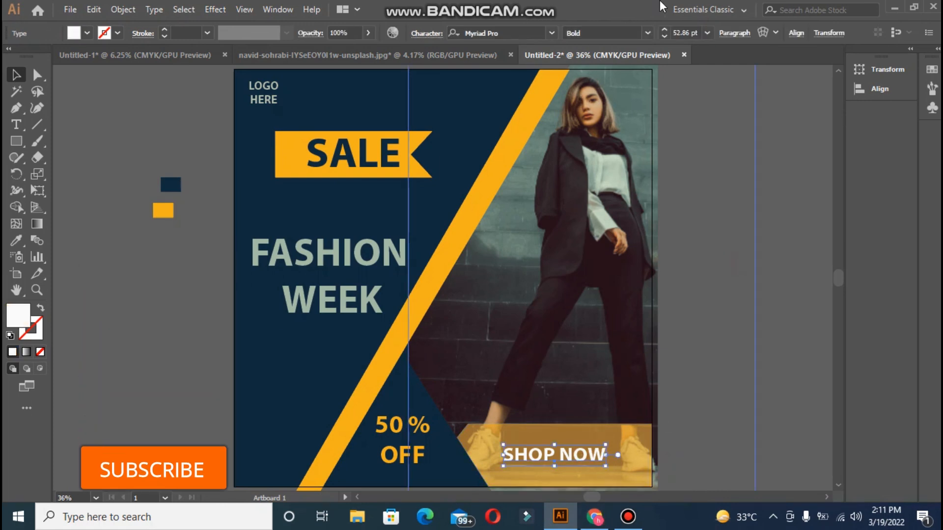
{"action": "left_click", "coordinate": [648, 33]}
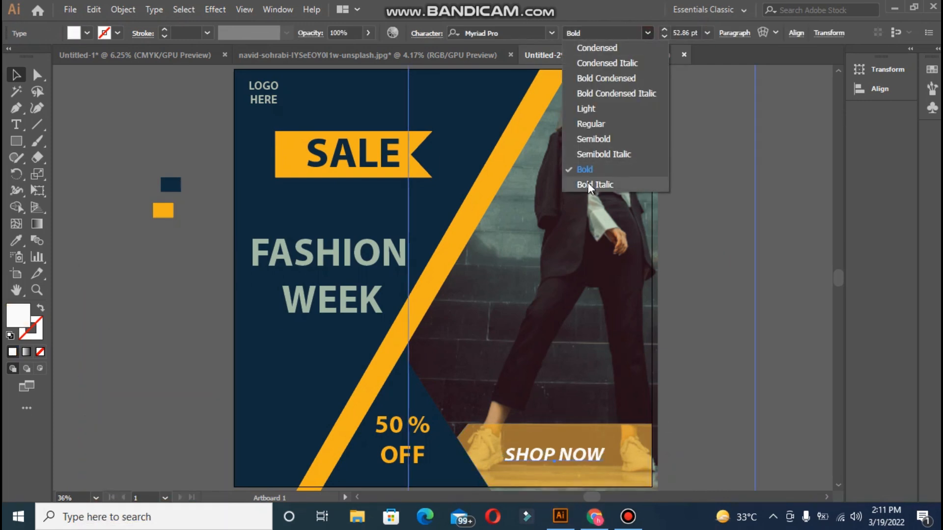
{"action": "left_click", "coordinate": [431, 34]}
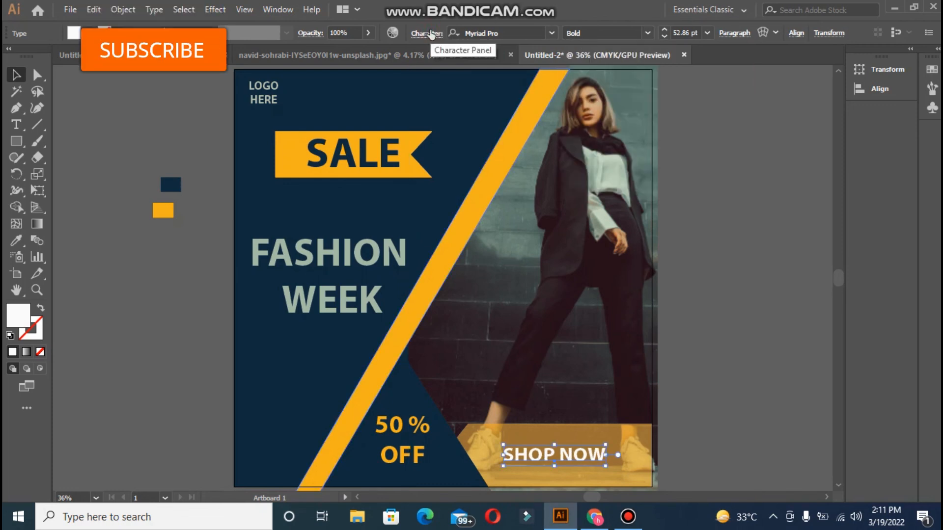
{"action": "left_click", "coordinate": [430, 33]}
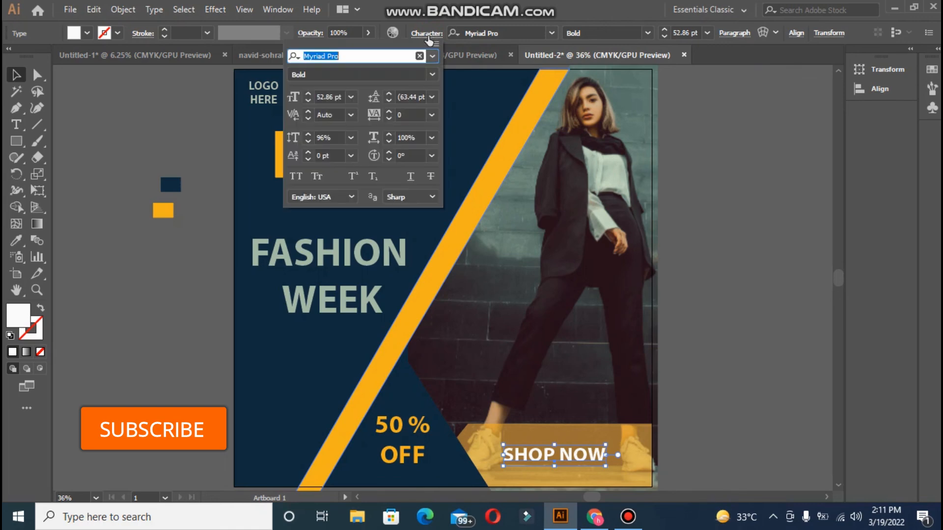
{"action": "left_click", "coordinate": [432, 57]}
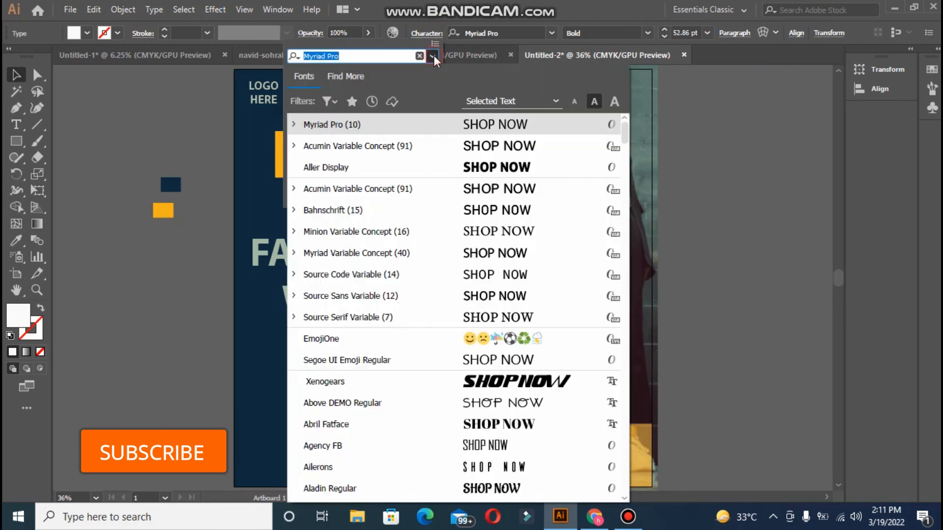
{"action": "left_click", "coordinate": [383, 146]}
{"action": "left_click", "coordinate": [416, 75]}
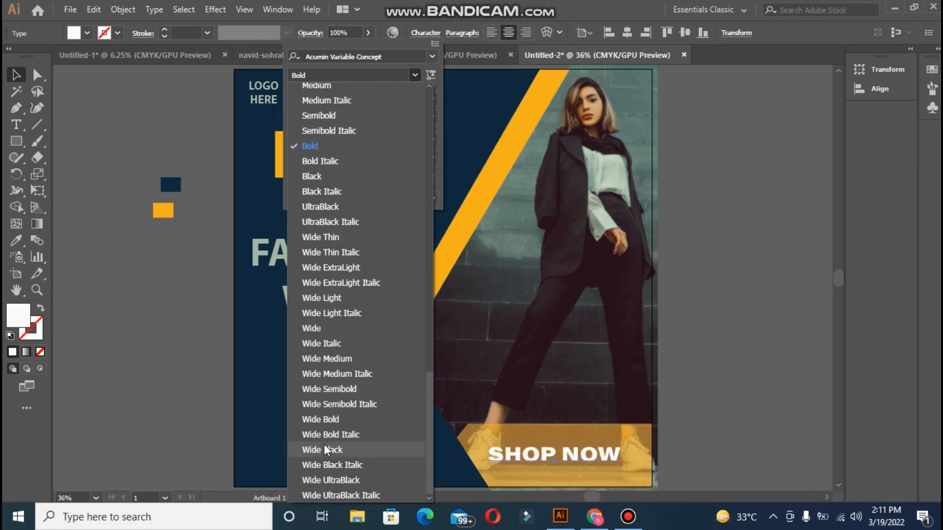
{"action": "left_click", "coordinate": [325, 419]}
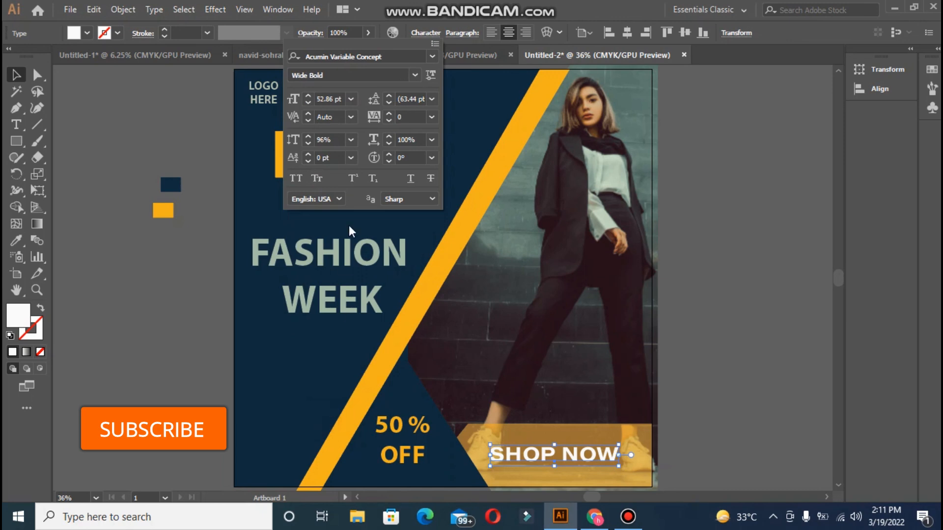
Set the "SHOP NOW" text's leading to 58 pt and its tracking to -31.
{"action": "left_click", "coordinate": [392, 101]}
{"action": "left_click", "coordinate": [390, 120]}
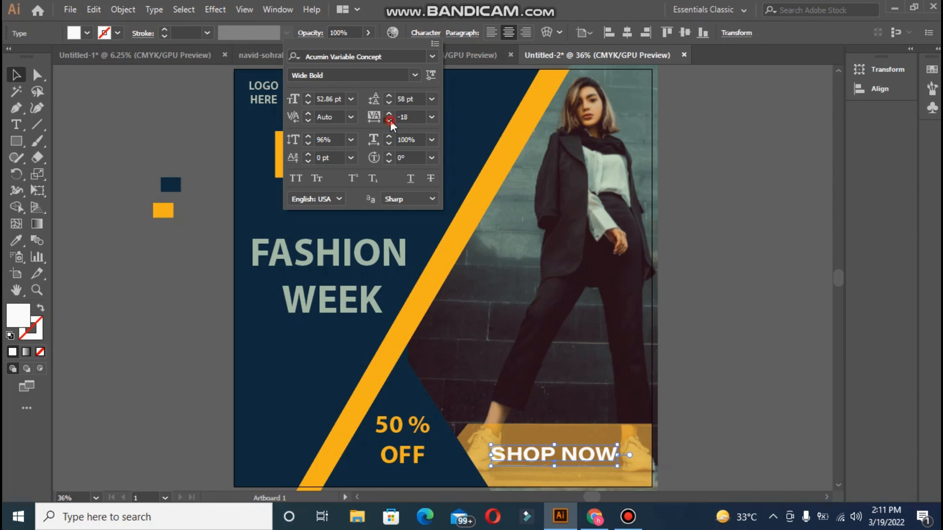
{"action": "left_click", "coordinate": [390, 119]}
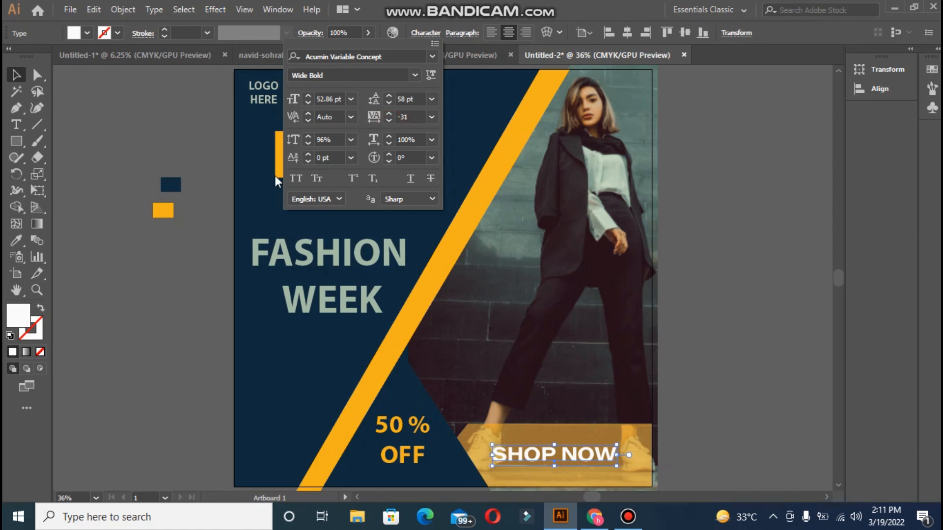
{"action": "left_click", "coordinate": [178, 255]}
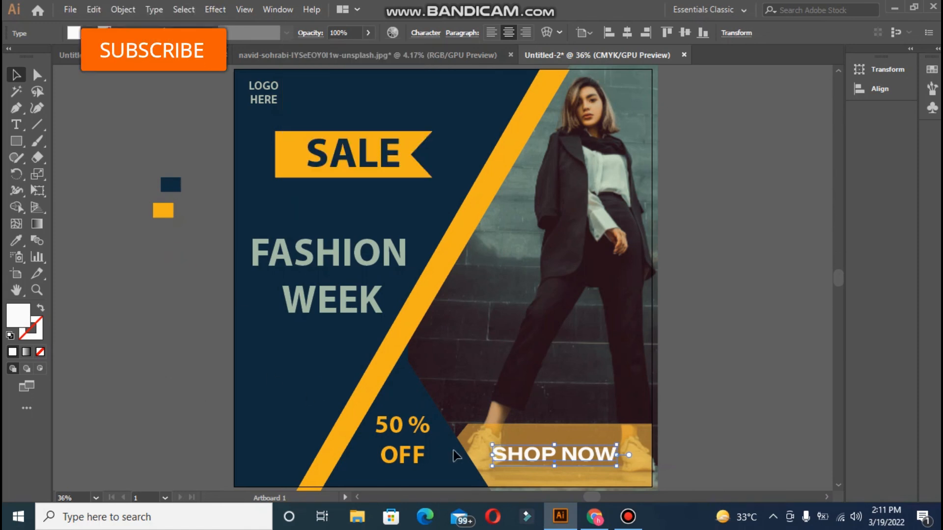
Adjust the width of the translucent orange banner so its pointed end extends slightly further left.
{"action": "left_click", "coordinate": [459, 462]}
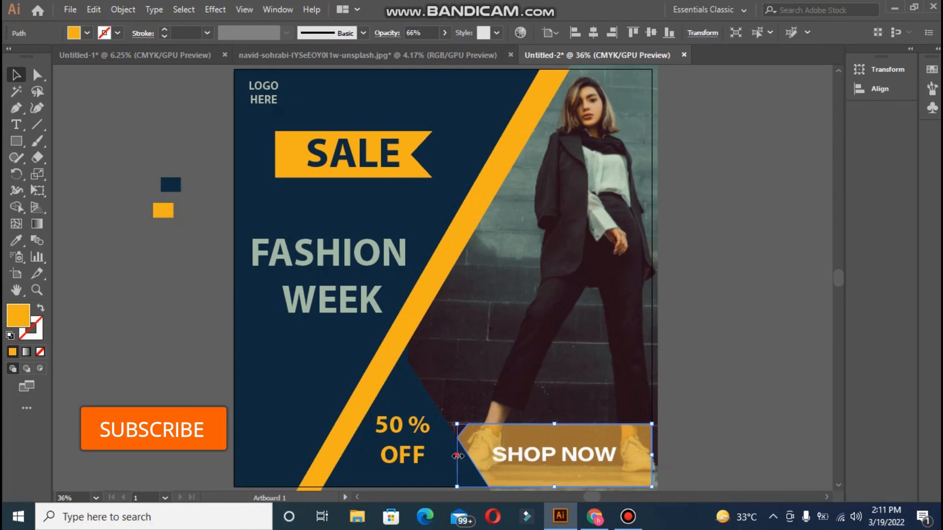
{"action": "left_click_drag", "start_coordinate": [457, 456], "coordinate": [448, 456]}
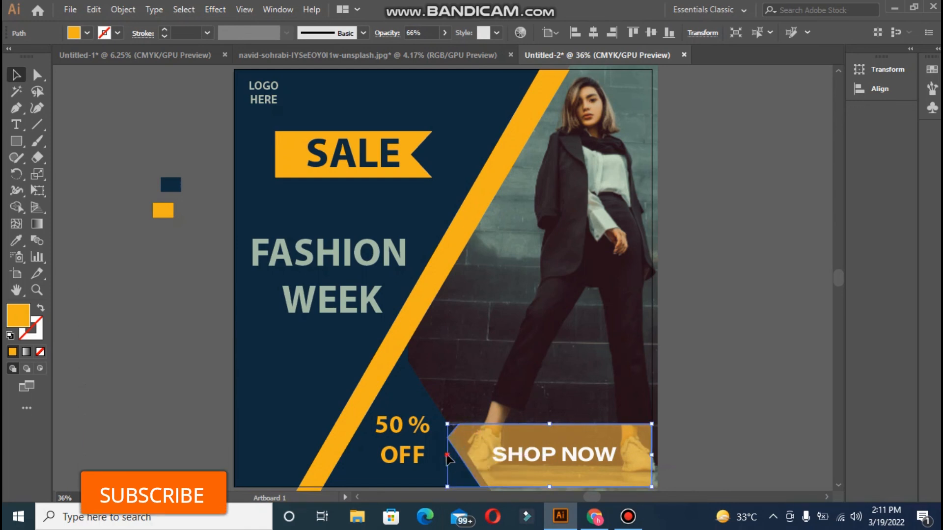
{"action": "left_click_drag", "start_coordinate": [447, 455], "coordinate": [442, 454]}
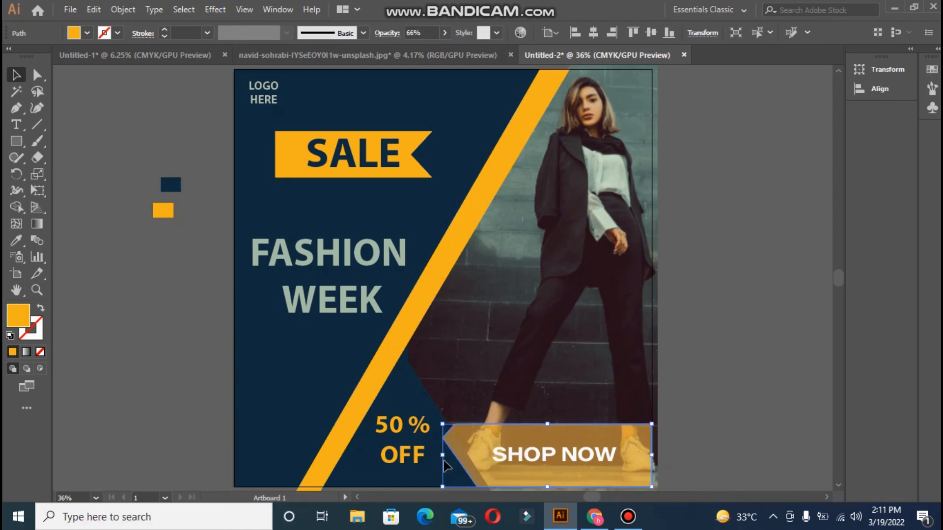
{"action": "left_click_drag", "start_coordinate": [454, 457], "coordinate": [454, 457]}
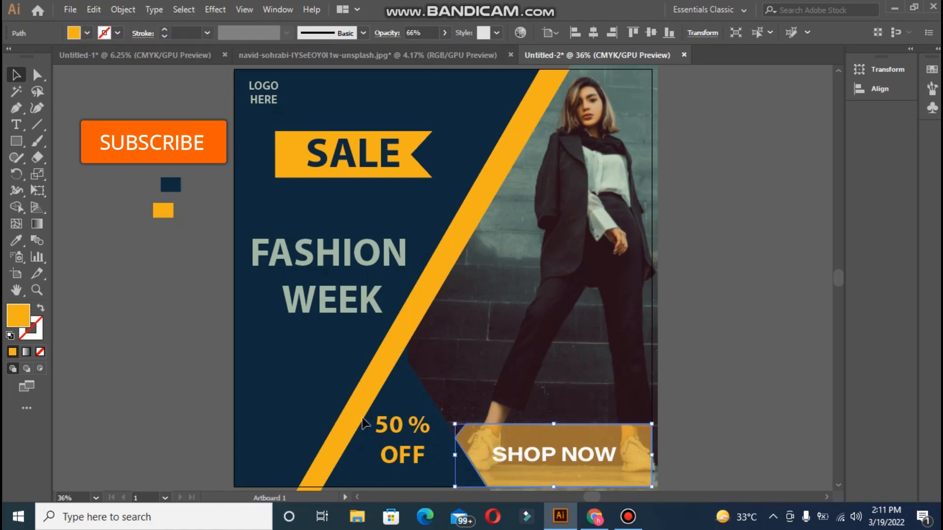
{"action": "left_click", "coordinate": [222, 382]}
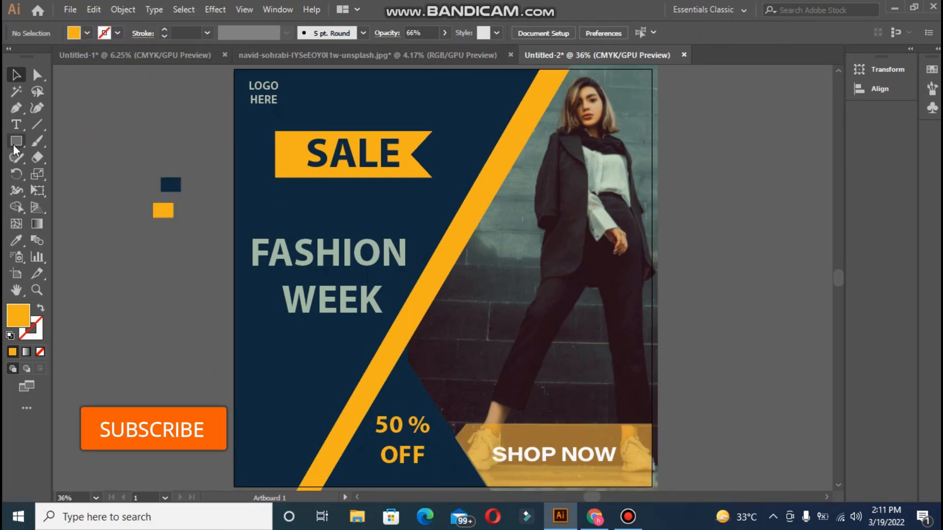
Draw a 1080 px square covering the artboard and use it as a clipping mask for all the artwork.
{"action": "mouse_move", "coordinate": [238, 70]}
{"action": "left_mouse_down"}
{"action": "mouse_move", "coordinate": [414, 202]}
{"action": "mouse_move", "coordinate": [485, 331]}
{"action": "mouse_move", "coordinate": [622, 456]}
{"action": "left_mouse_up"}
{"action": "left_click_drag", "start_coordinate": [659, 504], "coordinate": [652, 450]}
{"action": "key", "text": "ctrl+a"}
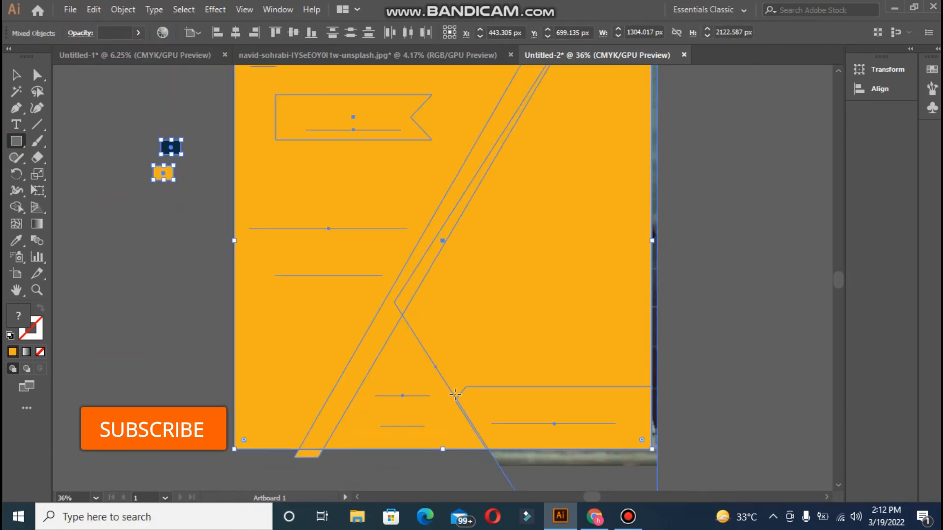
{"action": "right_click", "coordinate": [337, 268]}
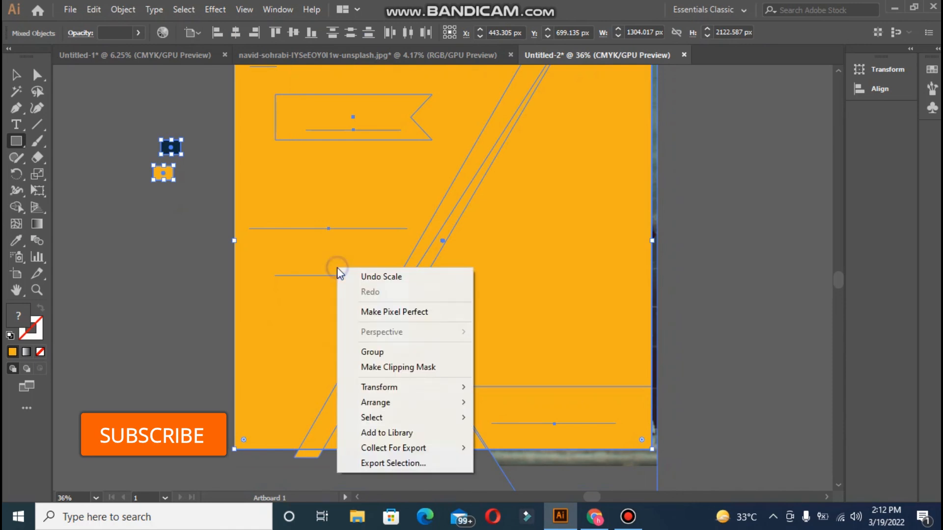
{"action": "left_click", "coordinate": [373, 367]}
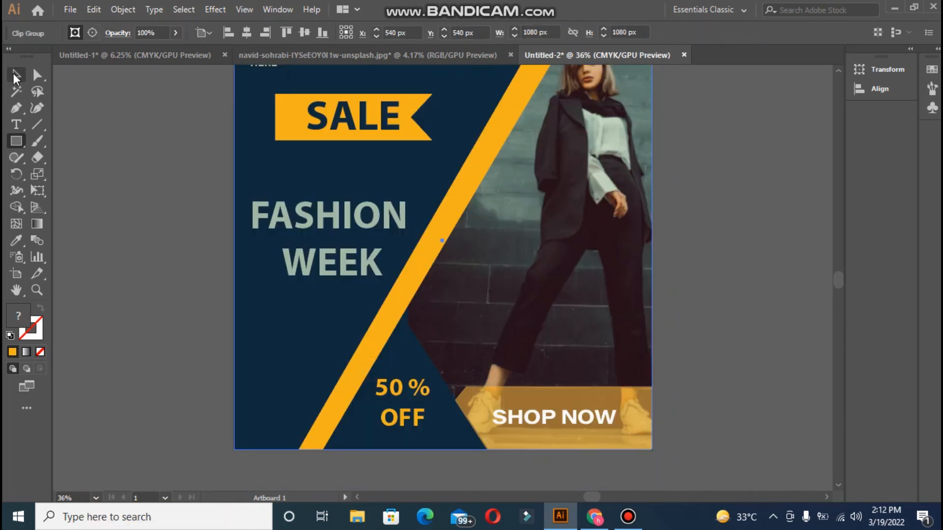
{"action": "left_click", "coordinate": [109, 152]}
{"action": "key", "text": "ctrl+0"}
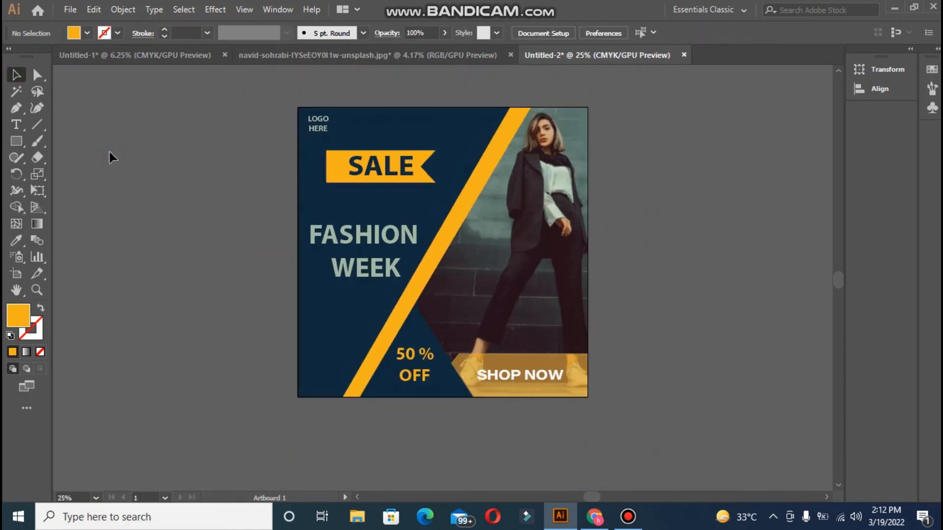